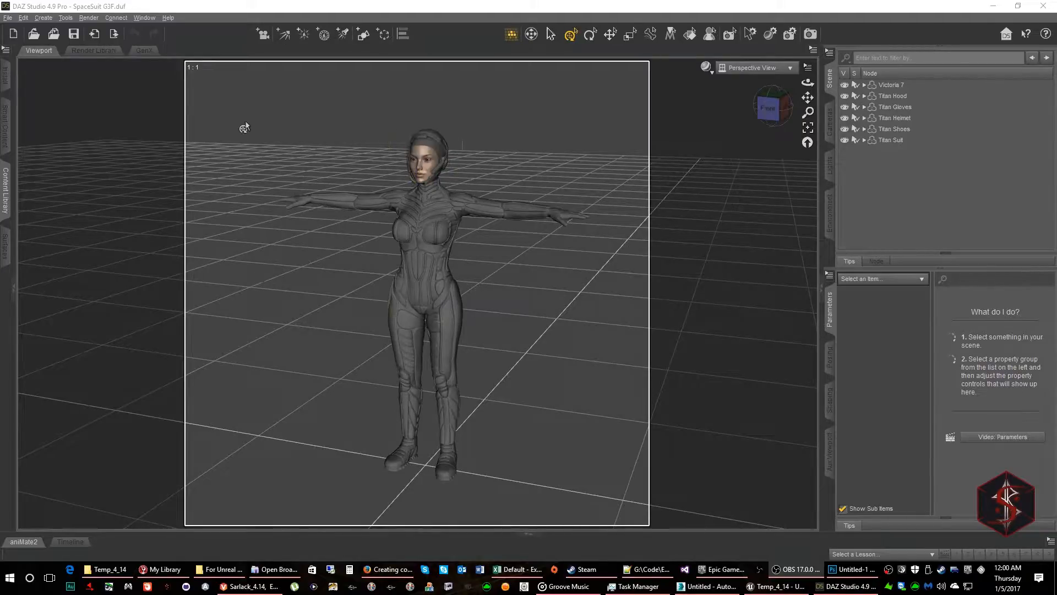
# - Start an Autodesk FBX export of the scene that overwrites SpaceSuit_F in the For Unreal Engine 4.14 folder
pyautogui.click(8, 18)
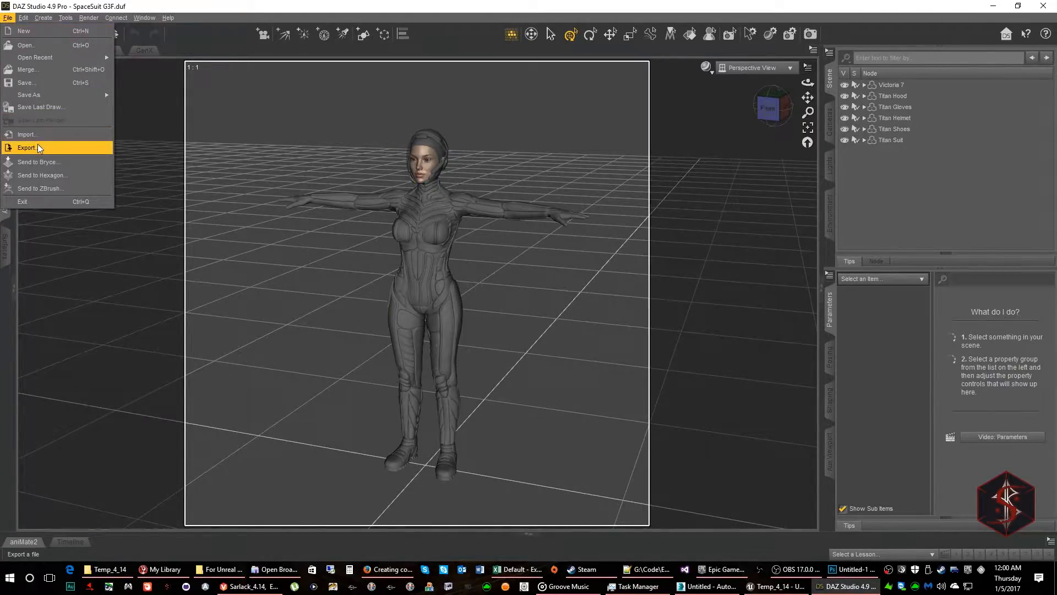
pyautogui.click(35, 148)
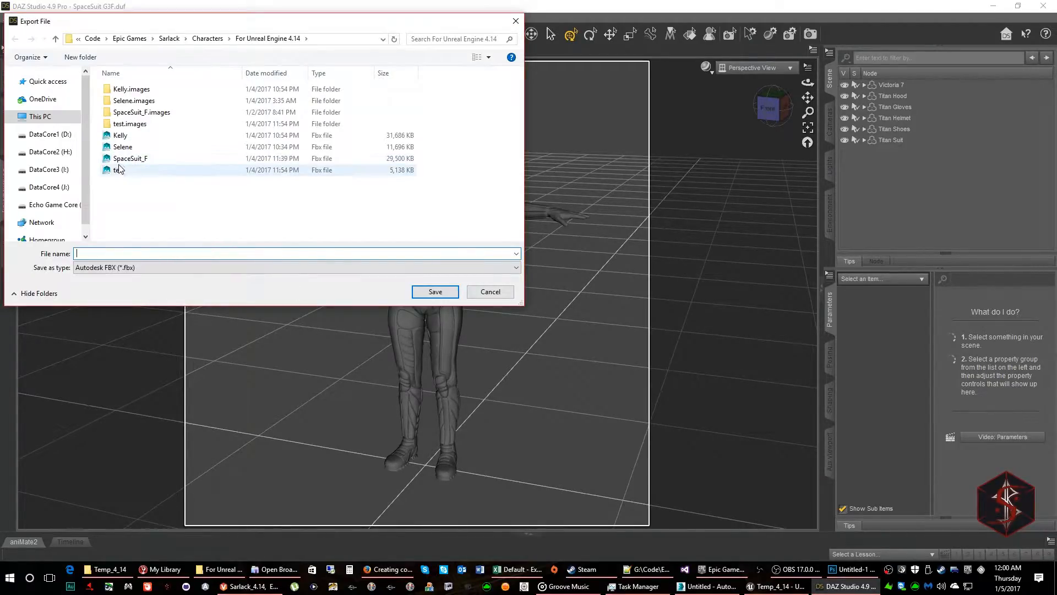
pyautogui.click(130, 160)
pyautogui.click(434, 291)
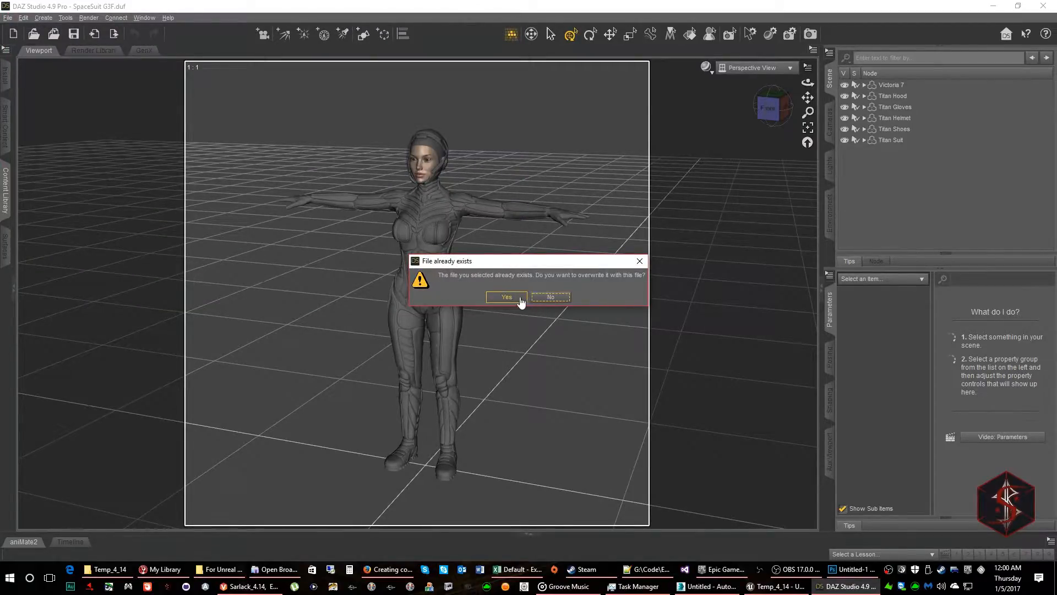
pyautogui.click(505, 297)
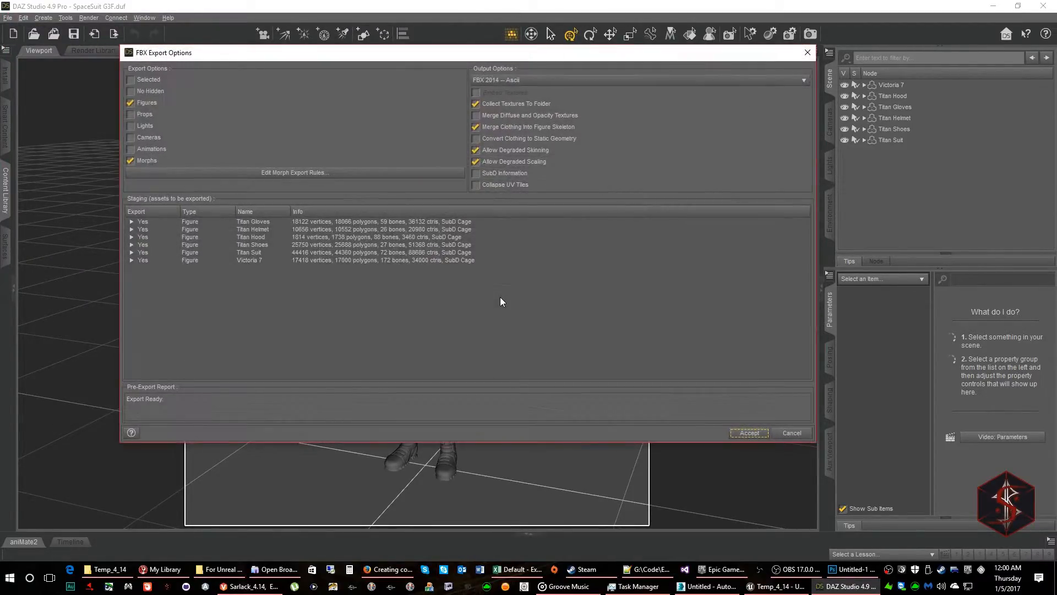
# - Examine the FBX morph export rules with their full match names and accept them
pyautogui.click(324, 174)
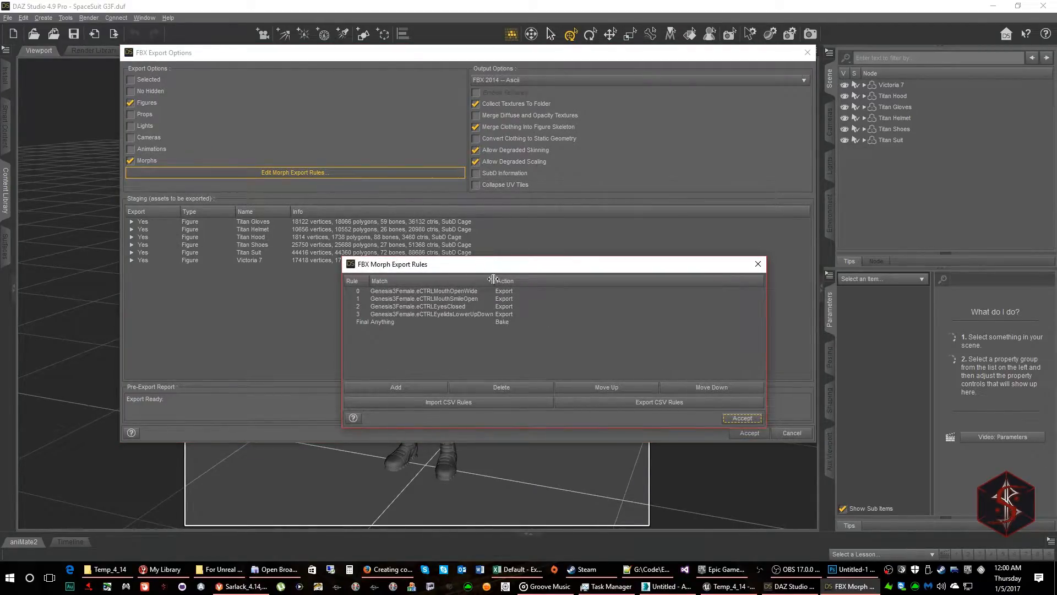
pyautogui.moveTo(494, 281); pyautogui.dragTo(561, 277)
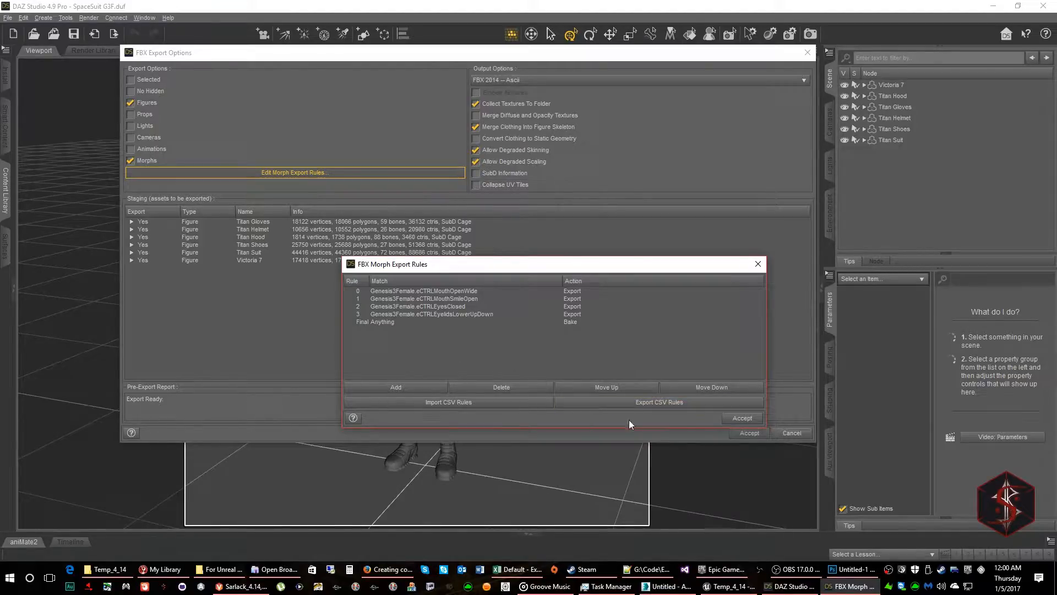
pyautogui.click(742, 418)
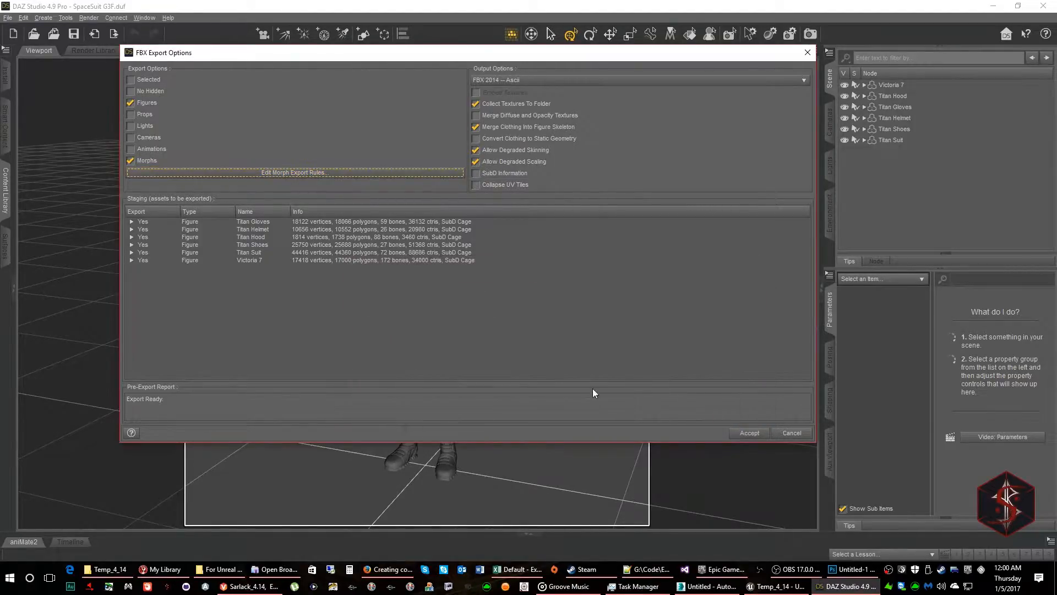
# - Check the morphs staged under the Victoria 7 figure with their full names and run the FBX export
pyautogui.click(132, 260)
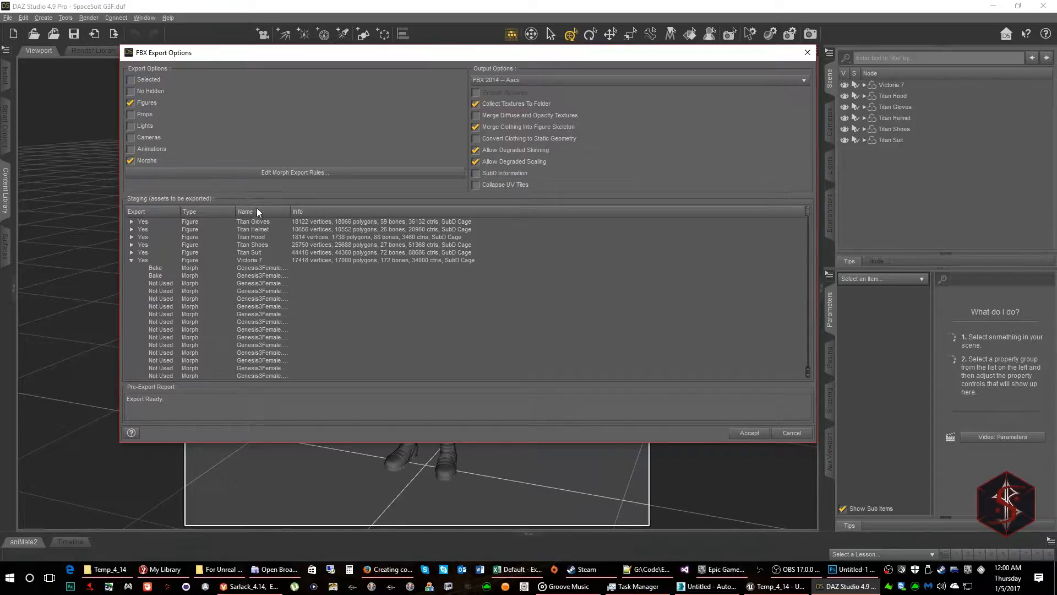
pyautogui.moveTo(290, 211); pyautogui.dragTo(440, 212)
pyautogui.moveTo(809, 218); pyautogui.dragTo(812, 237)
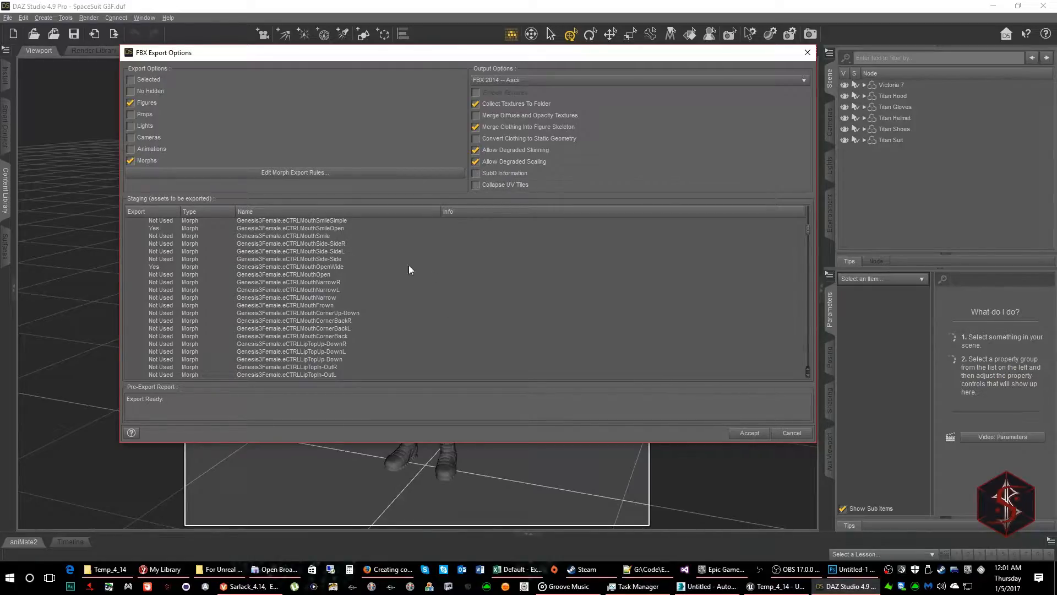
pyautogui.click(748, 433)
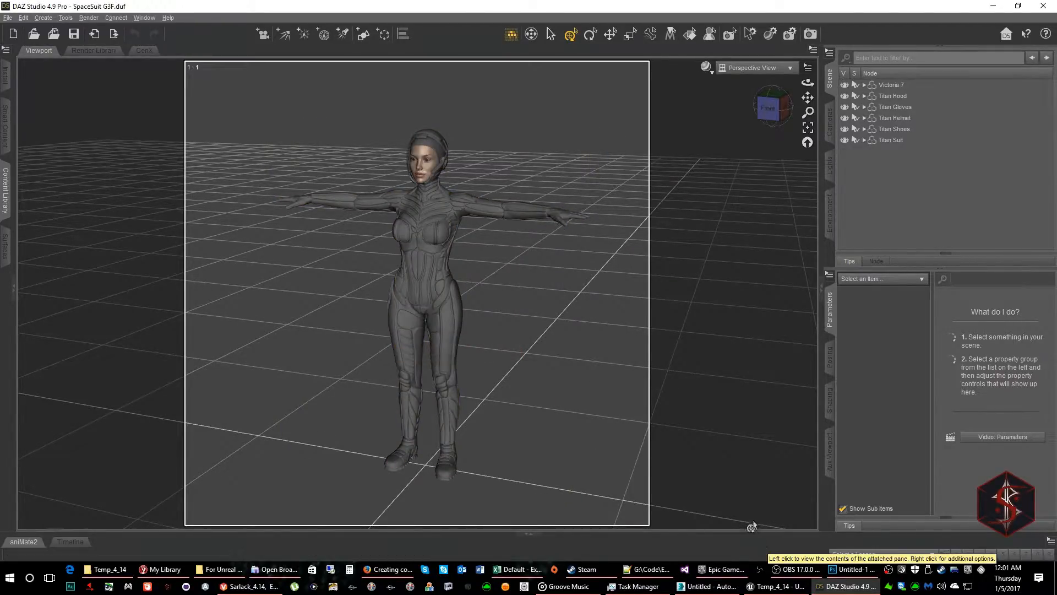
# - Switch to 3ds Max and import SpaceSuit_F.fbx with the User defined preset and automatic units
pyautogui.click(707, 586)
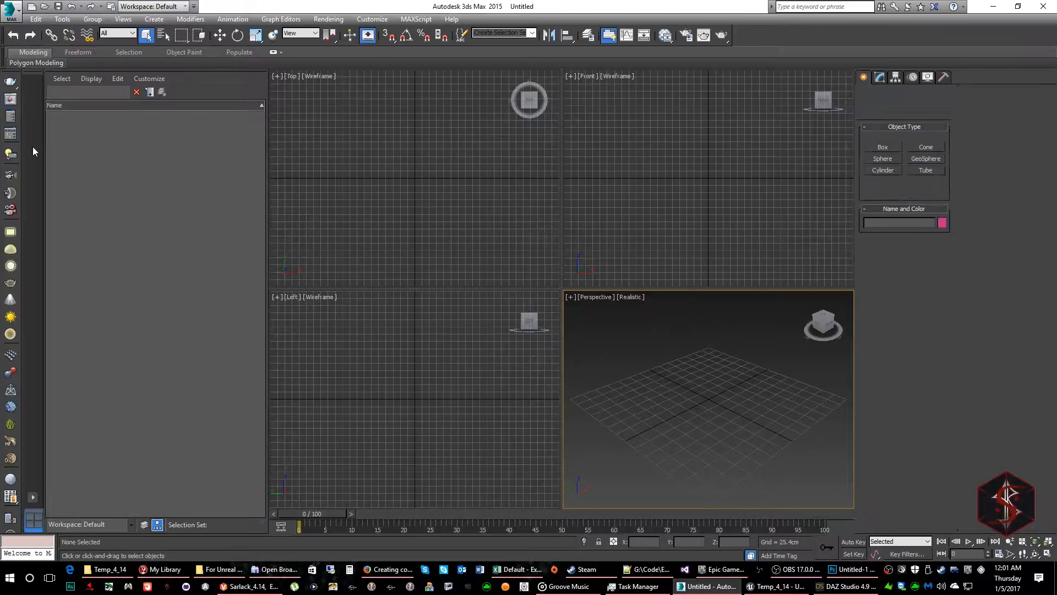
pyautogui.click(10, 20)
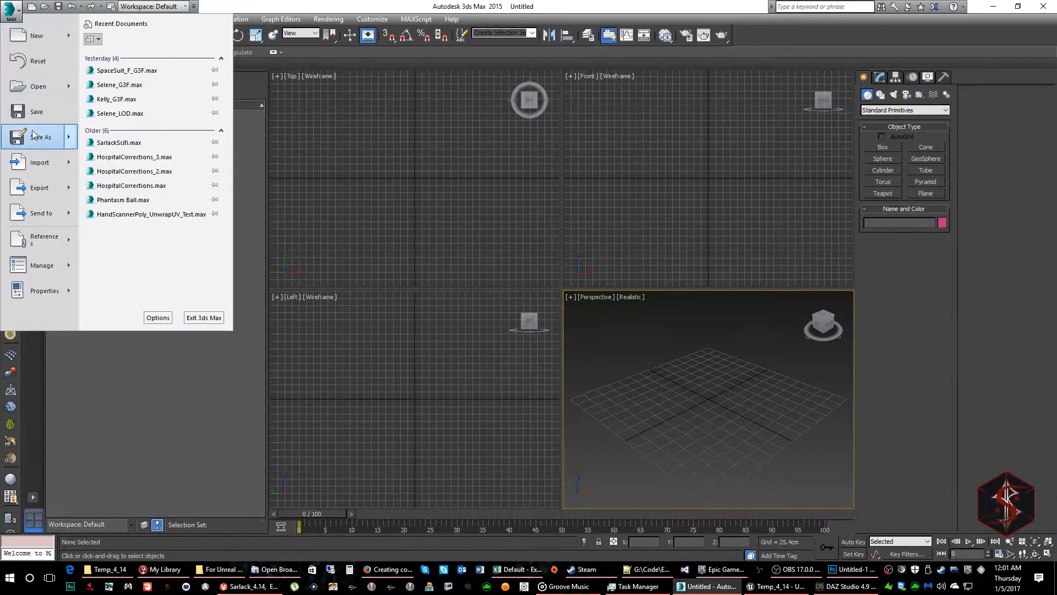
pyautogui.click(34, 163)
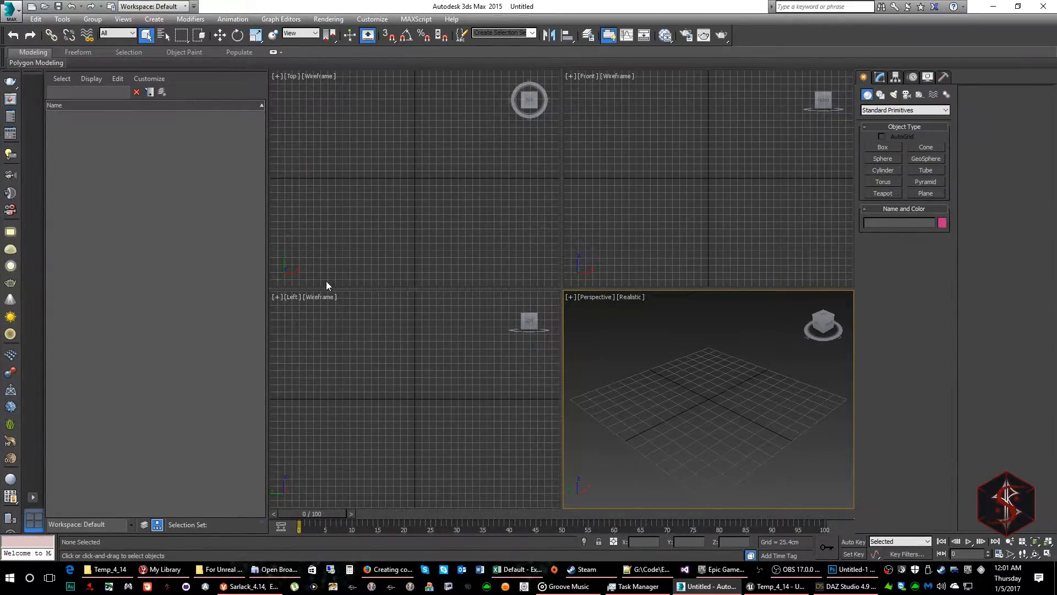
pyautogui.doubleClick(255, 168)
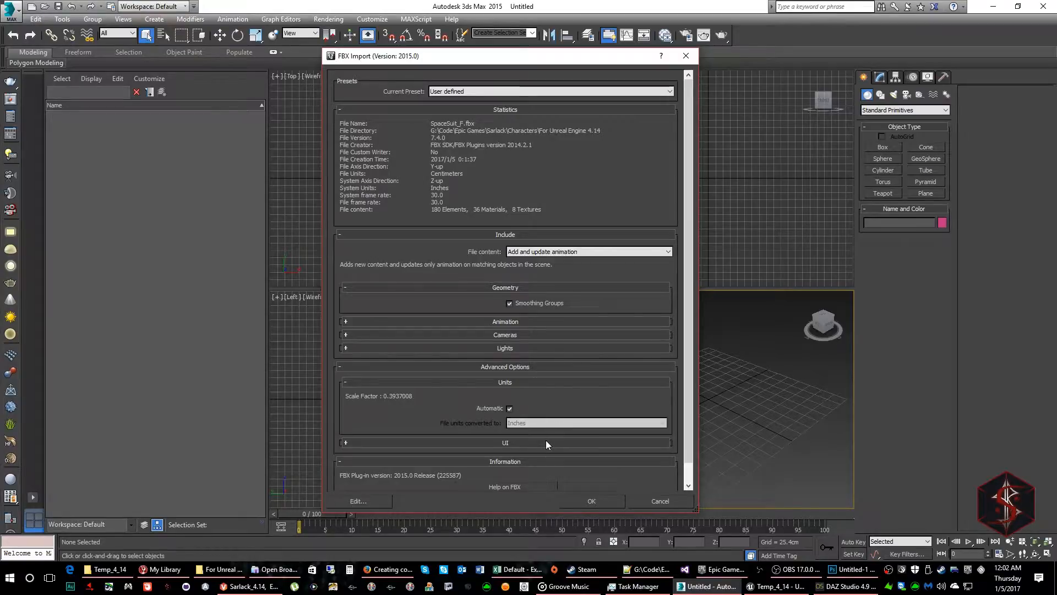
pyautogui.click(600, 502)
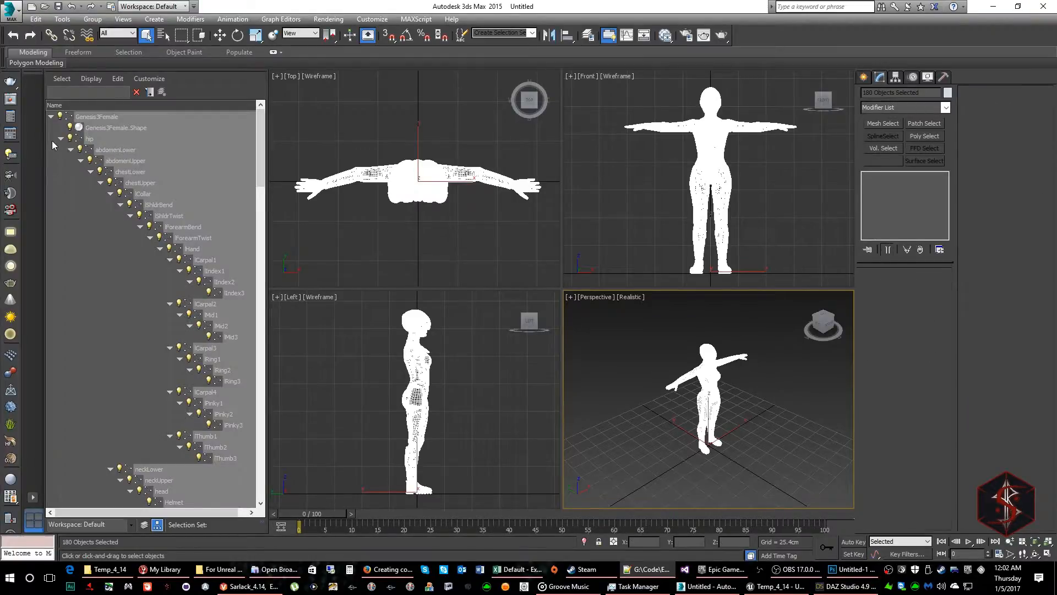
# - Collapse the hip hierarchy in the scene list and rename the Genesis3Female bone to Root
pyautogui.click(60, 139)
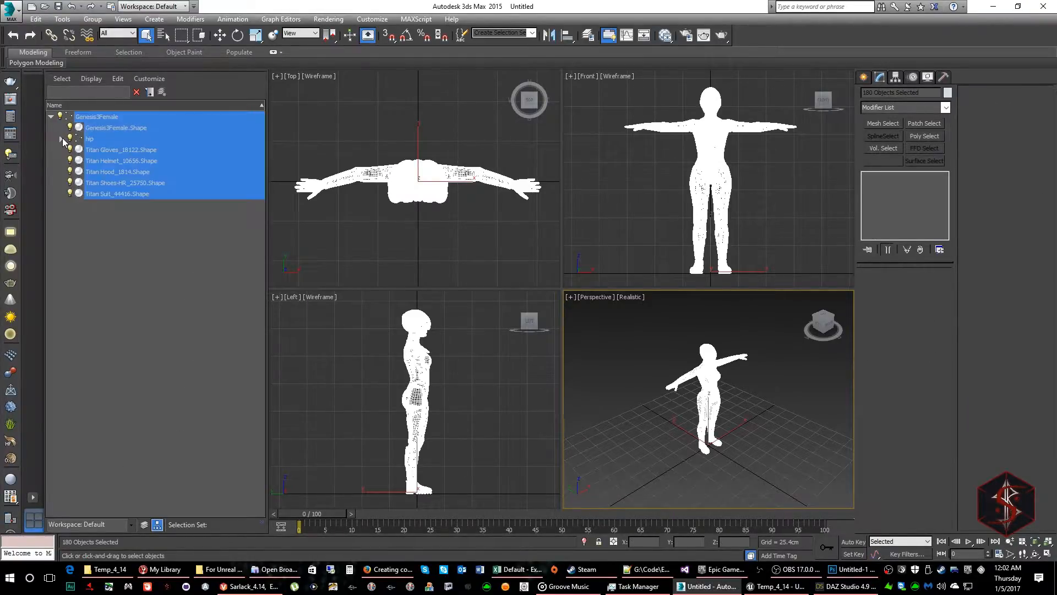
pyautogui.click(134, 235)
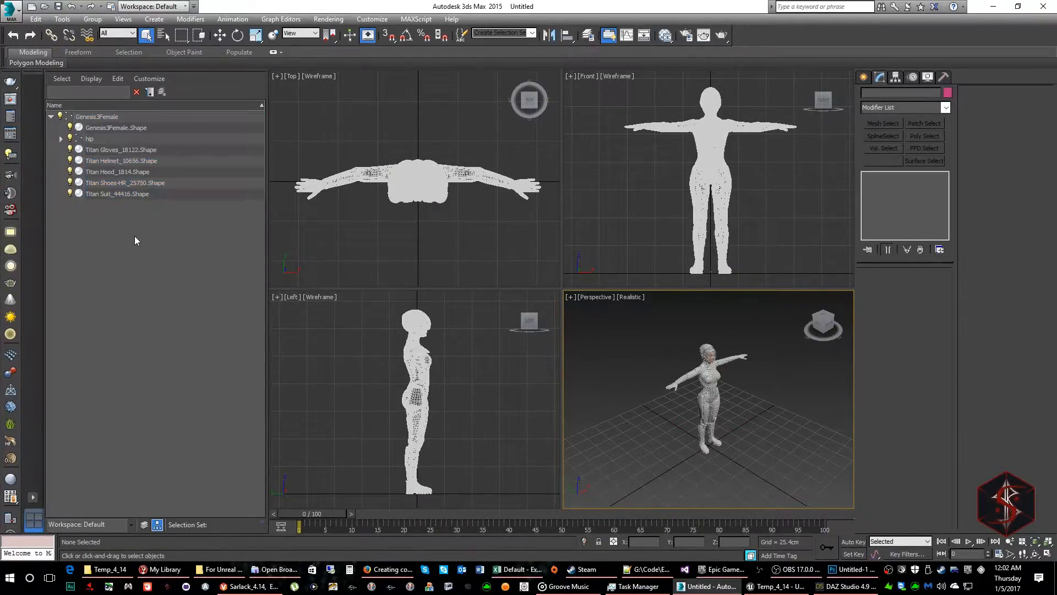
pyautogui.click(104, 117)
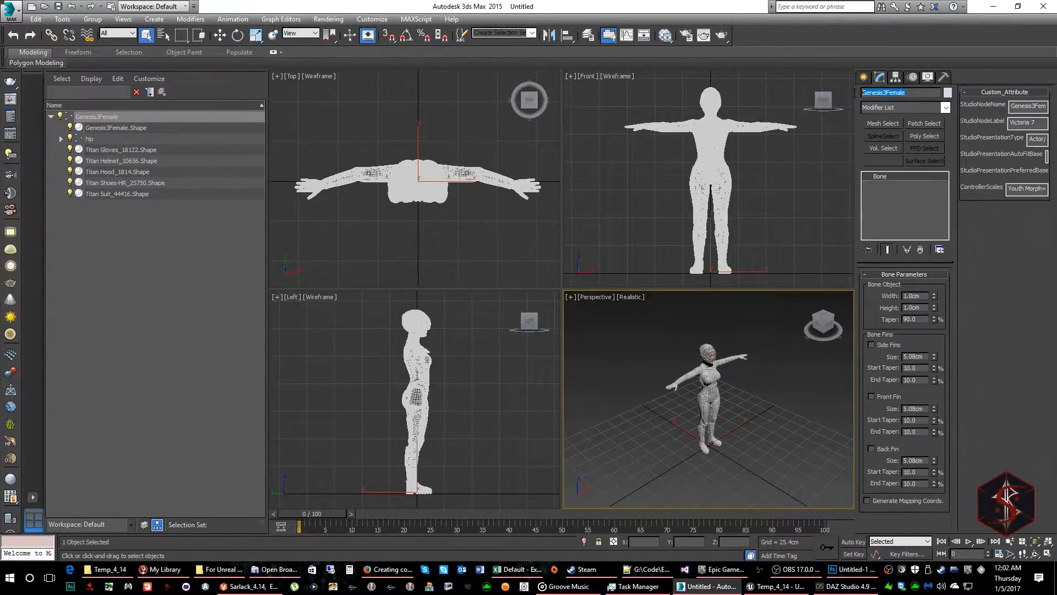
pyautogui.write('Root')
pyautogui.press('Return')
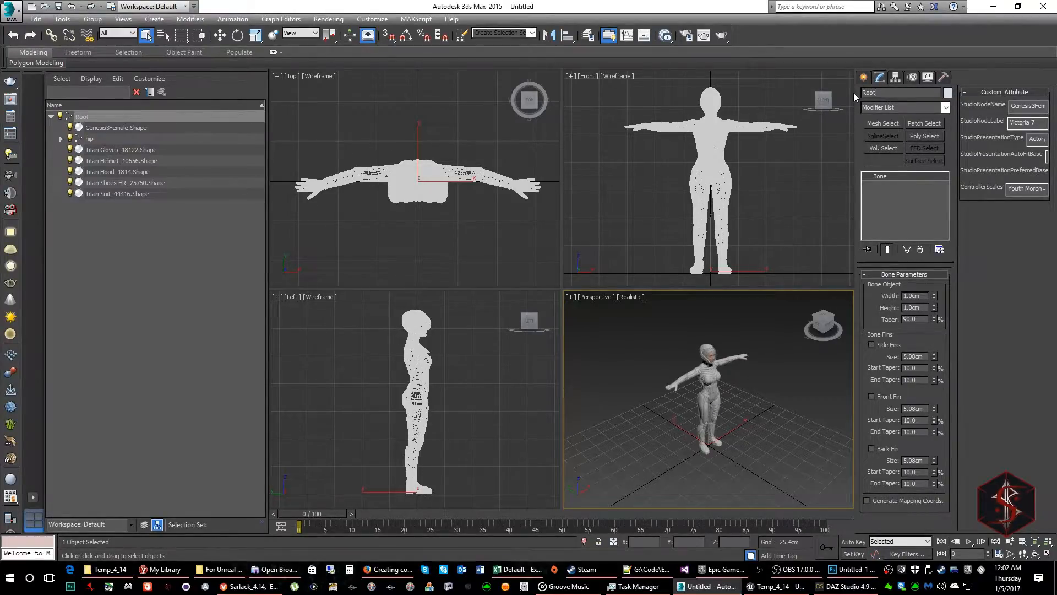
# - Rename the Genesis3Female.Shape mesh to FemaleBody
pyautogui.click(119, 130)
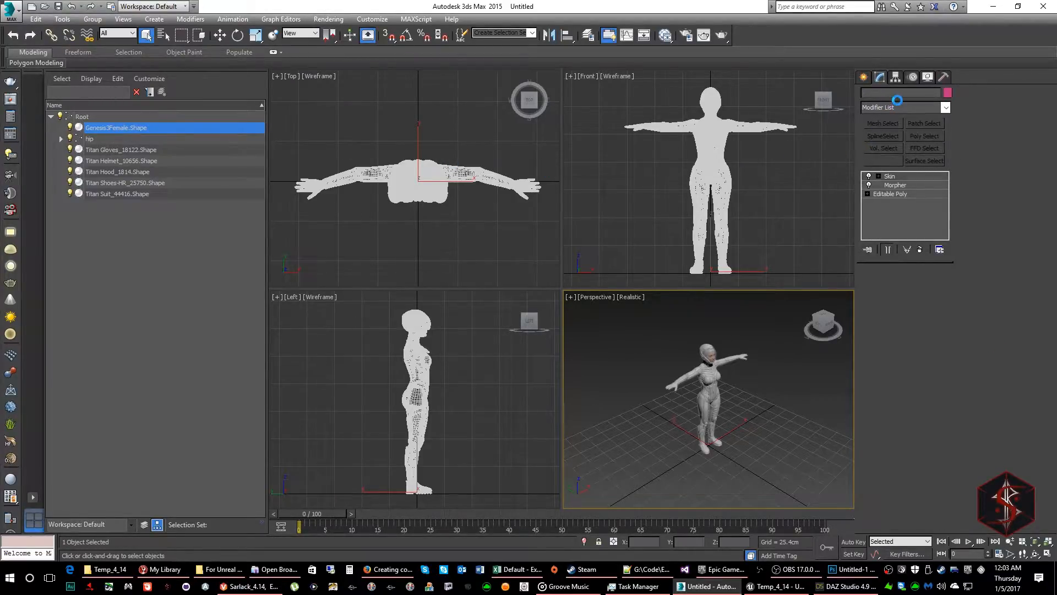
pyautogui.click(928, 93)
pyautogui.moveTo(928, 93); pyautogui.dragTo(816, 80)
pyautogui.write('FemaleBody')
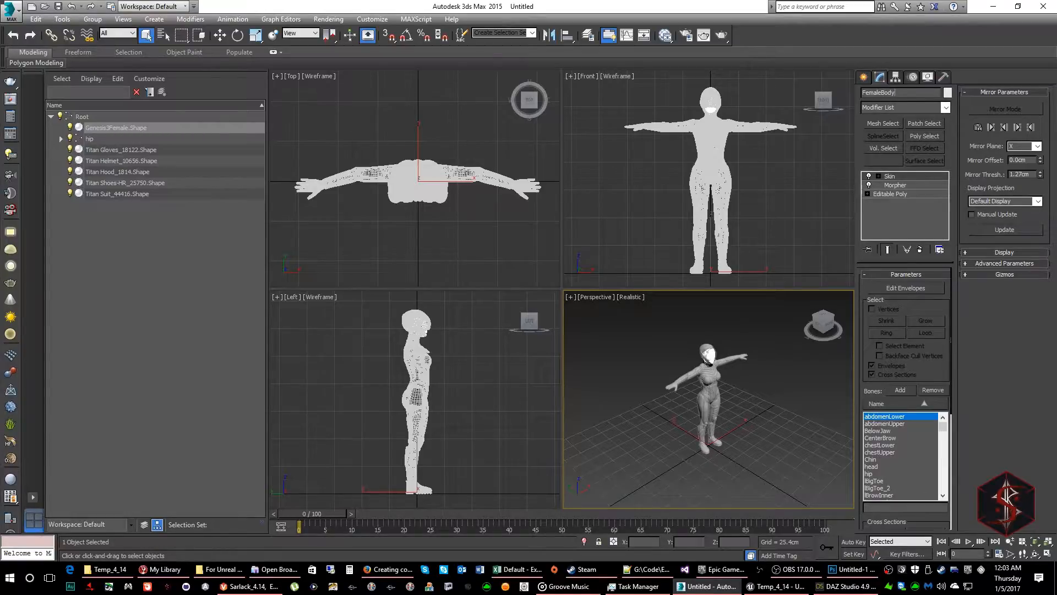
pyautogui.press('Return')
# - Rename the Titan Gloves mesh to TitanGloves and remove its Morpher modifier
pyautogui.click(122, 152)
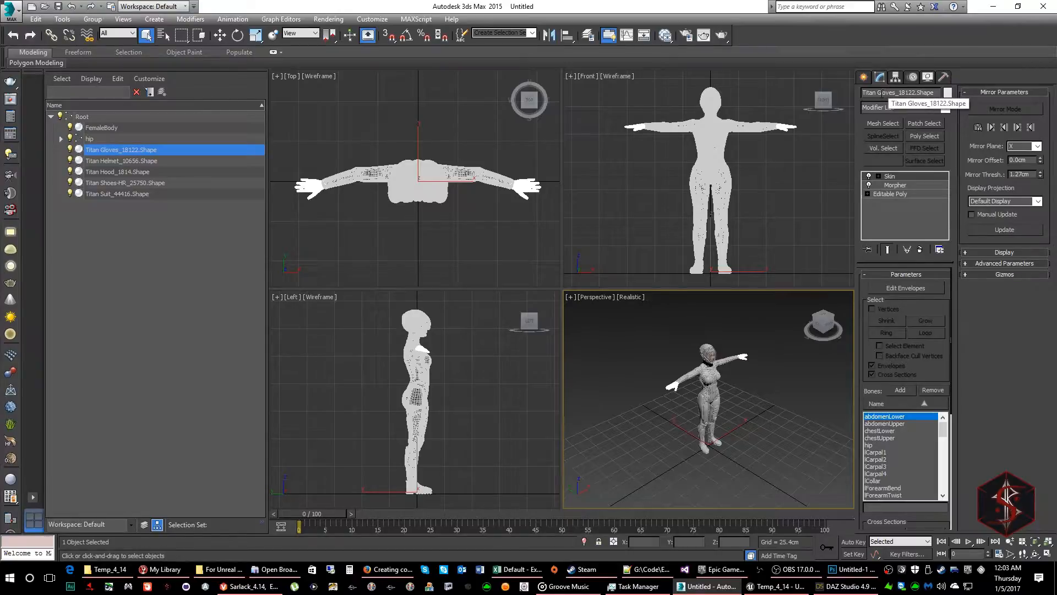
pyautogui.click(879, 93)
pyautogui.press('BackSpace')
pyautogui.hotkey('shift', 'End')
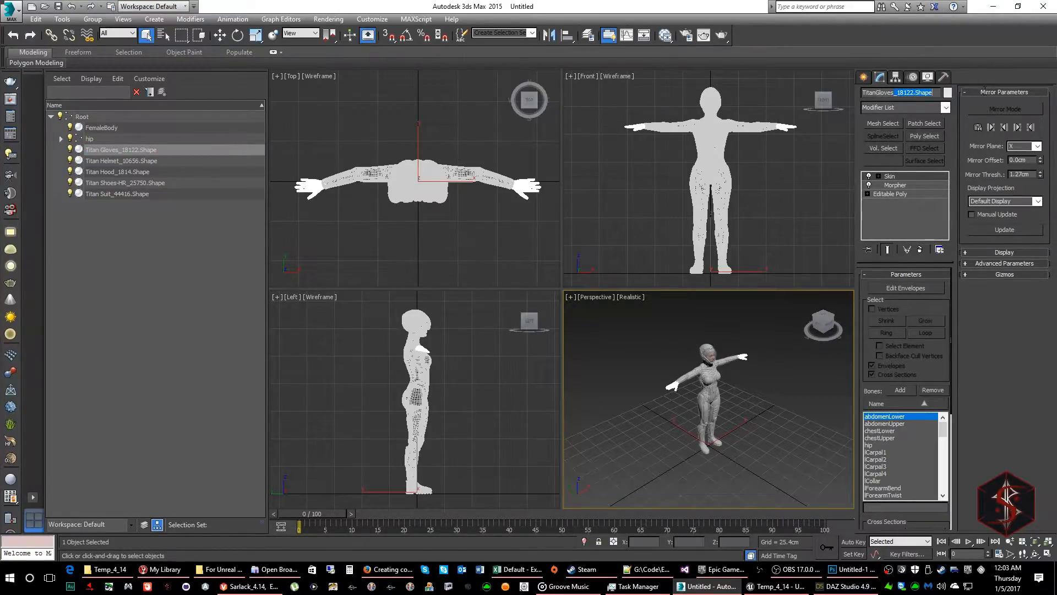
pyautogui.press('BackSpace')
pyautogui.press('Return')
pyautogui.click(898, 186)
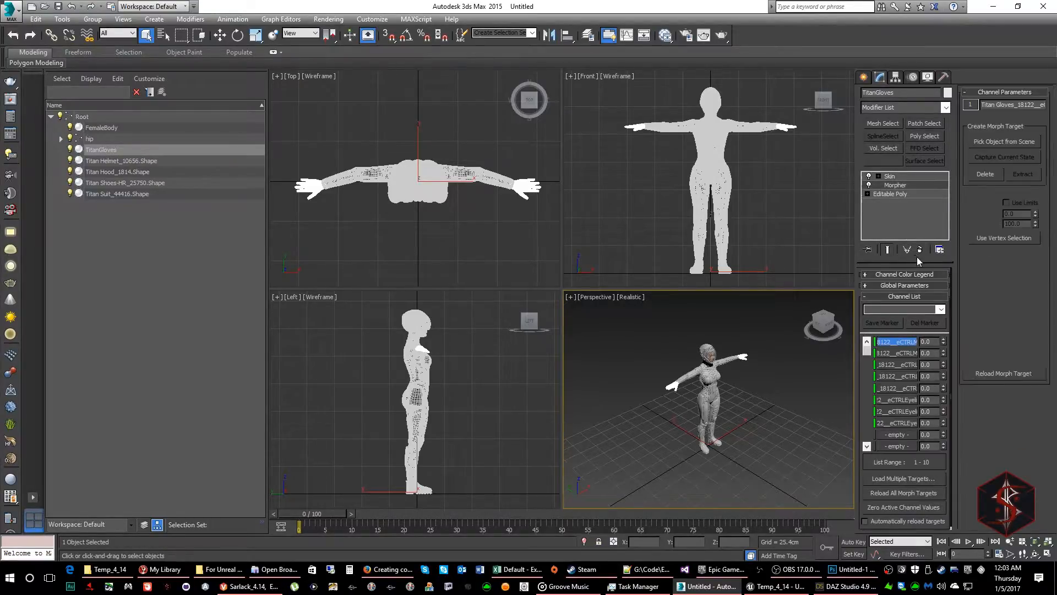
pyautogui.click(920, 249)
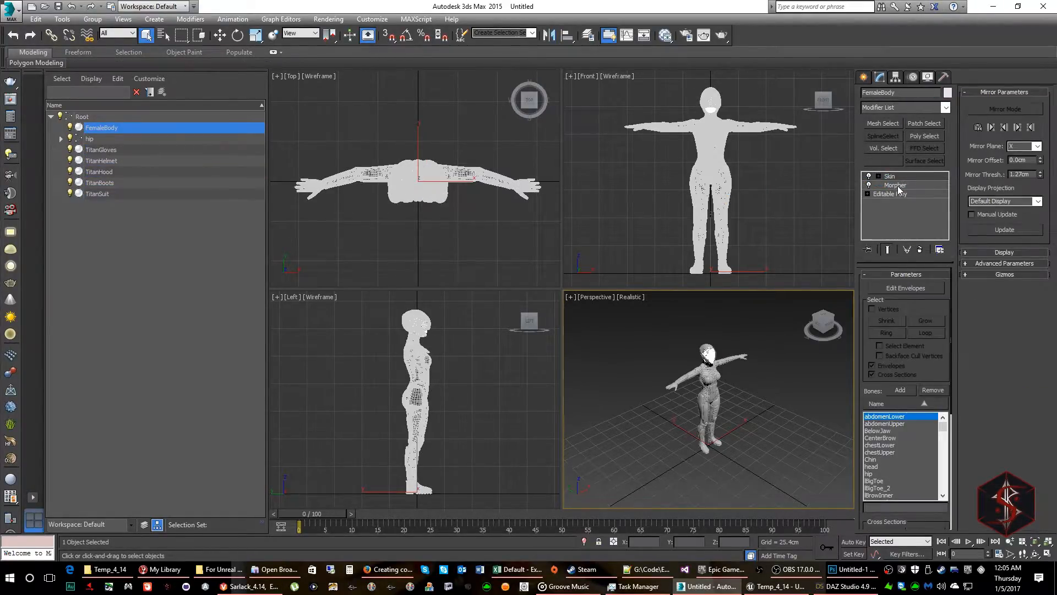
# - In FemaleBody's Morpher modifier, strip the Genesis3Female__eCTRL prefix from the first channel's name to leave MouthSmileOpen
pyautogui.click(897, 186)
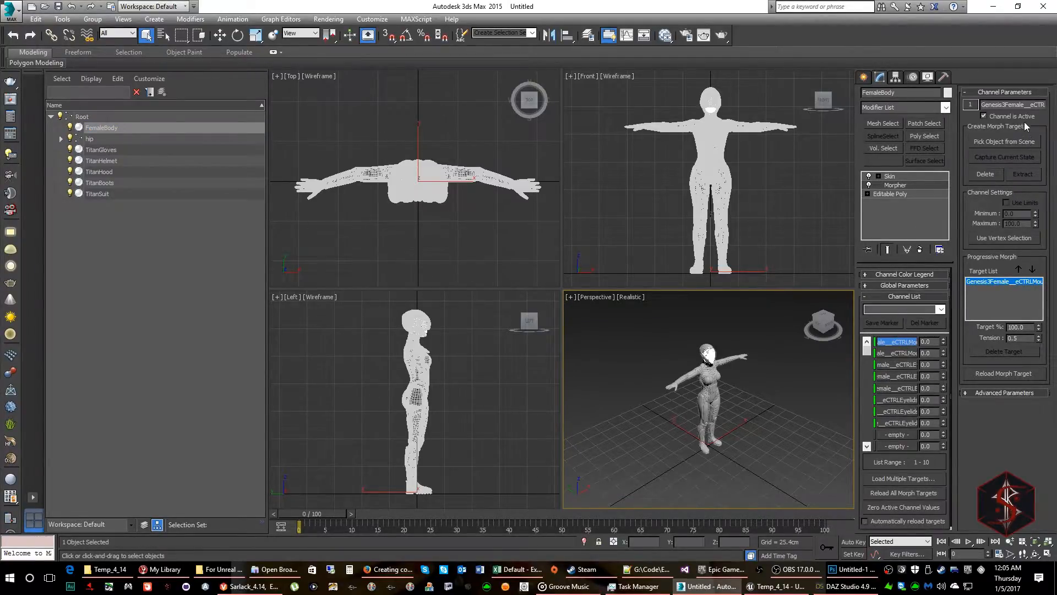
pyautogui.doubleClick(1042, 106)
pyautogui.moveTo(1044, 105); pyautogui.dragTo(890, 96)
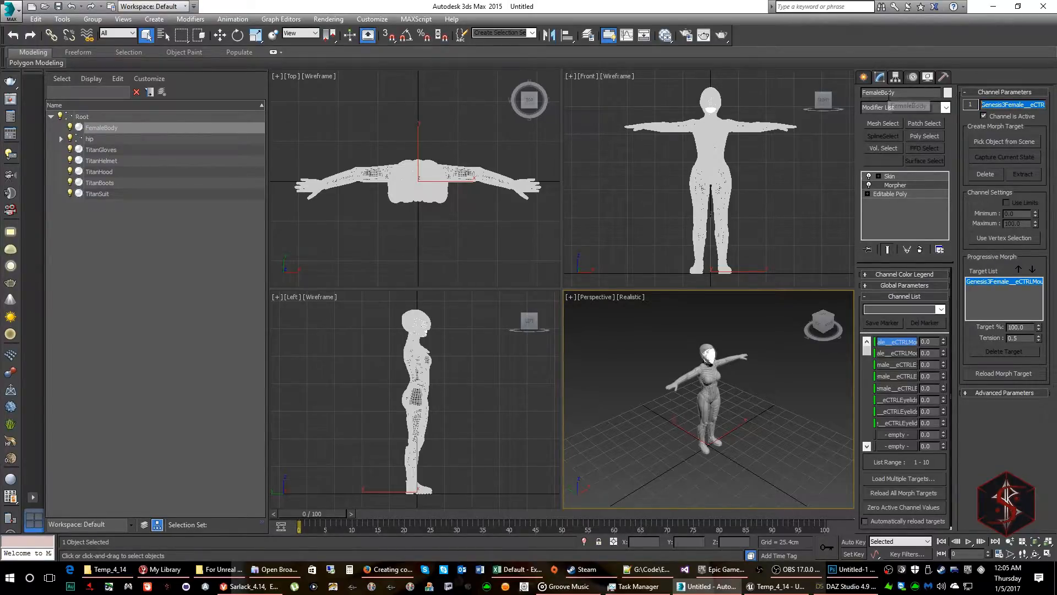
pyautogui.press('BackSpace')
pyautogui.press('Return')
# - Strip the Genesis3Female__eCTRL prefix from the other seven FemaleBody morph channels, including MouthOpenWide, EyesClosedR, EyesClosedL, EyesClosed and EyelidsLowerUpDown
pyautogui.click(899, 353)
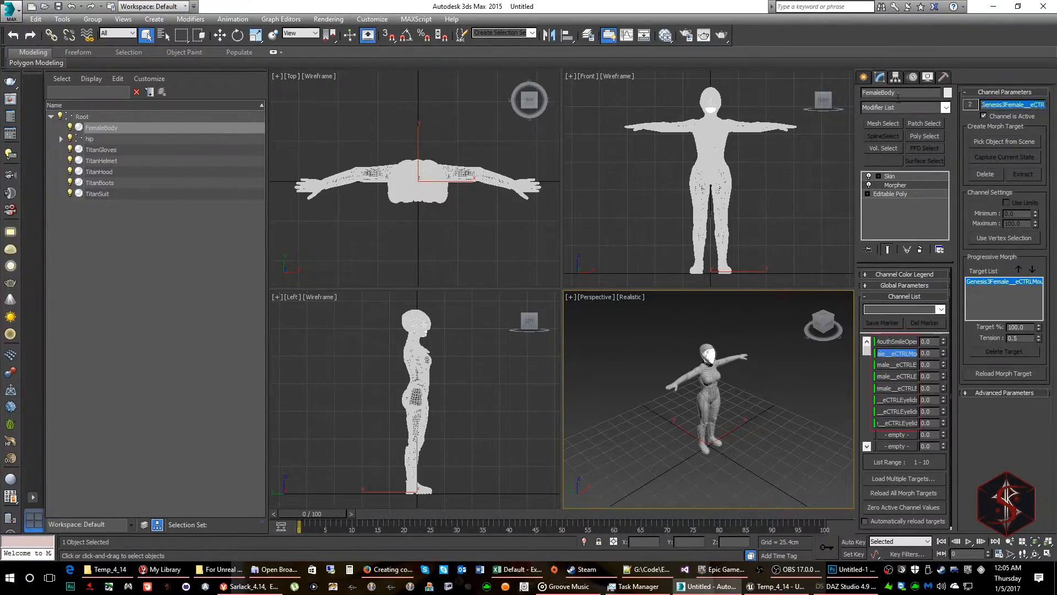
pyautogui.press('BackSpace')
pyautogui.click(897, 365)
pyautogui.click(896, 376)
pyautogui.click(897, 388)
pyautogui.click(896, 399)
pyautogui.click(896, 411)
pyautogui.click(896, 423)
pyautogui.press('Return')
pyautogui.hotkey('alt', 'Tab')
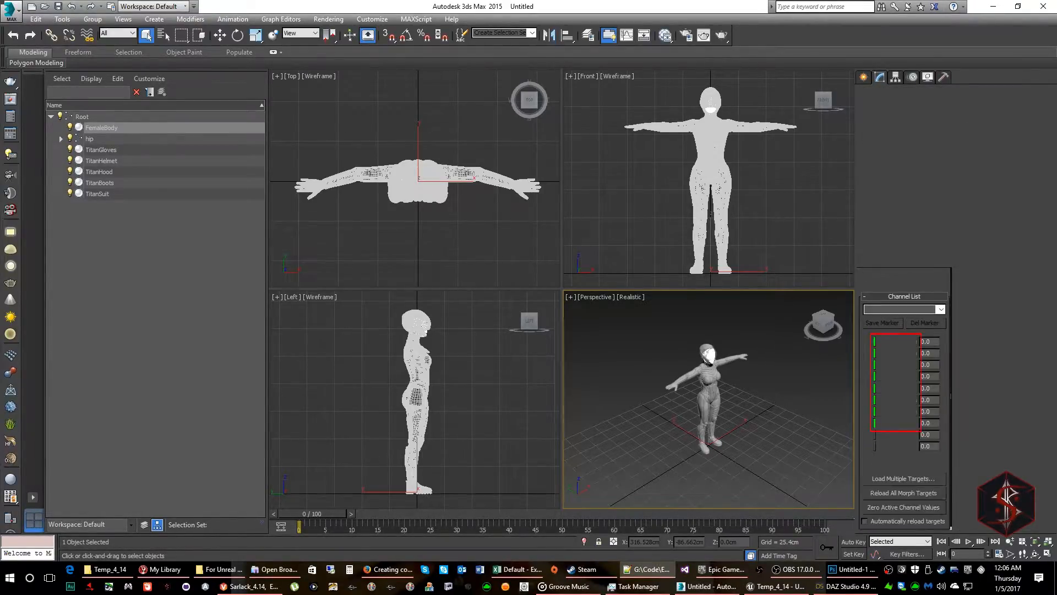
# - Expand the hip hierarchy, collapse the lowerJaw and upperFaceRig branches, and delete the Helmet bone under the head bone
pyautogui.click(61, 138)
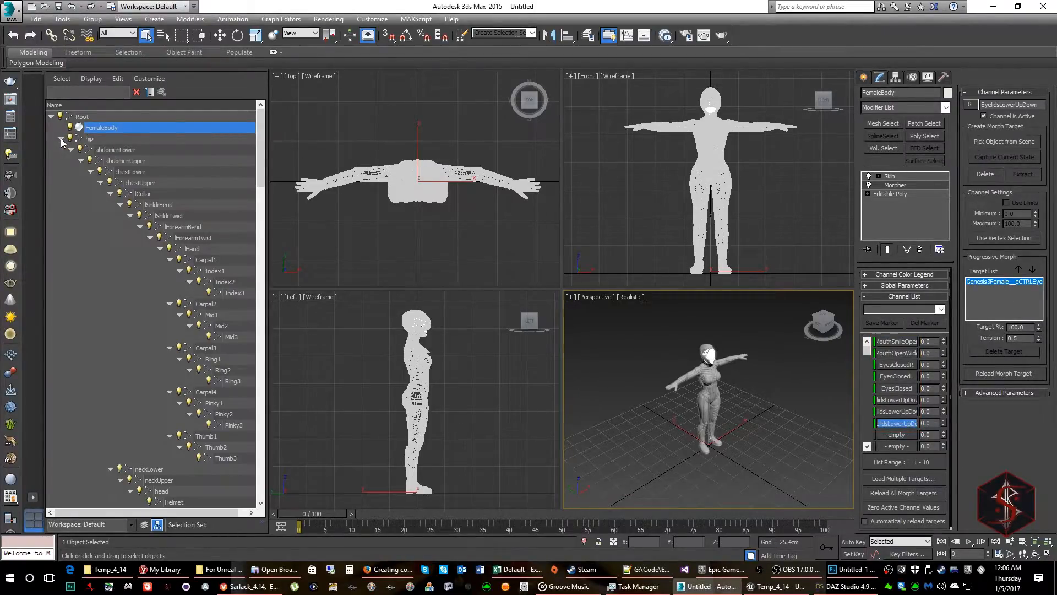
pyautogui.scroll(-3, 135, 249)
pyautogui.scroll(-3, 135, 249)
pyautogui.scroll(-2, 145, 262)
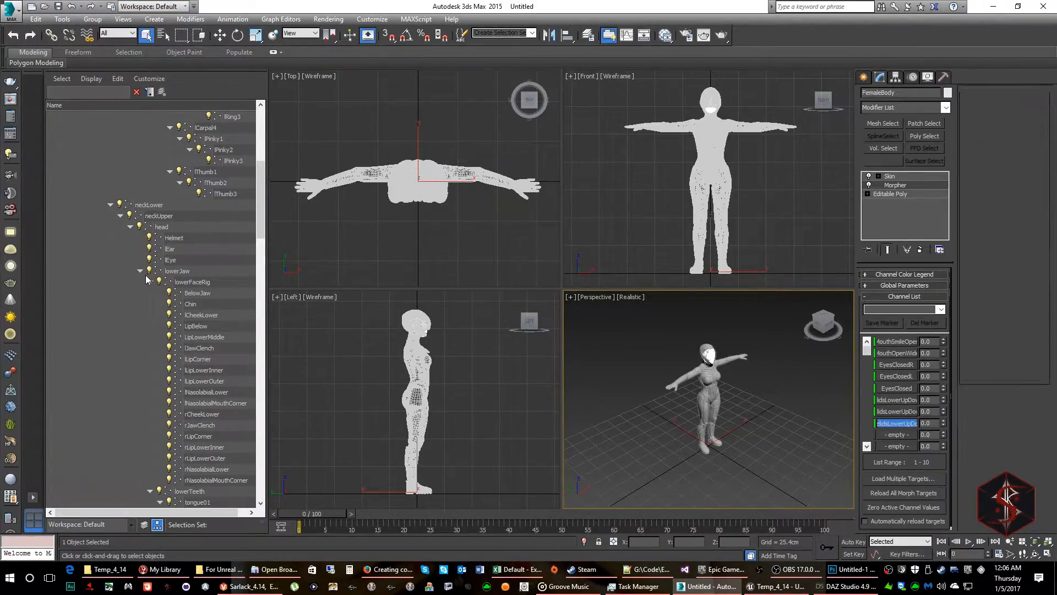
pyautogui.click(141, 271)
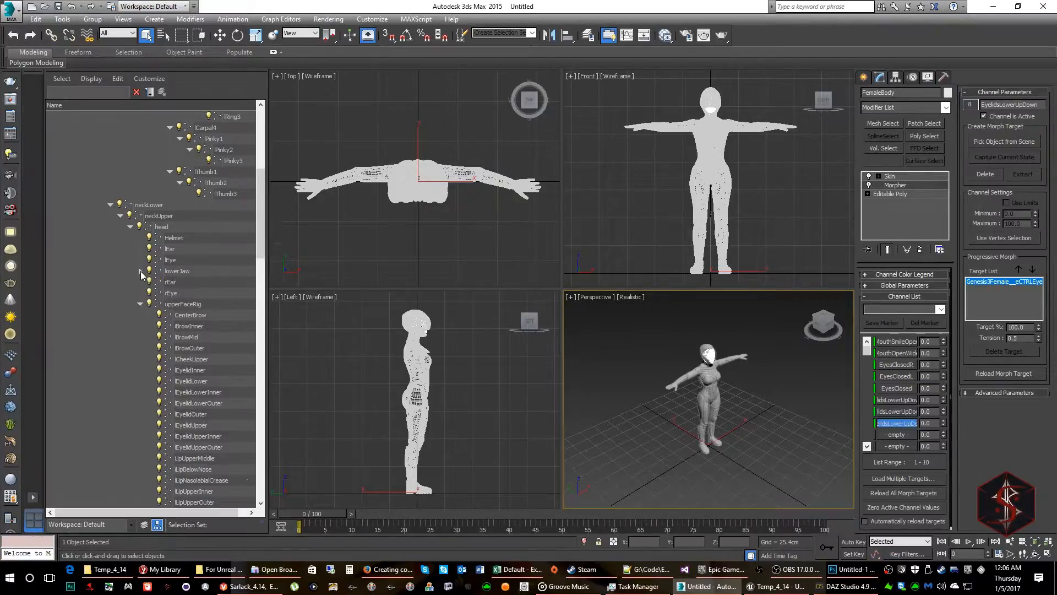
pyautogui.click(140, 303)
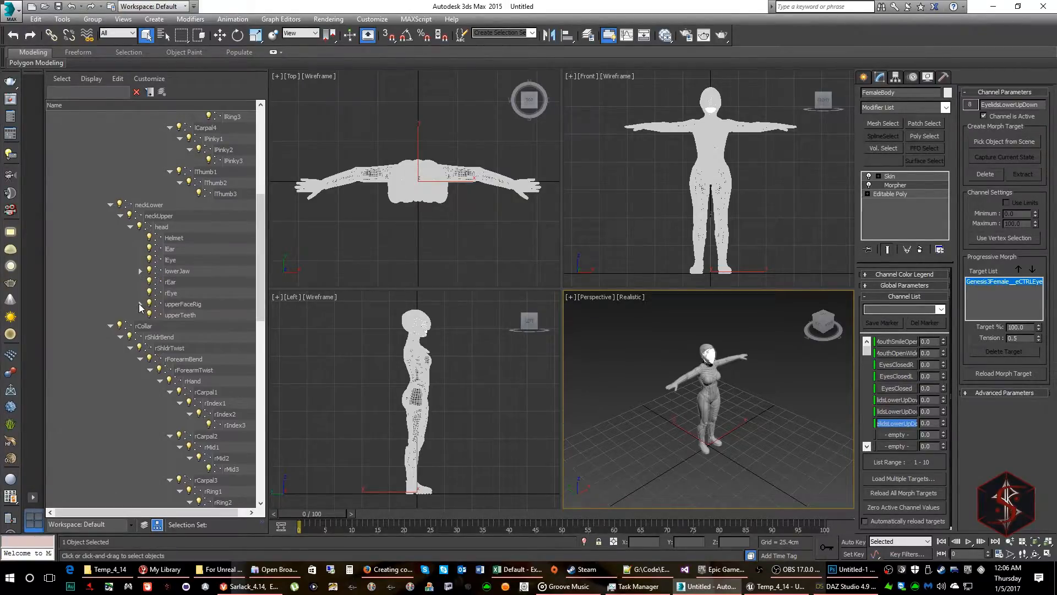
pyautogui.click(174, 238)
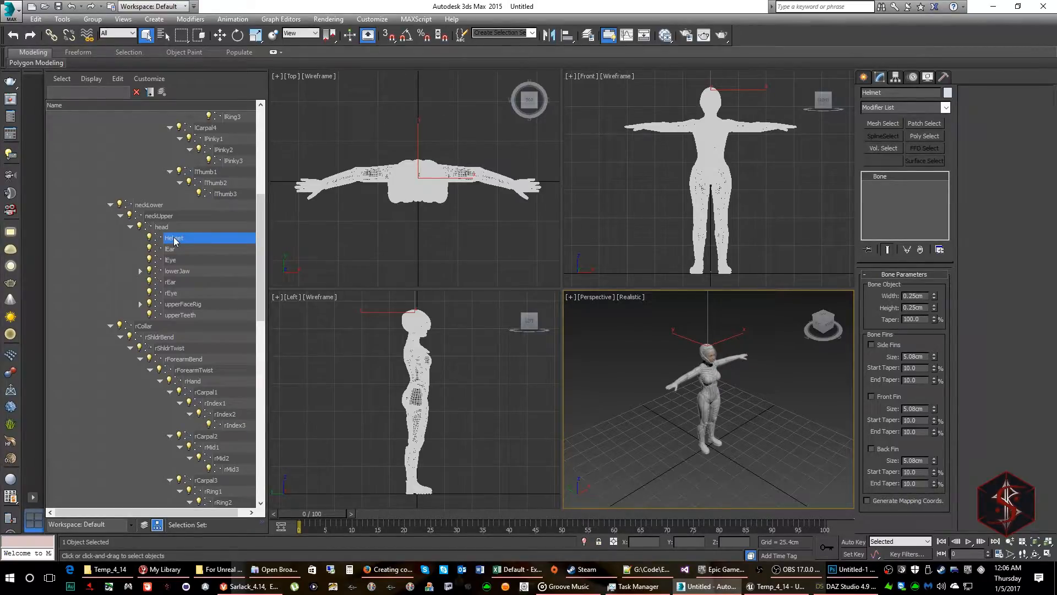
pyautogui.press('Delete')
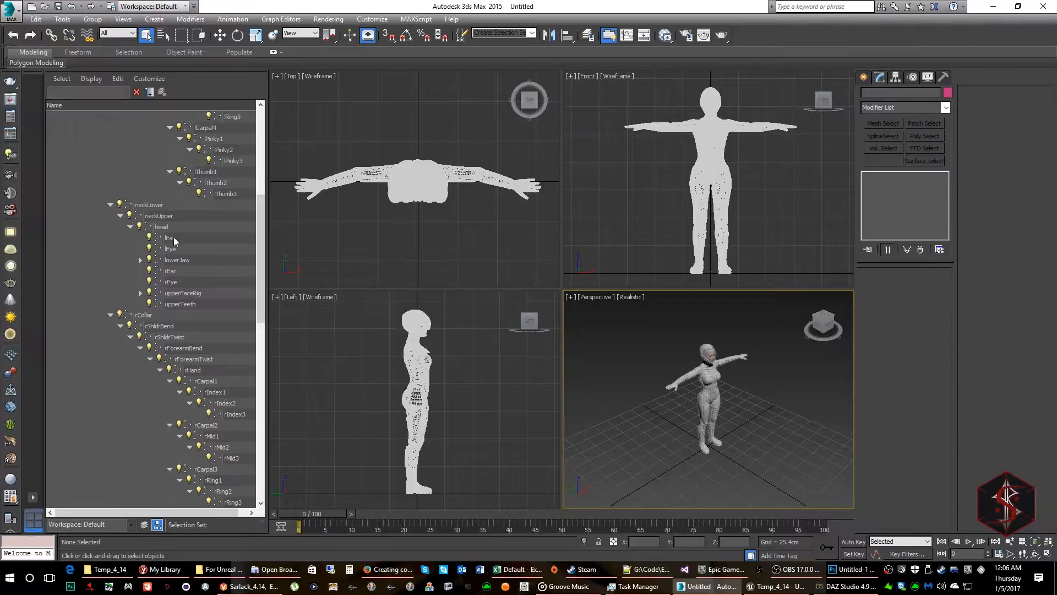
# - Unlink FemaleBody, TitanBoots, TitanGloves, TitanHelmet, TitanHood and TitanSuit from the Root bone, and collapse the hip and Root hierarchies
pyautogui.moveTo(263, 208); pyautogui.dragTo(259, 104)
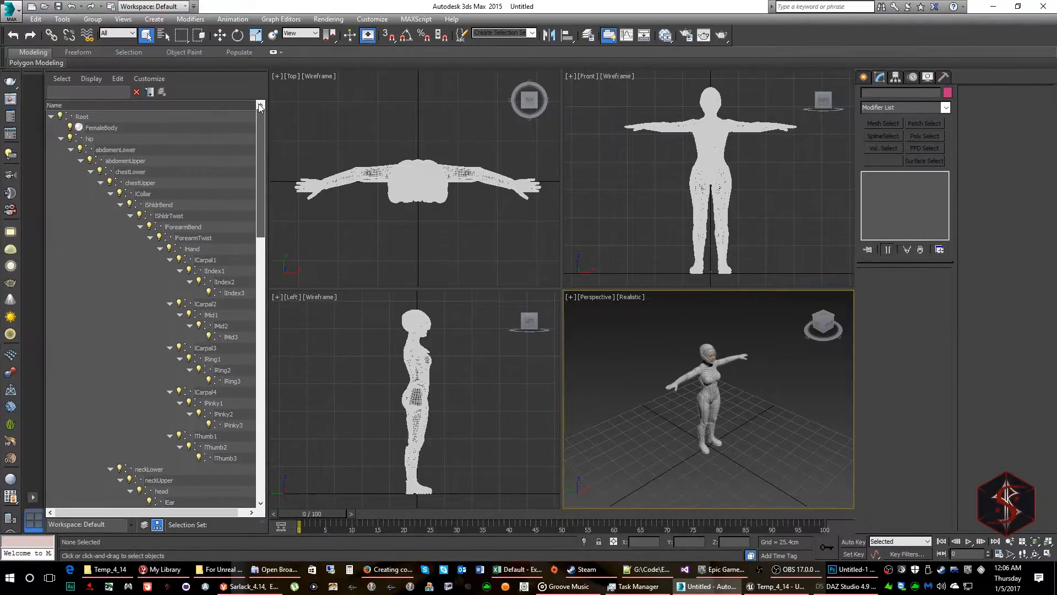
pyautogui.click(59, 140)
pyautogui.click(103, 128)
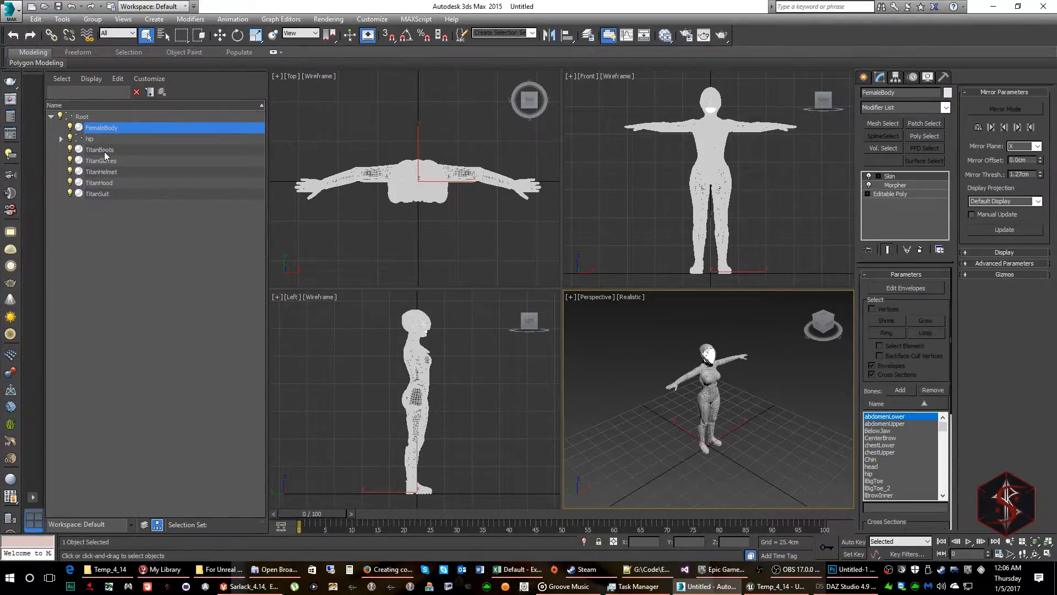
pyautogui.keyDown('ctrl'); pyautogui.click(105, 151); pyautogui.keyUp('ctrl')
pyautogui.keyDown('ctrl'); pyautogui.click(104, 161); pyautogui.keyUp('ctrl')
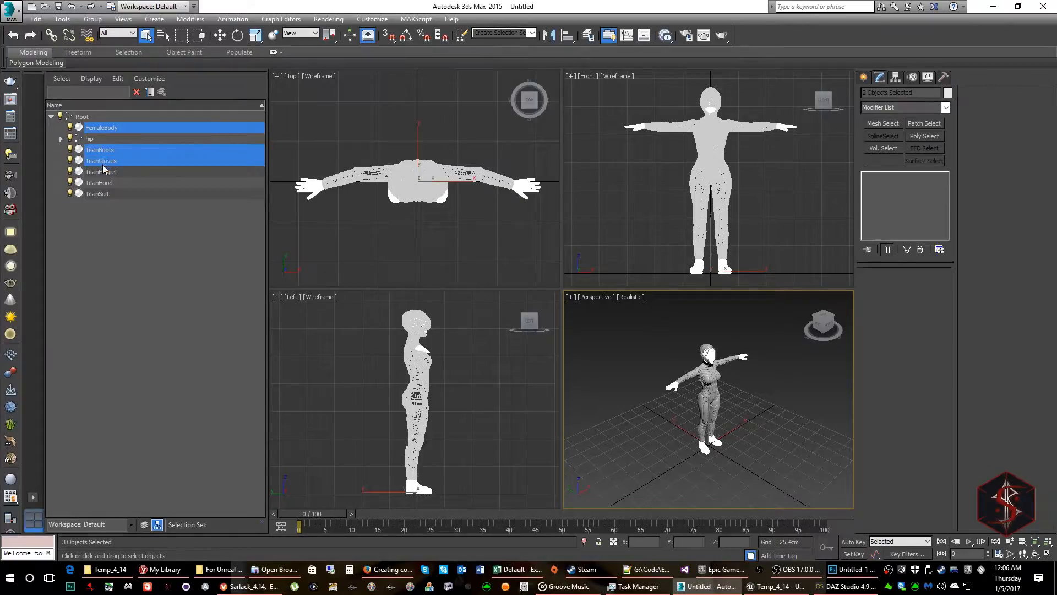
pyautogui.keyDown('ctrl'); pyautogui.click(102, 171); pyautogui.keyUp('ctrl')
pyautogui.keyDown('ctrl'); pyautogui.click(101, 182); pyautogui.keyUp('ctrl')
pyautogui.keyDown('ctrl'); pyautogui.click(99, 193); pyautogui.keyUp('ctrl')
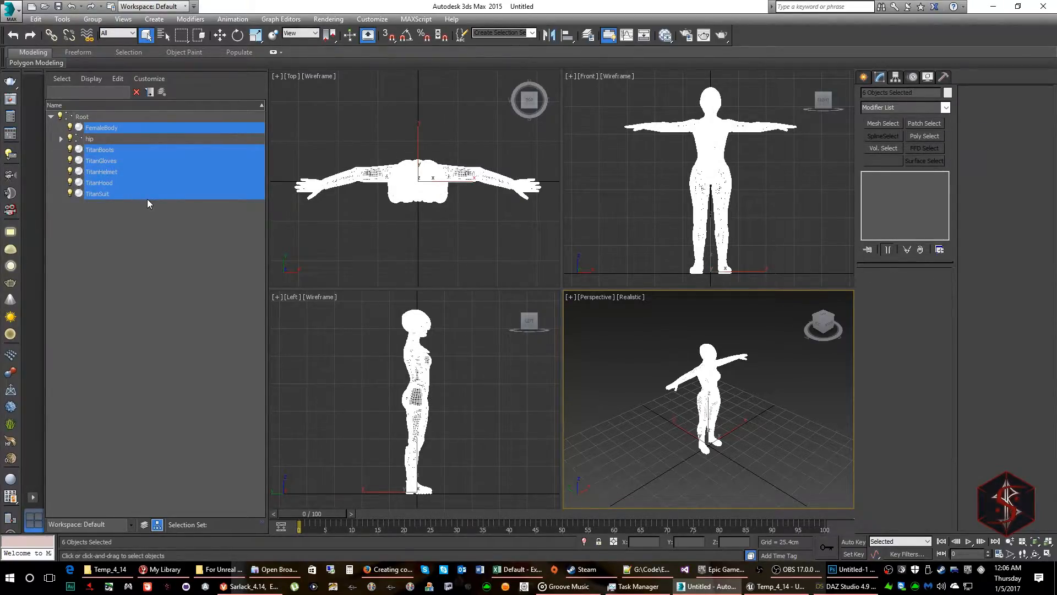
pyautogui.click(68, 36)
pyautogui.click(134, 237)
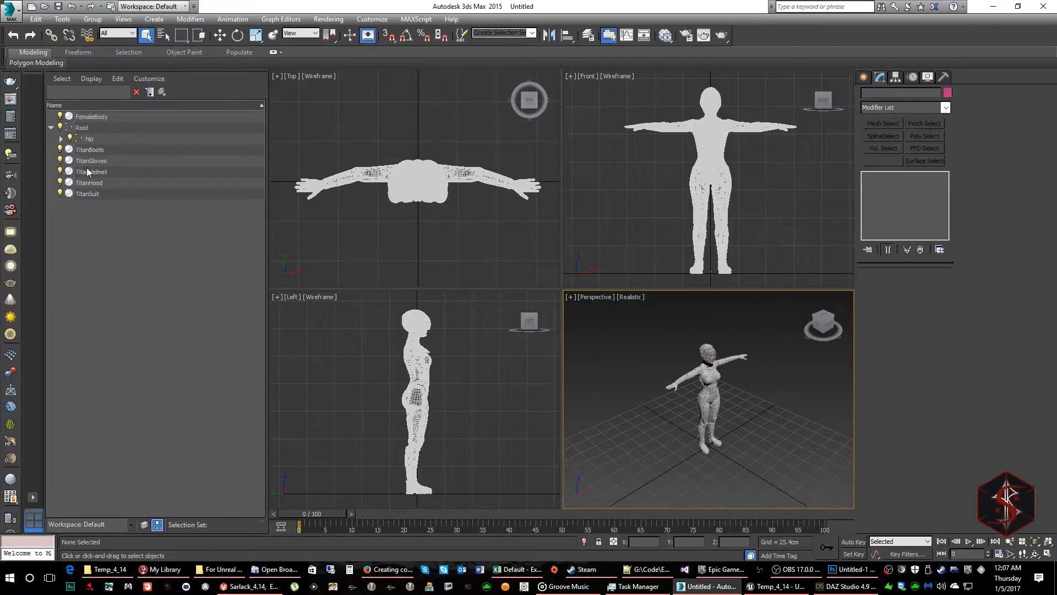
pyautogui.click(50, 127)
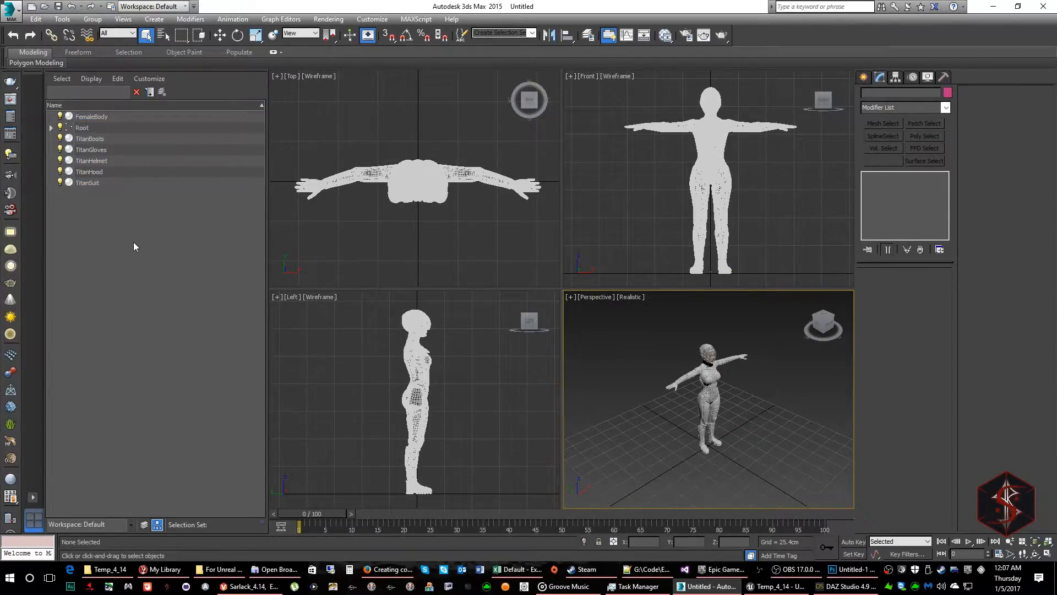
# - Move the Root bone about 36 cm along negative X to test whether every mesh follows, and undo the move
pyautogui.click(82, 127)
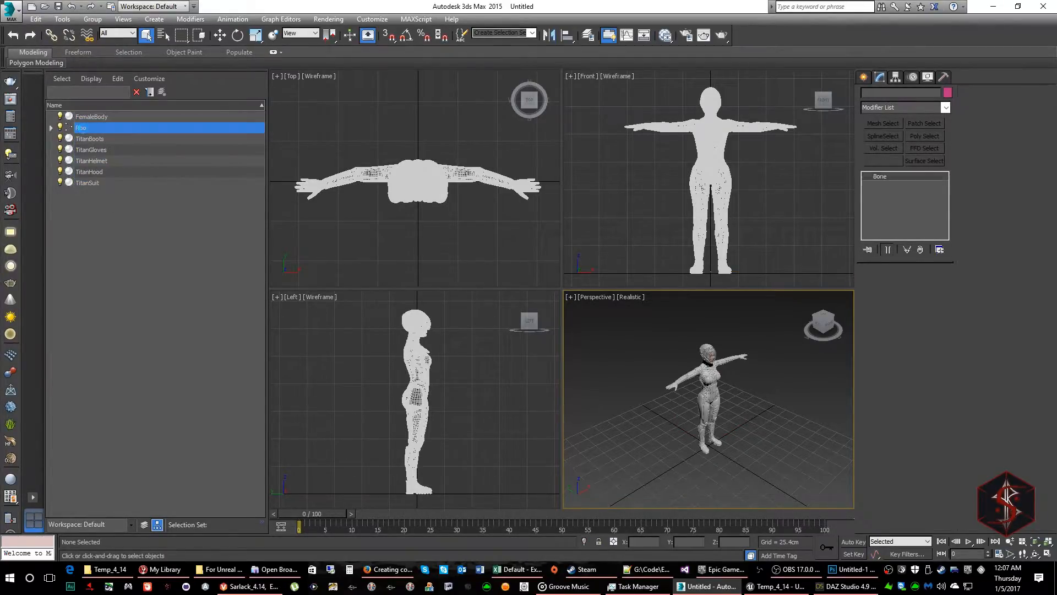
pyautogui.click(223, 38)
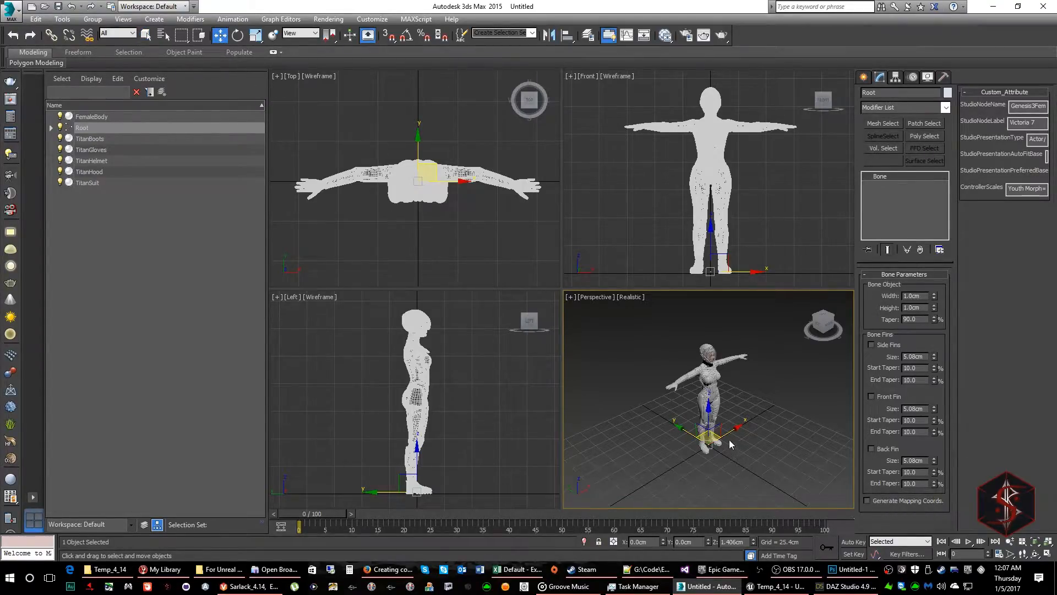
pyautogui.moveTo(710, 439)
pyautogui.mouseDown()
pyautogui.moveTo(649, 464)
pyautogui.moveTo(749, 410)
pyautogui.moveTo(696, 435)
pyautogui.mouseUp()
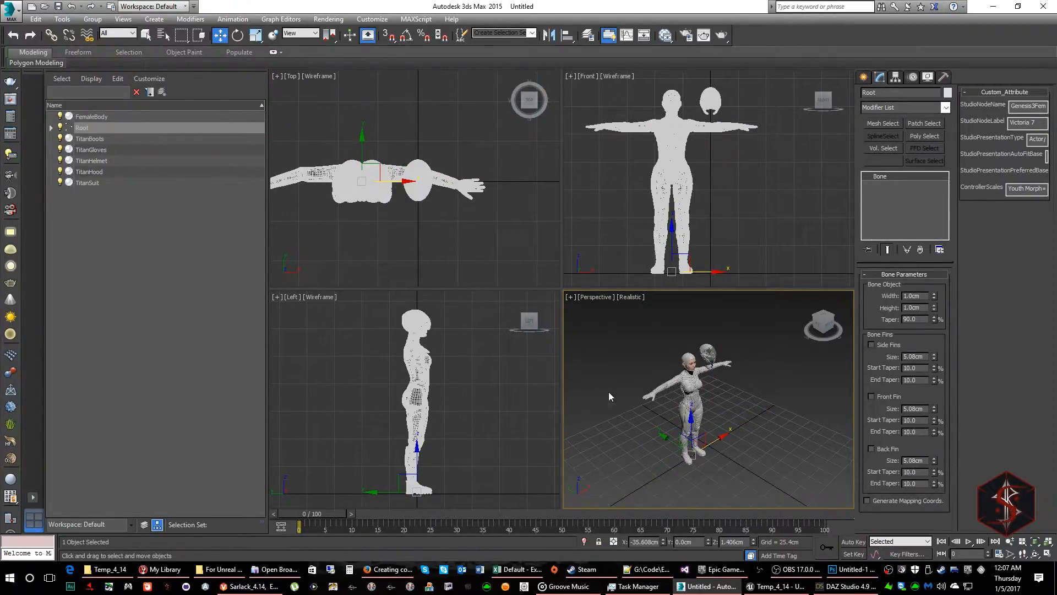
pyautogui.click(13, 35)
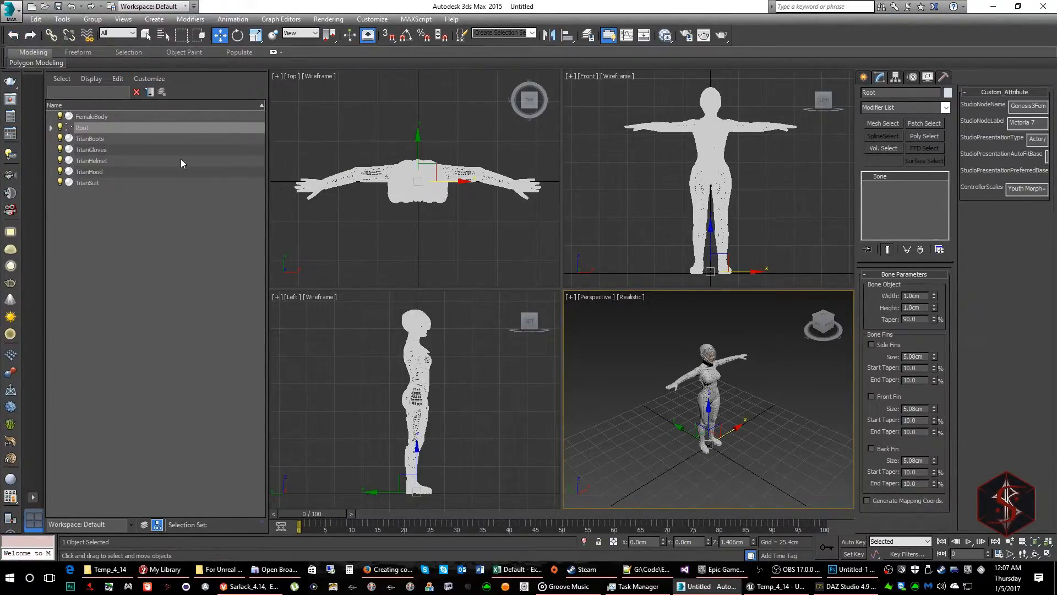
# - In TitanHelmet's Skin envelopes, select all the helmet vertices and set their absolute effect for the head bone to 1.0
pyautogui.click(92, 161)
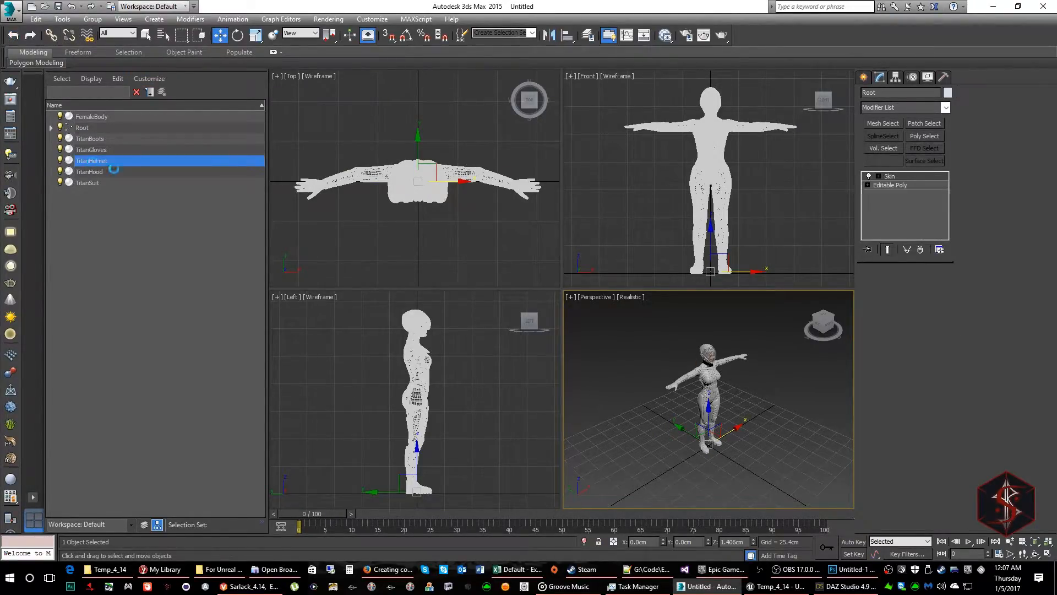
pyautogui.click(878, 176)
pyautogui.click(904, 186)
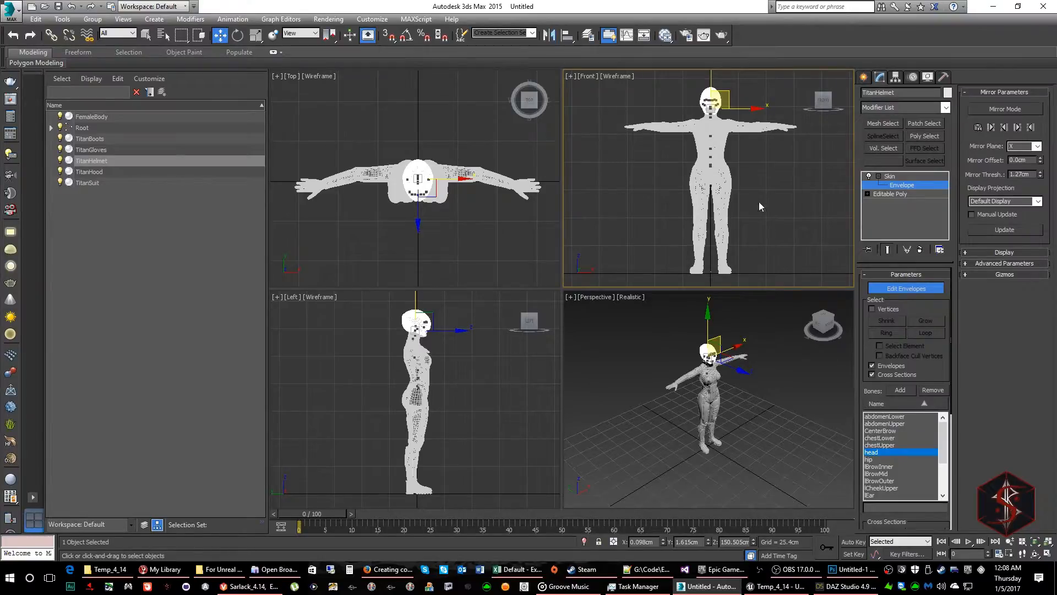
pyautogui.click(872, 309)
pyautogui.moveTo(739, 87); pyautogui.dragTo(679, 142)
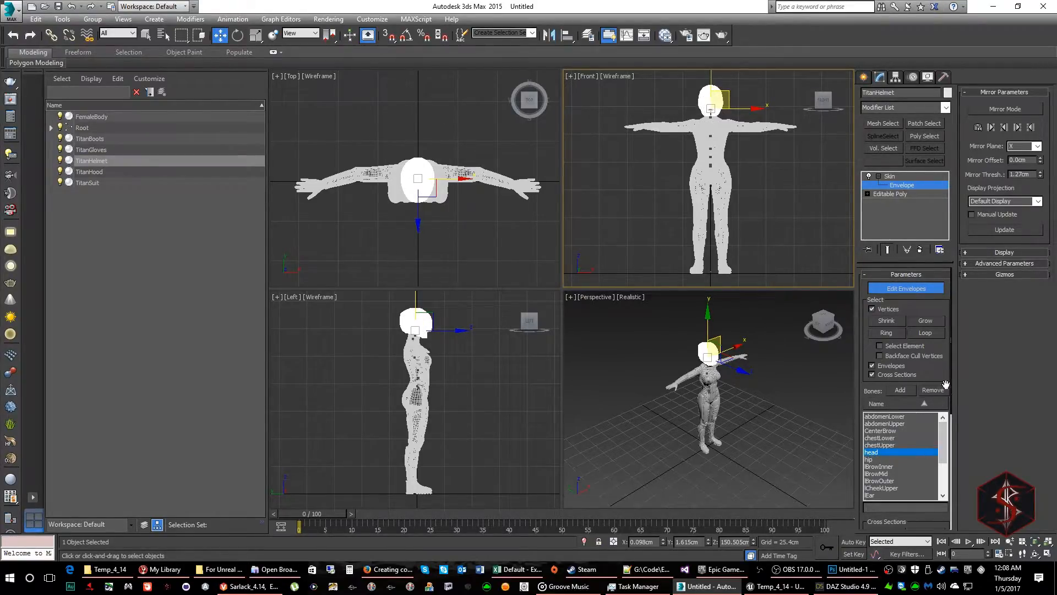
pyautogui.moveTo(950, 371); pyautogui.dragTo(950, 317)
pyautogui.scroll(-5, 942, 336)
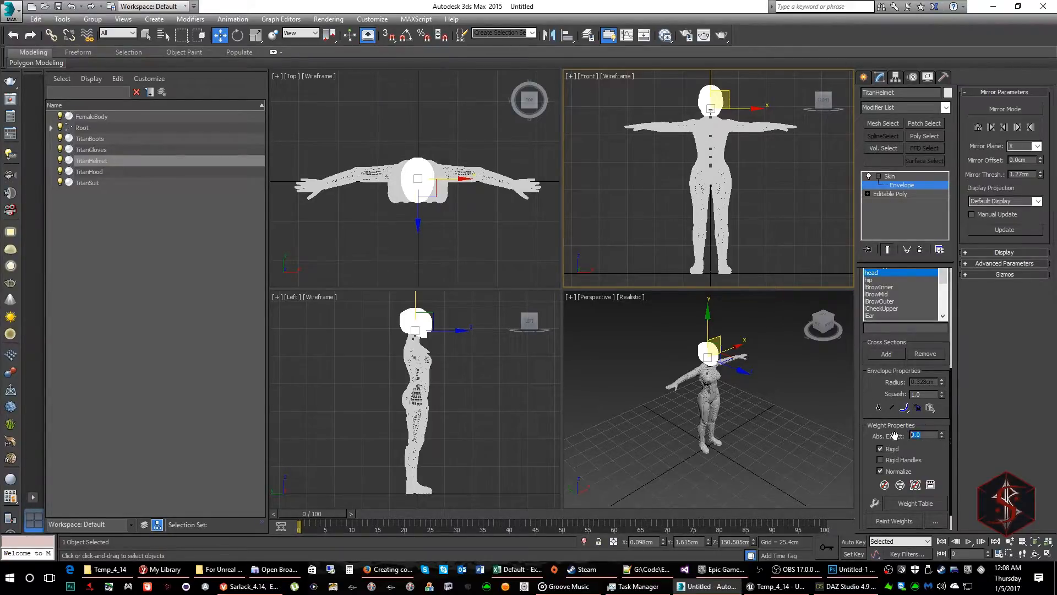
pyautogui.write('1')
pyautogui.press('Return')
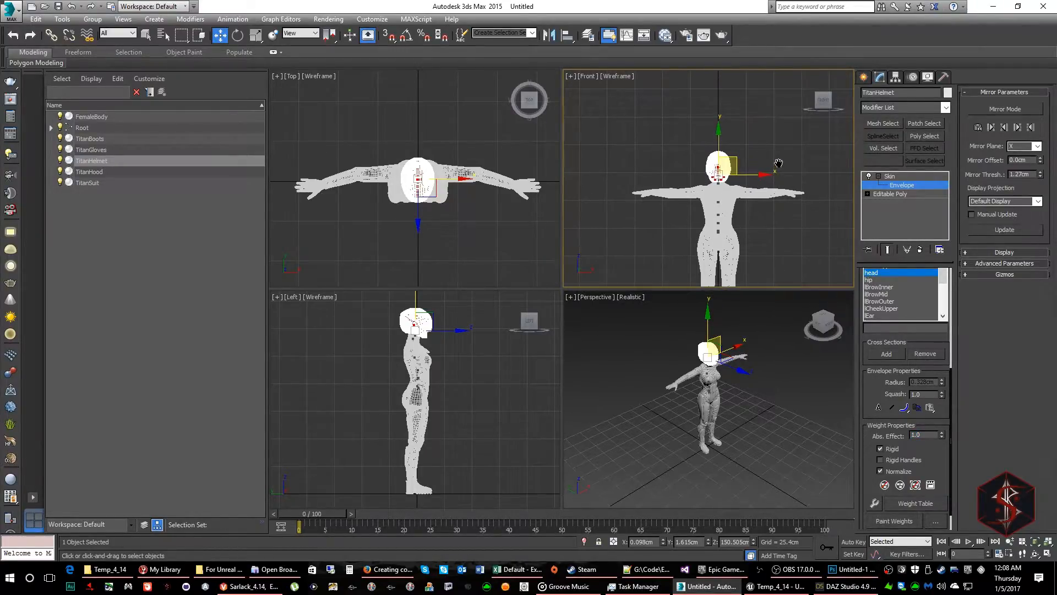
# - Inspect the helmet's weighting up close, turn off vertex selection, exit envelope editing and deselect TitanHelmet
pyautogui.scroll(4, 747, 175)
pyautogui.scroll(2, 747, 176)
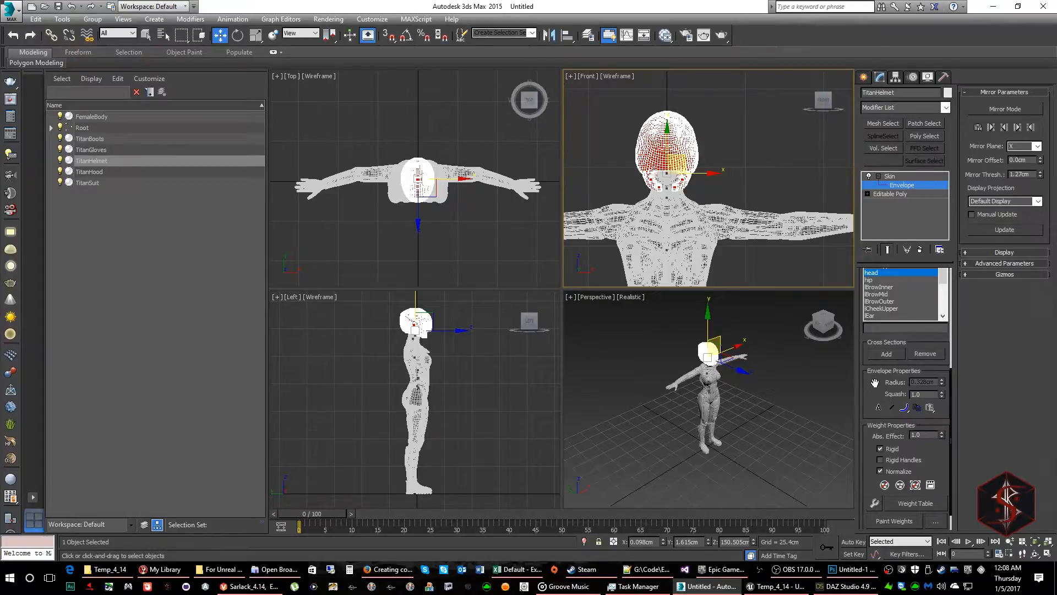
pyautogui.moveTo(875, 382); pyautogui.dragTo(861, 545)
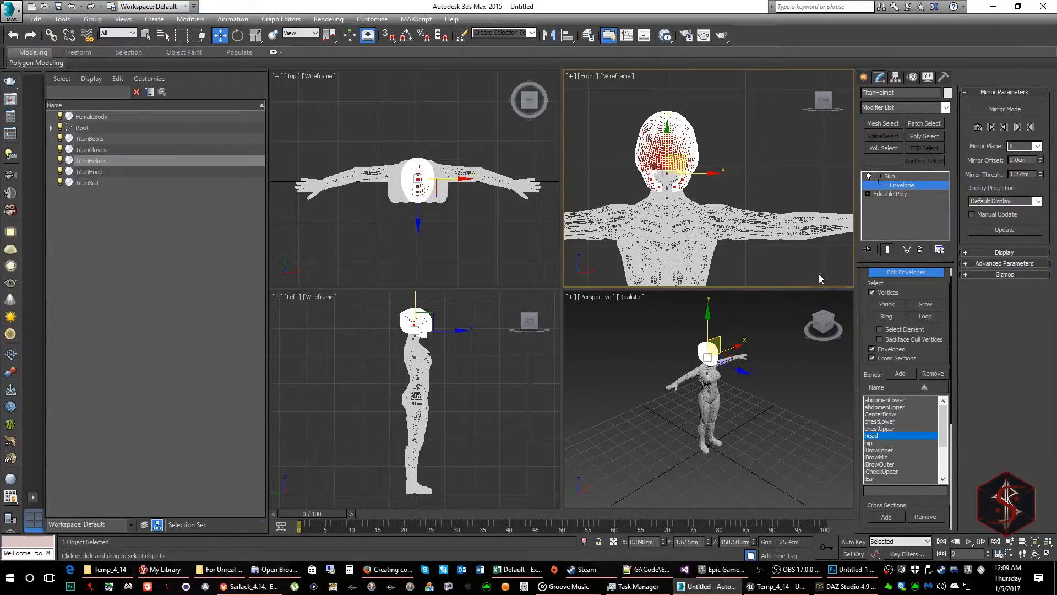
pyautogui.click(873, 292)
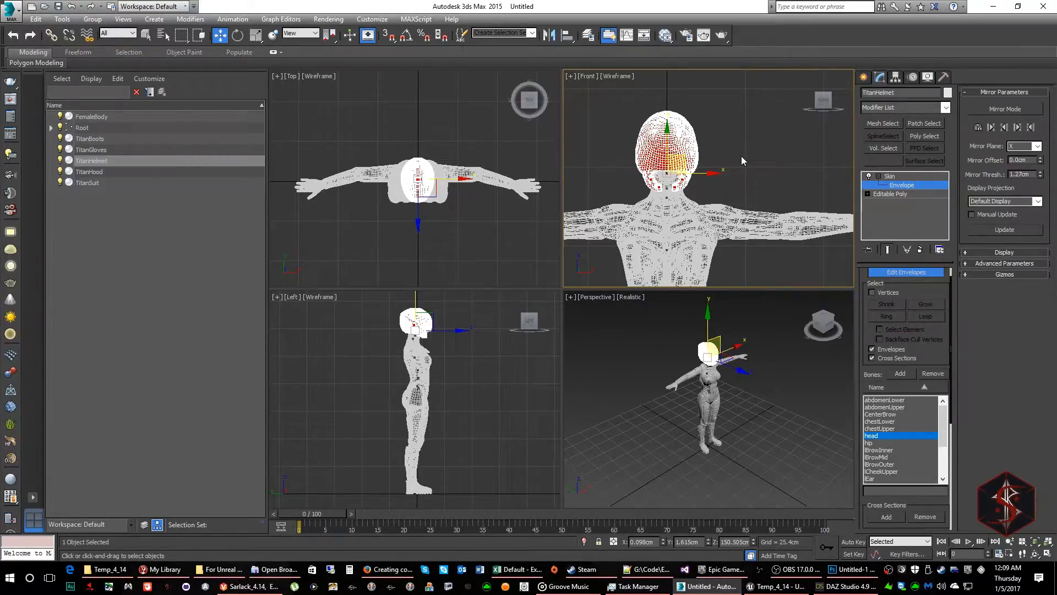
pyautogui.scroll(2, 890, 303)
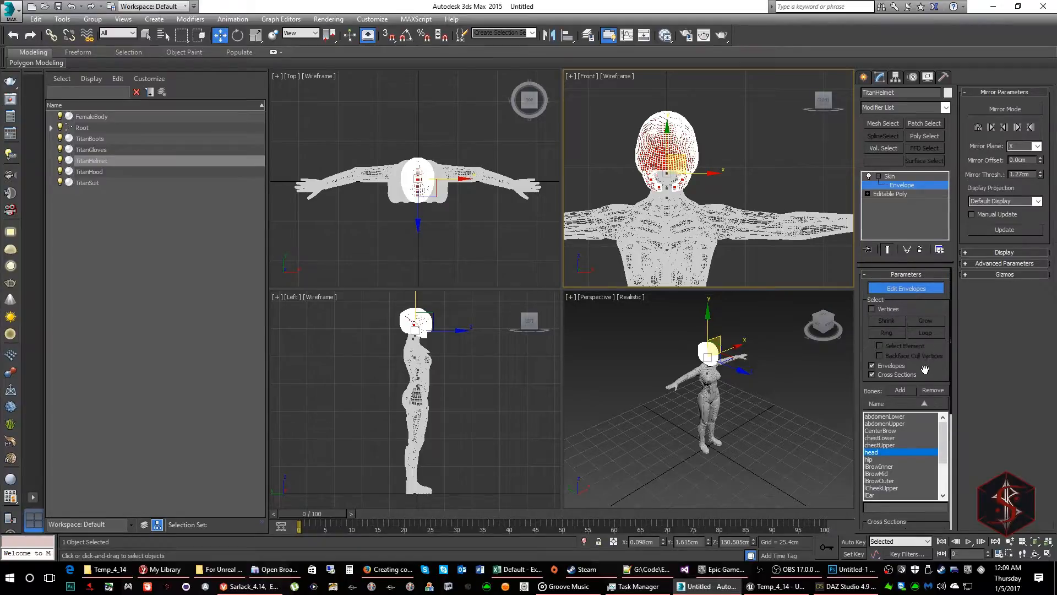
pyautogui.click(903, 288)
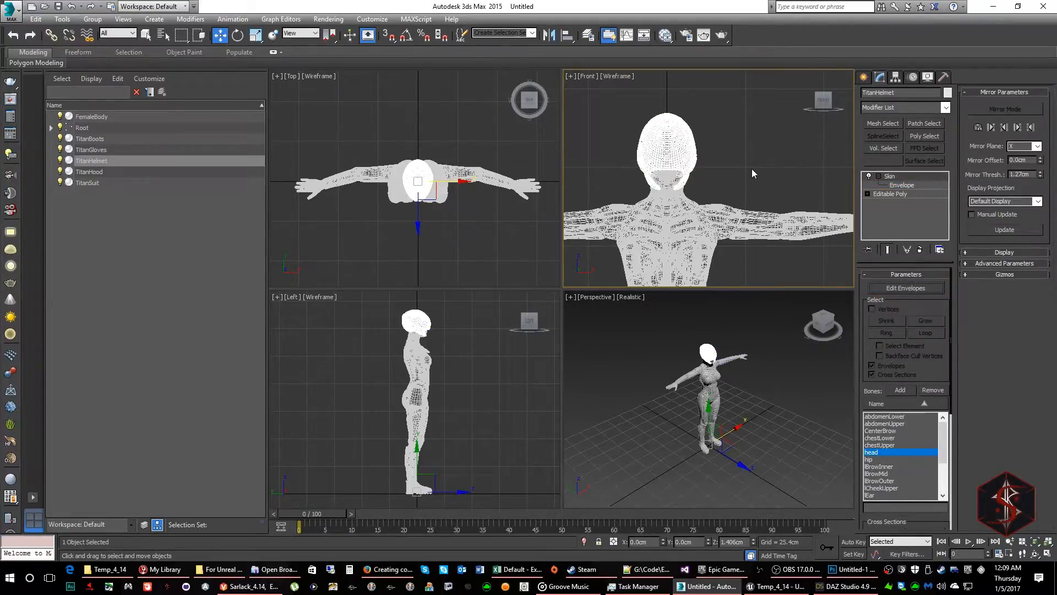
pyautogui.click(738, 171)
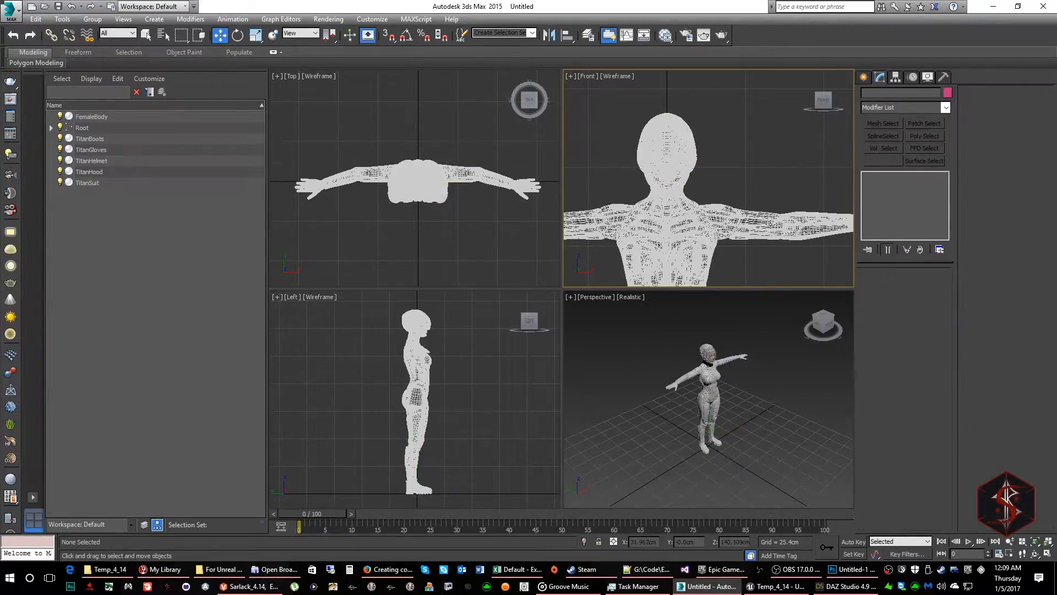
# - Retest the skinning by moving the Root bone about 27 cm along negative X, undo the move and deselect it
pyautogui.click(94, 130)
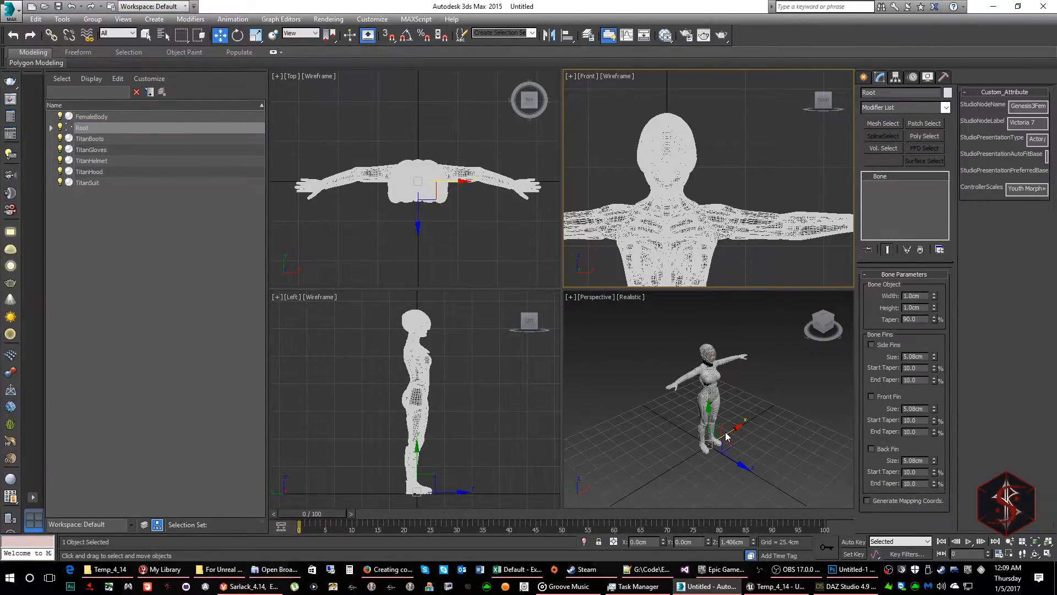
pyautogui.rightClick(772, 438)
pyautogui.moveTo(730, 435)
pyautogui.mouseDown()
pyautogui.moveTo(743, 439)
pyautogui.moveTo(718, 442)
pyautogui.mouseUp()
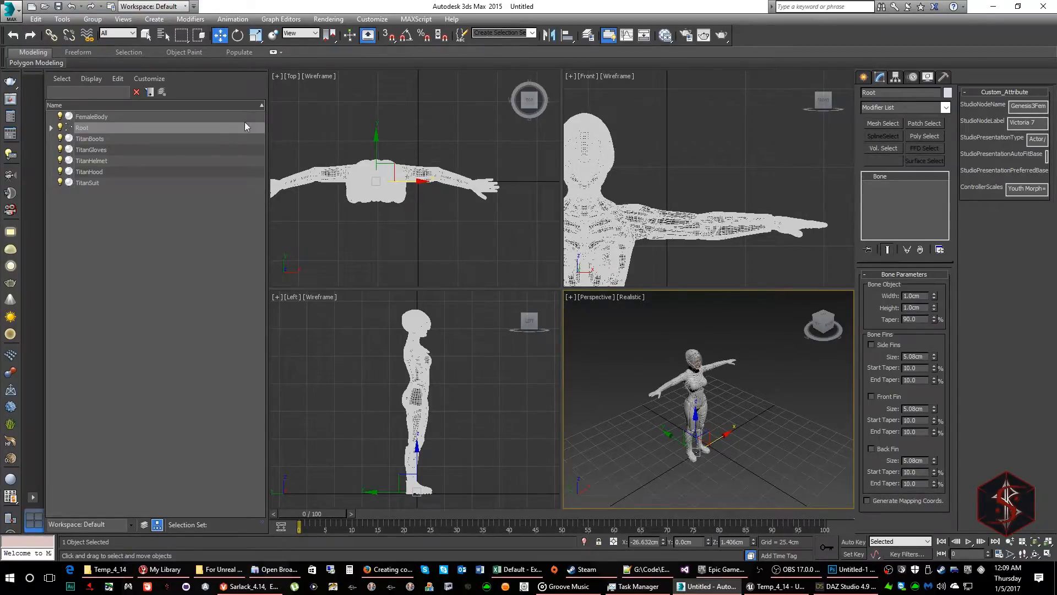
pyautogui.click(12, 35)
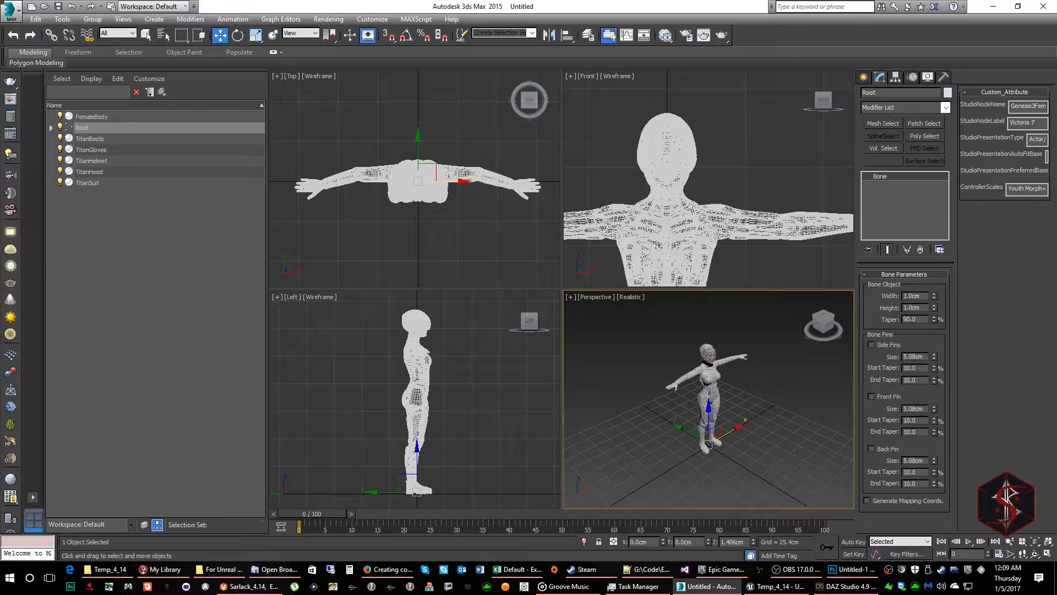
pyautogui.click(769, 269)
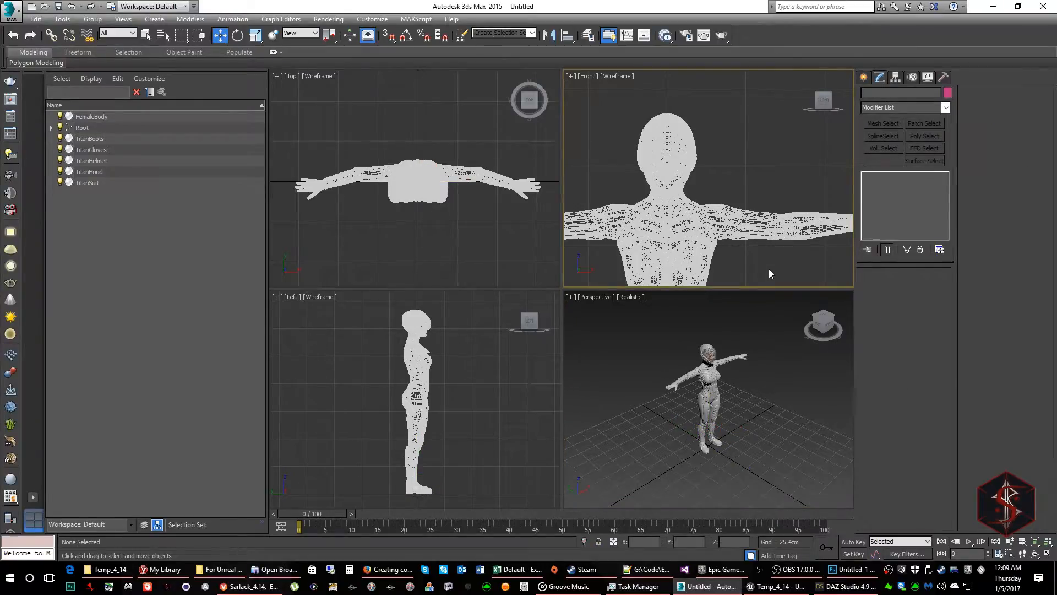
pyautogui.click(790, 378)
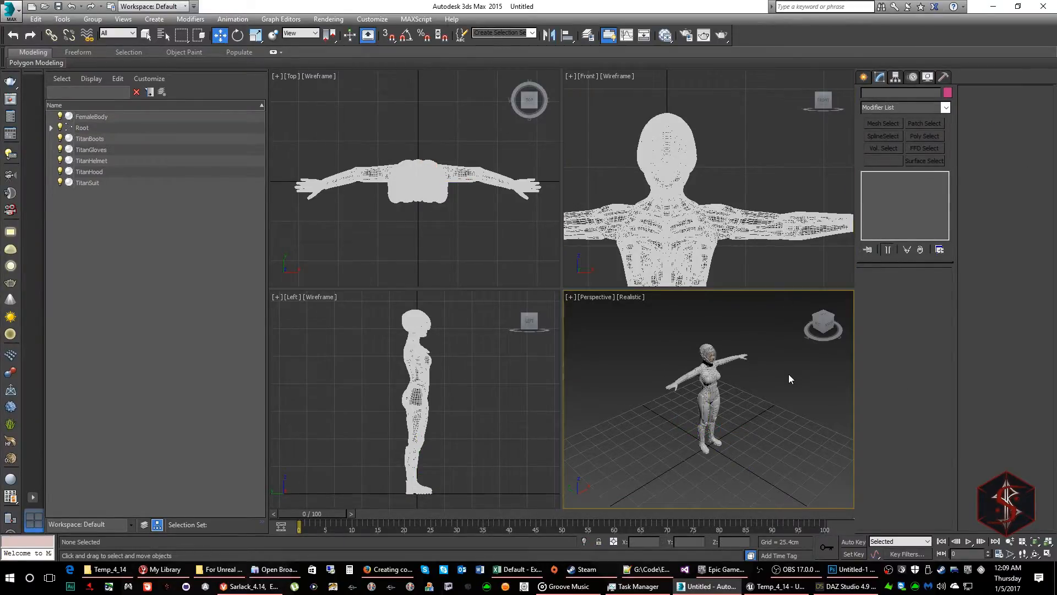
# - Fit the model in all viewports and save the scene as SpaceSuit_F_G3F in the 4.14 folder, replacing the existing file
pyautogui.click(1046, 547)
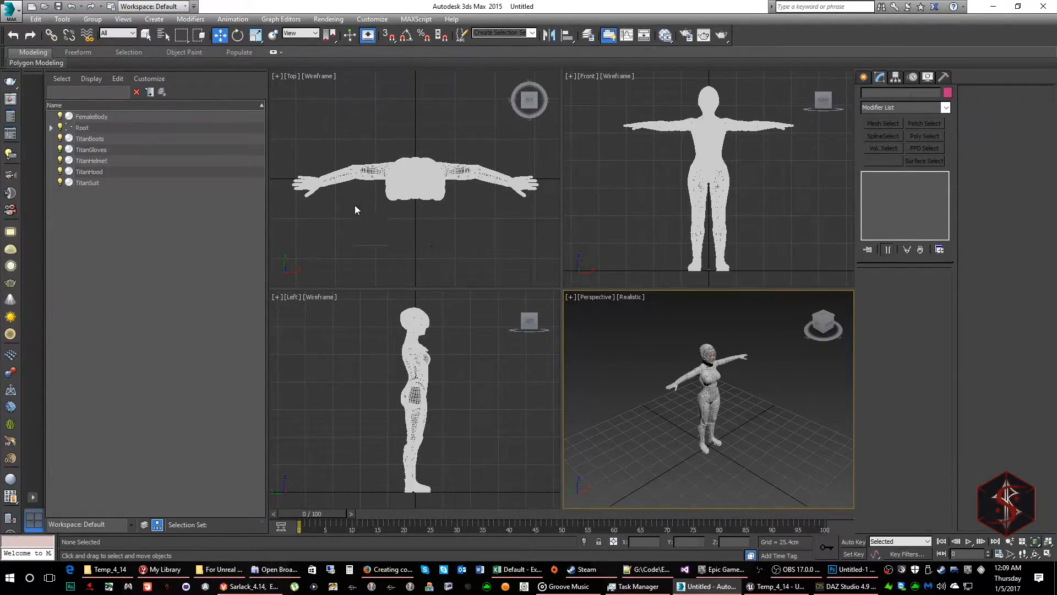
pyautogui.click(58, 7)
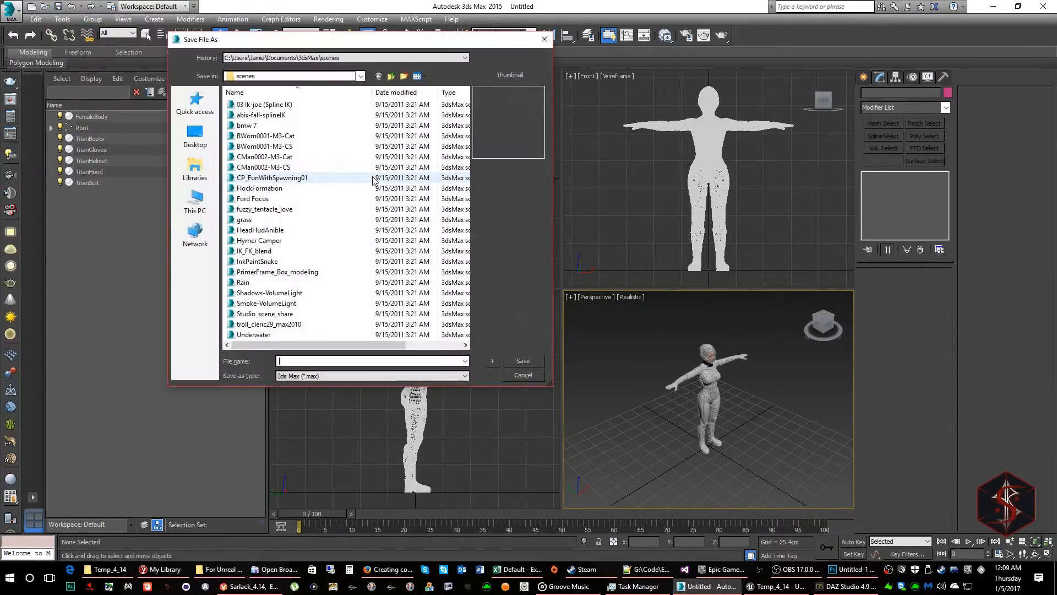
pyautogui.click(397, 58)
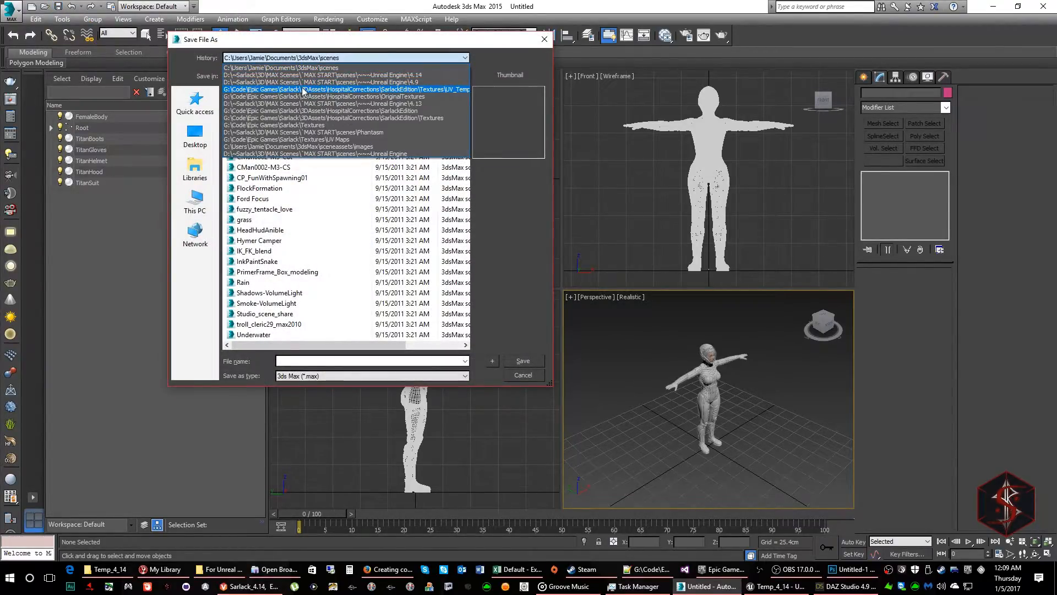
pyautogui.click(340, 76)
pyautogui.click(251, 125)
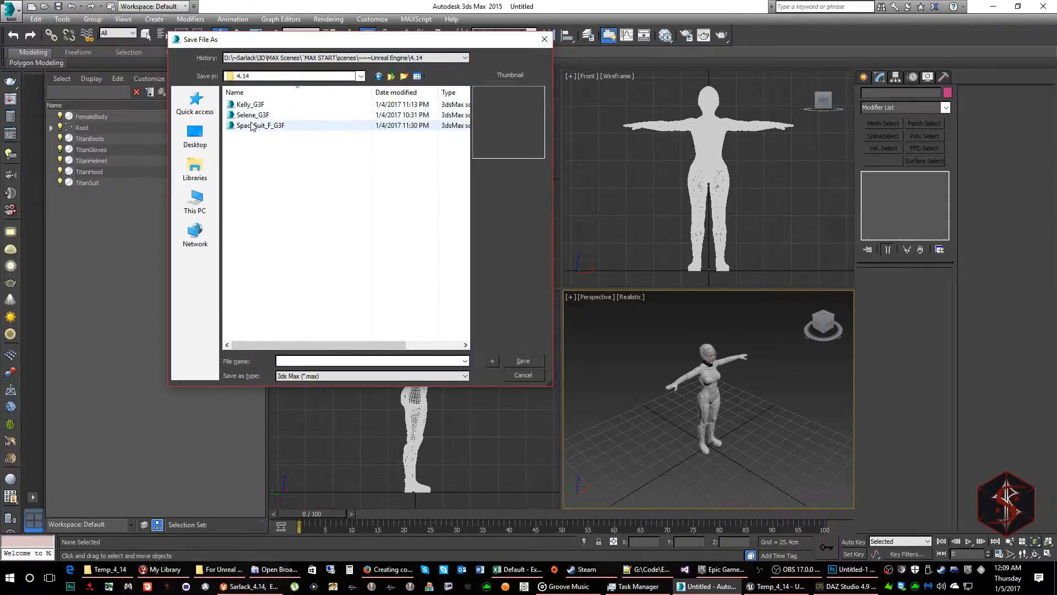
pyautogui.click(524, 361)
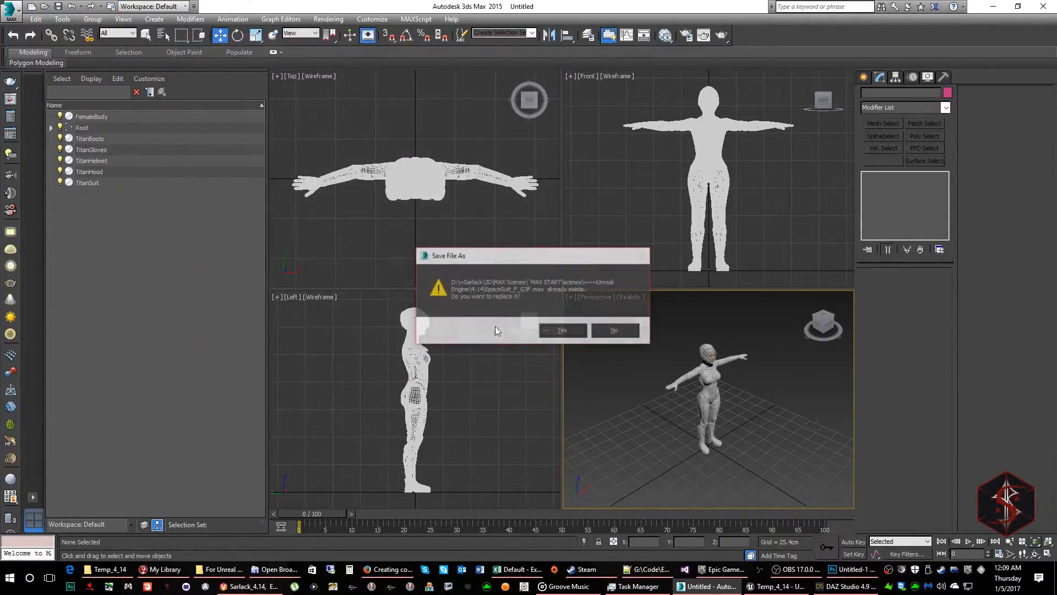
pyautogui.click(562, 331)
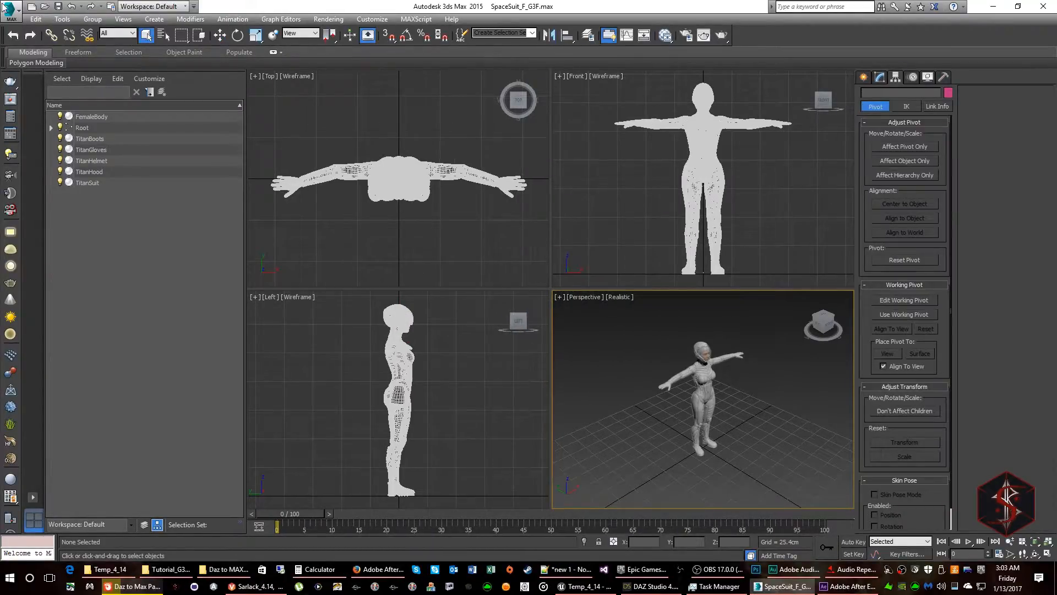
# - Reopen the saved SpaceSuit_F_G3F scene from the 4.14 folder
pyautogui.click(11, 8)
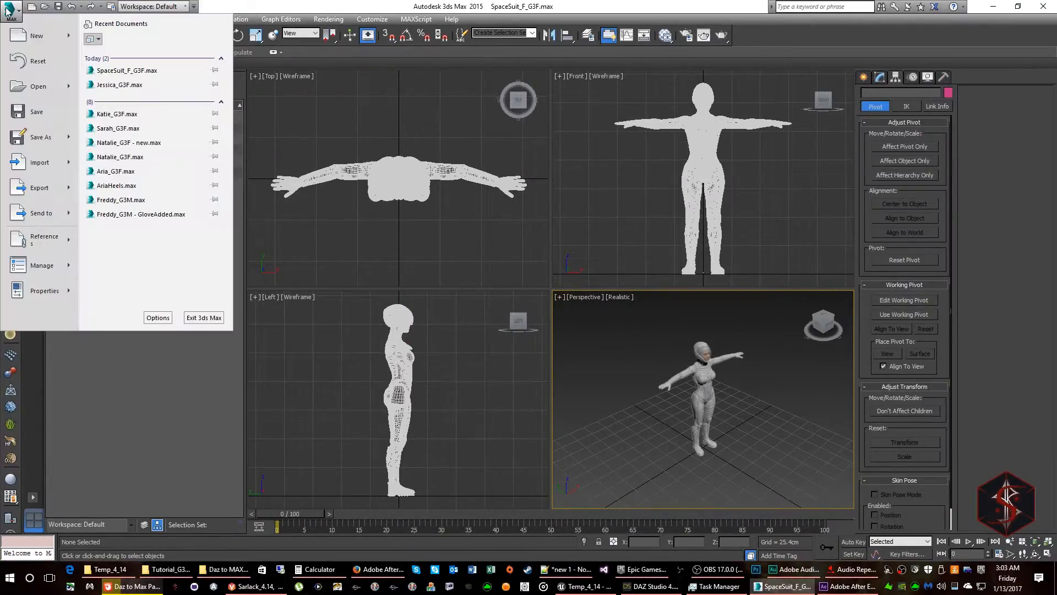
pyautogui.click(35, 85)
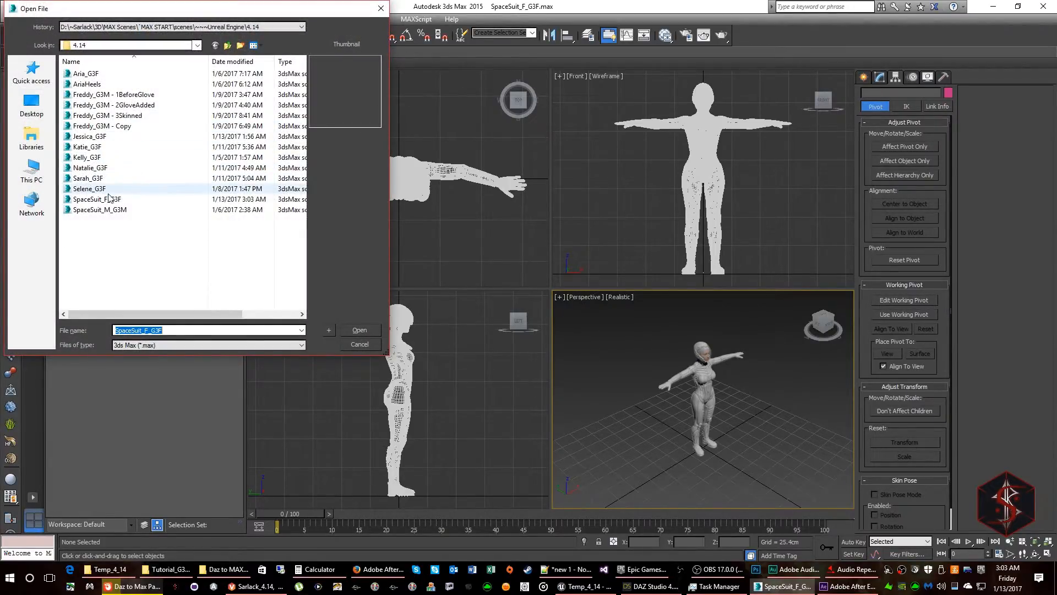
pyautogui.click(108, 202)
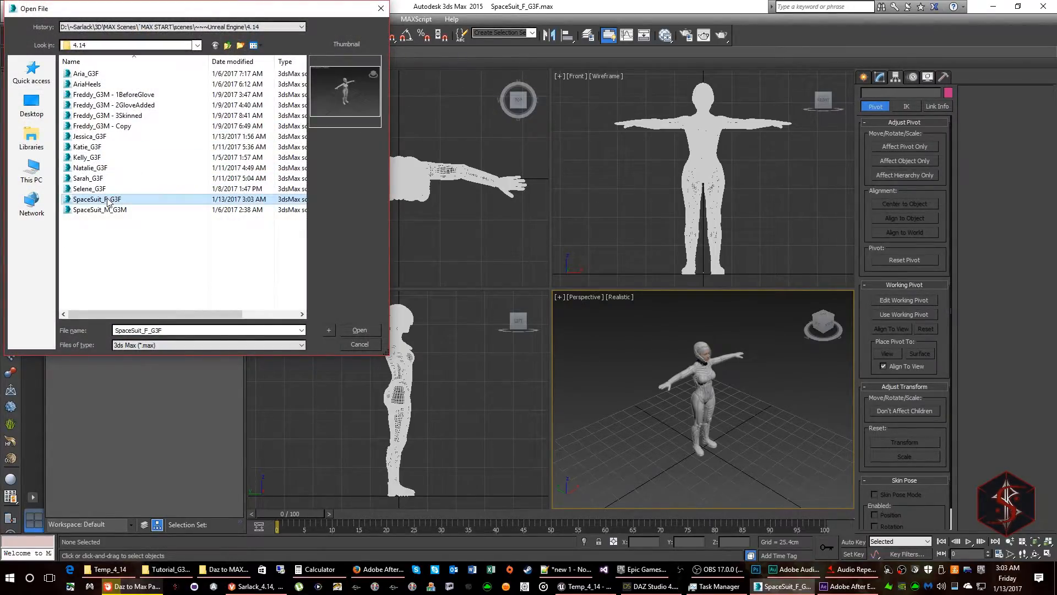
pyautogui.doubleClick(108, 202)
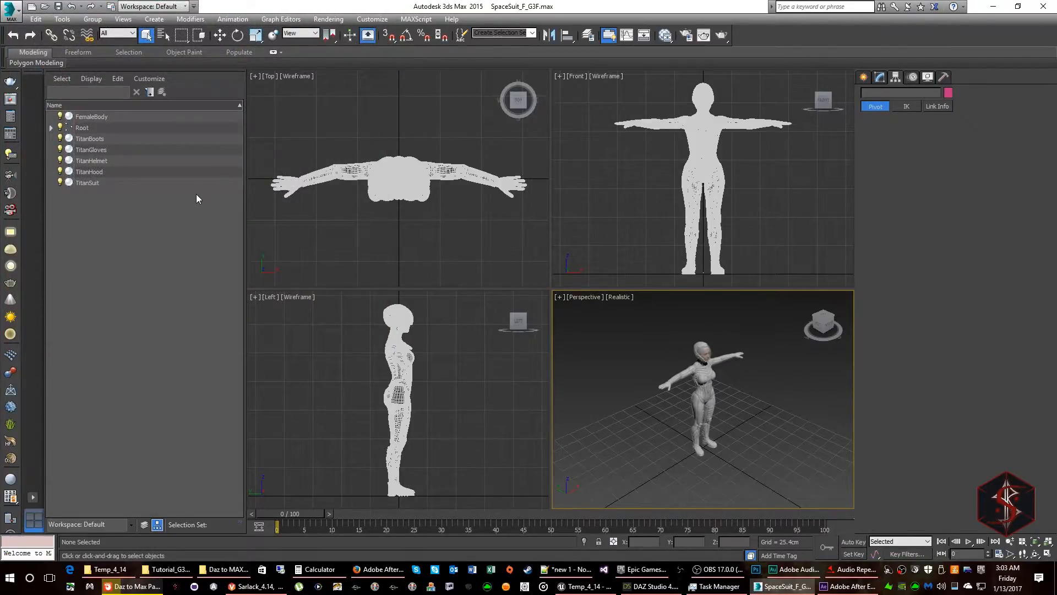
# - Select FemaleBody and inspect the Morpher modifier in its modifier stack
pyautogui.click(88, 117)
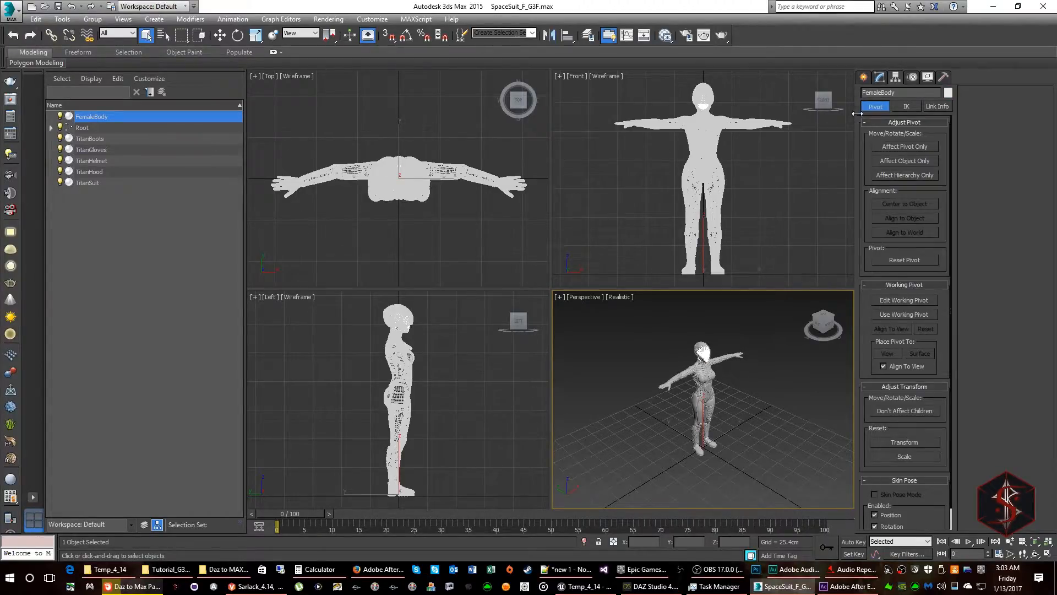
pyautogui.click(880, 78)
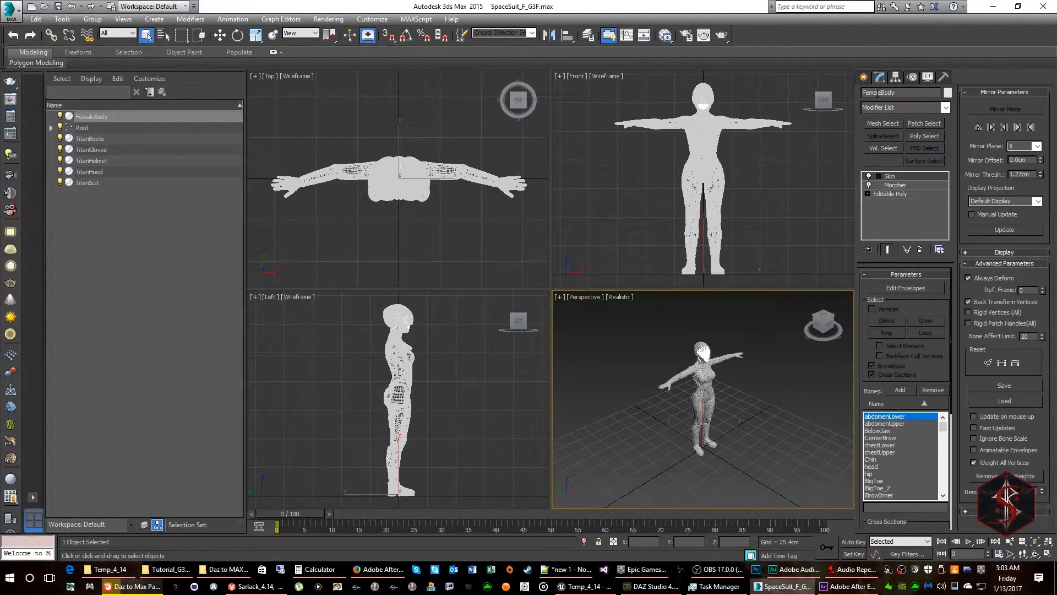
pyautogui.click(911, 187)
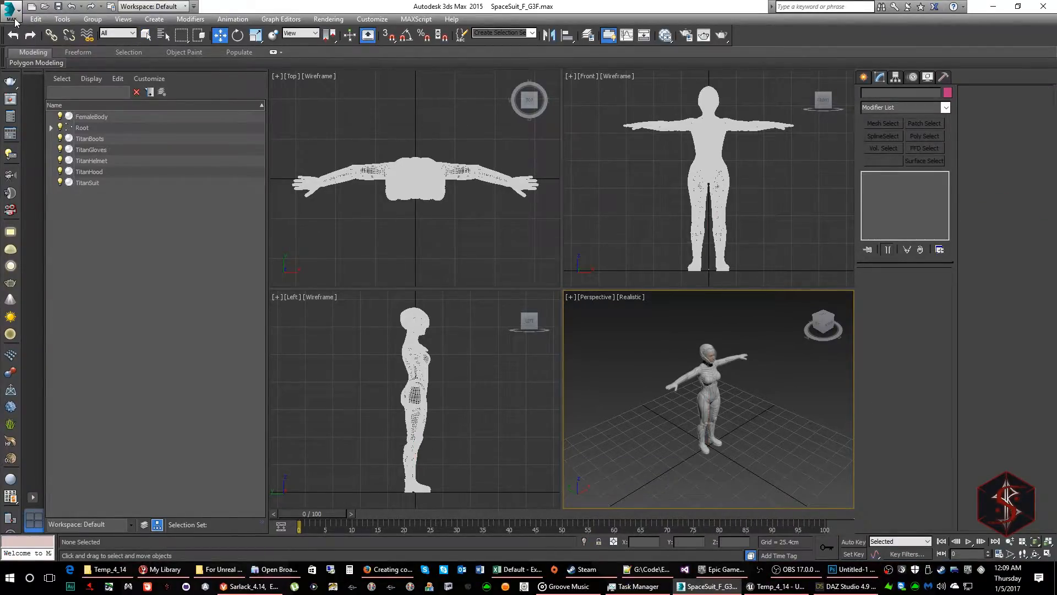
# - Export the whole scene as FBX over SpaceSuit_F in the For Unreal Engine 4.14 folder, with scene units converted to centimeters
pyautogui.click(13, 19)
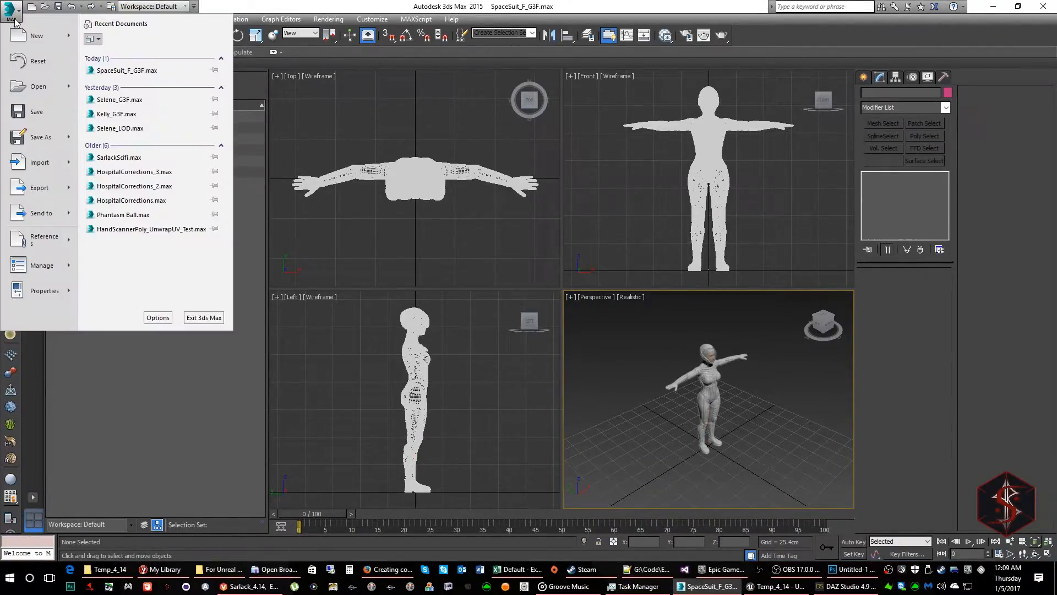
pyautogui.moveTo(39, 190)
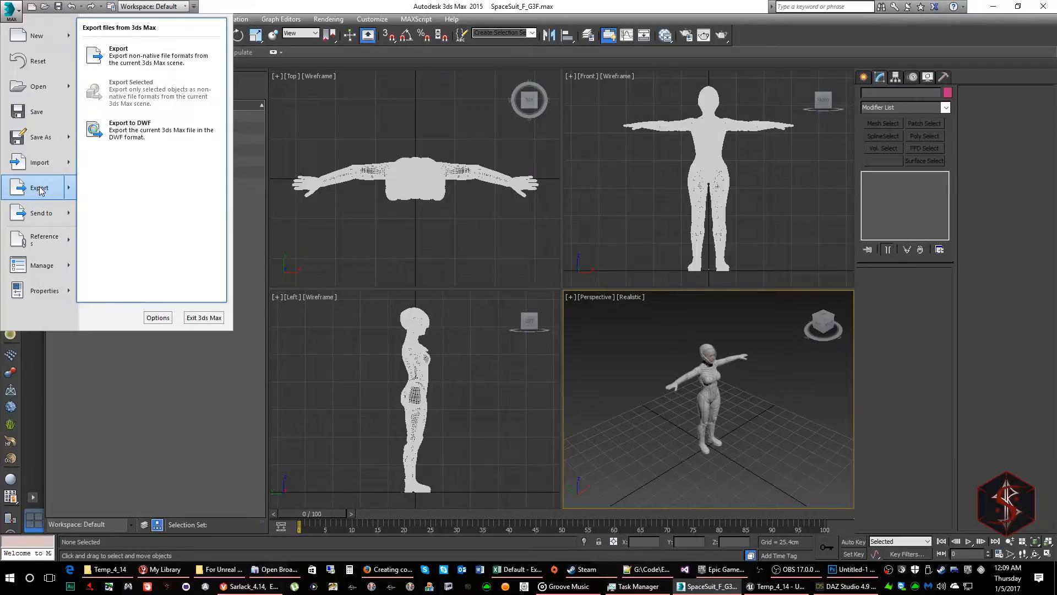
pyautogui.click(111, 52)
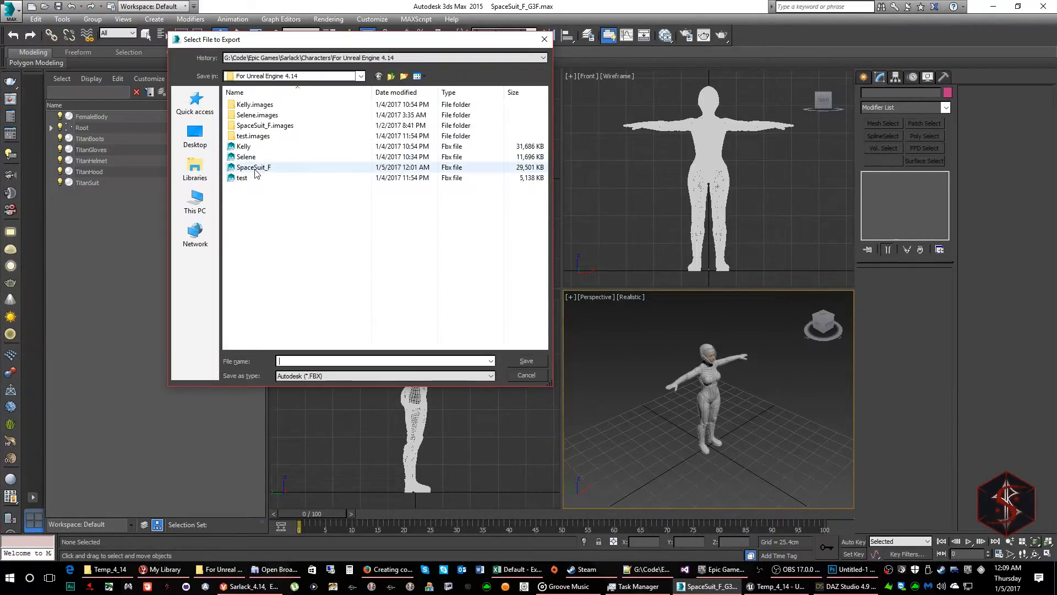
pyautogui.click(256, 170)
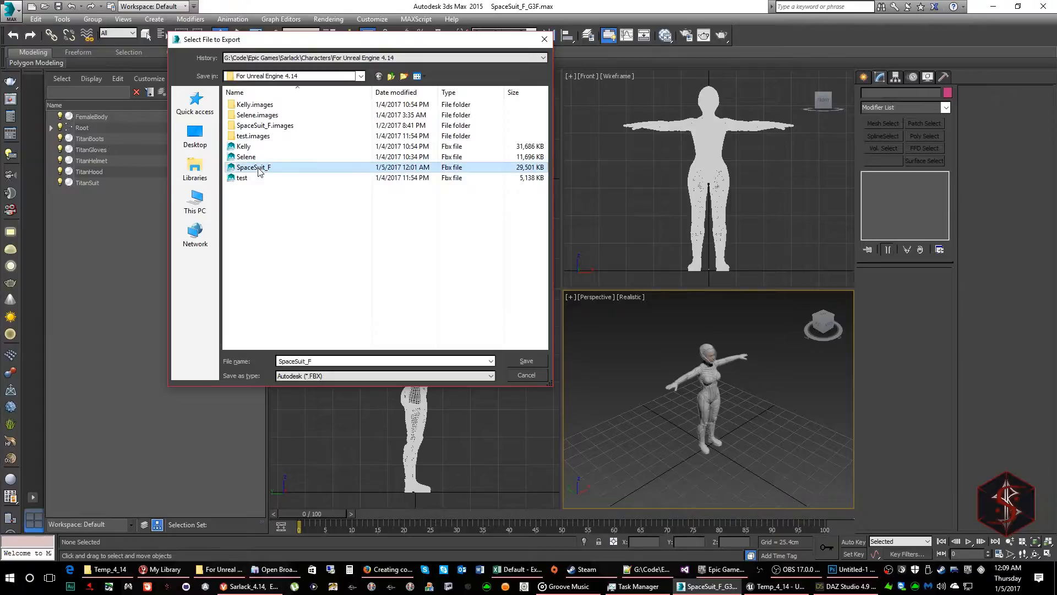
pyautogui.click(541, 363)
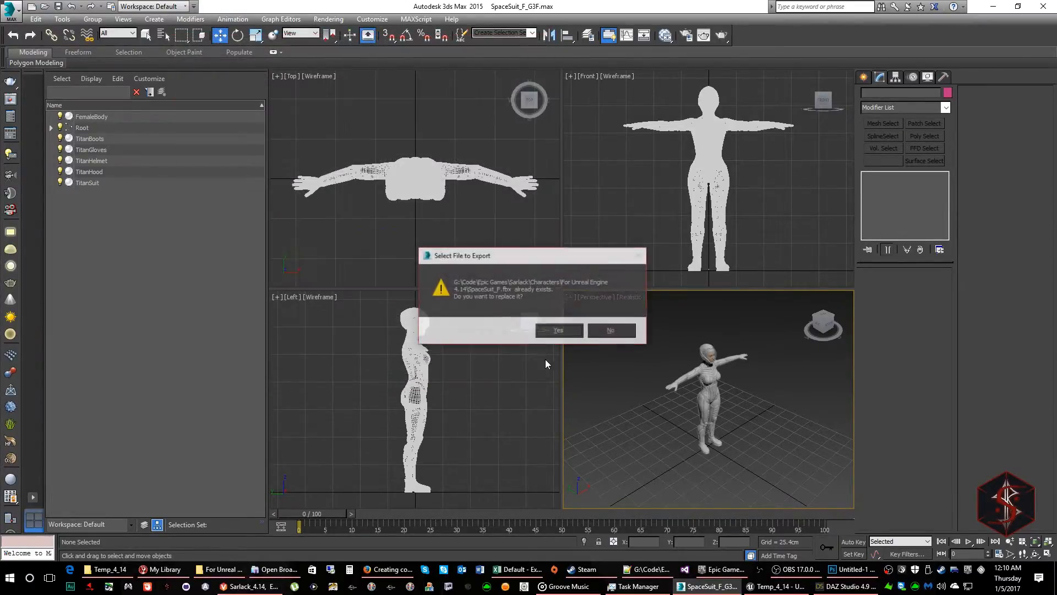
pyautogui.click(560, 332)
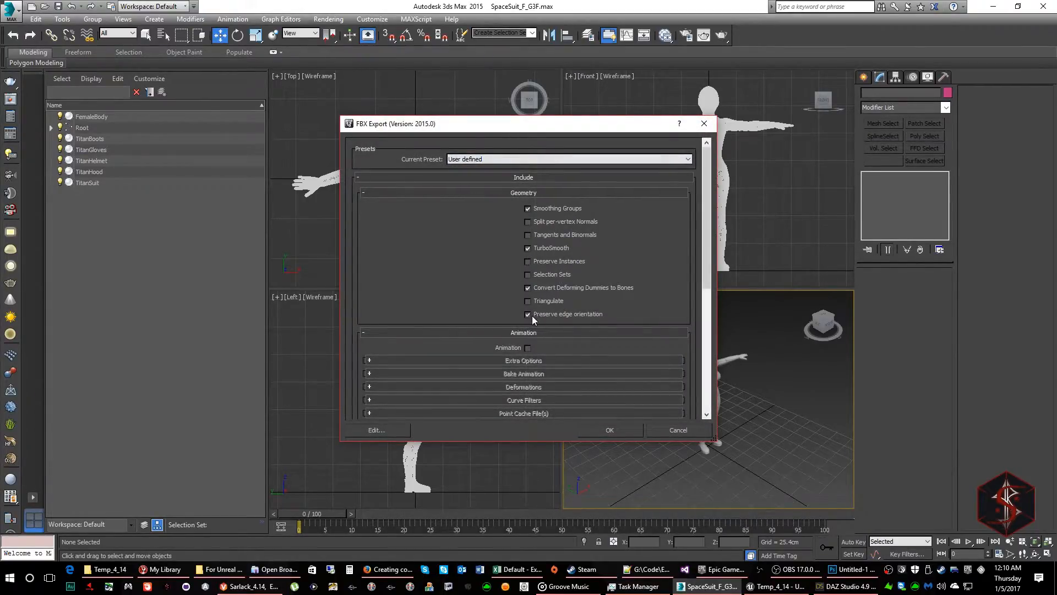
pyautogui.moveTo(707, 183); pyautogui.dragTo(699, 319)
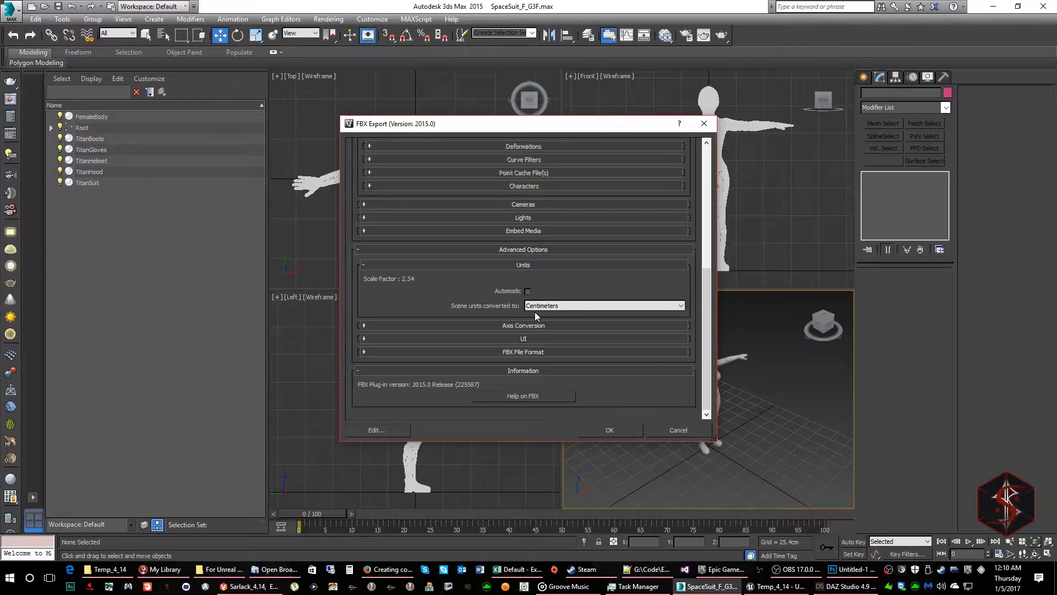
pyautogui.click(617, 432)
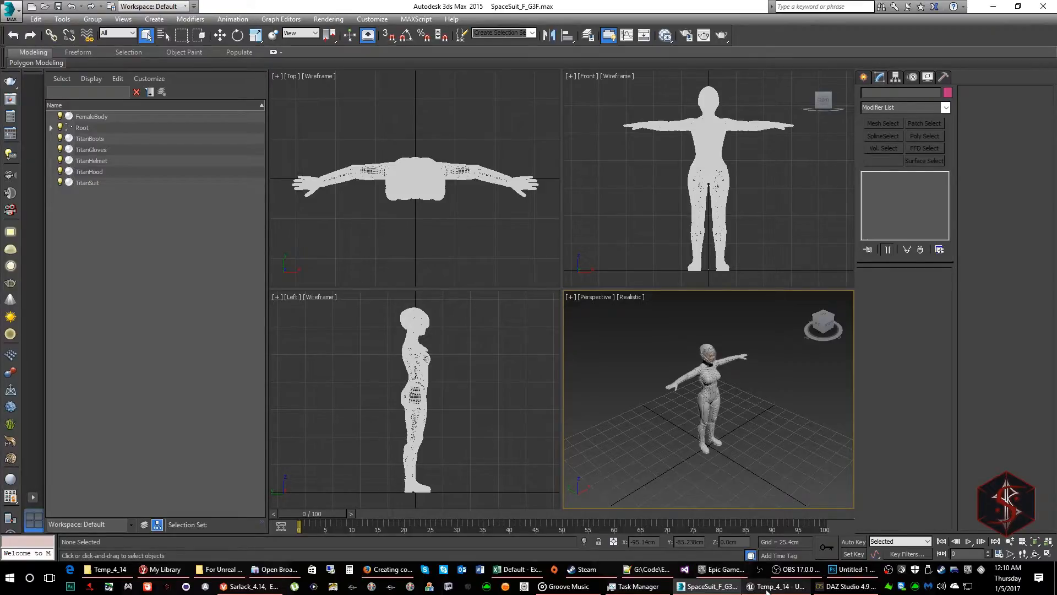
# - Switch to the Temp_4_14 project in Unreal Editor and open the Sarlack/Characters/Base content folder
pyautogui.moveTo(767, 592)
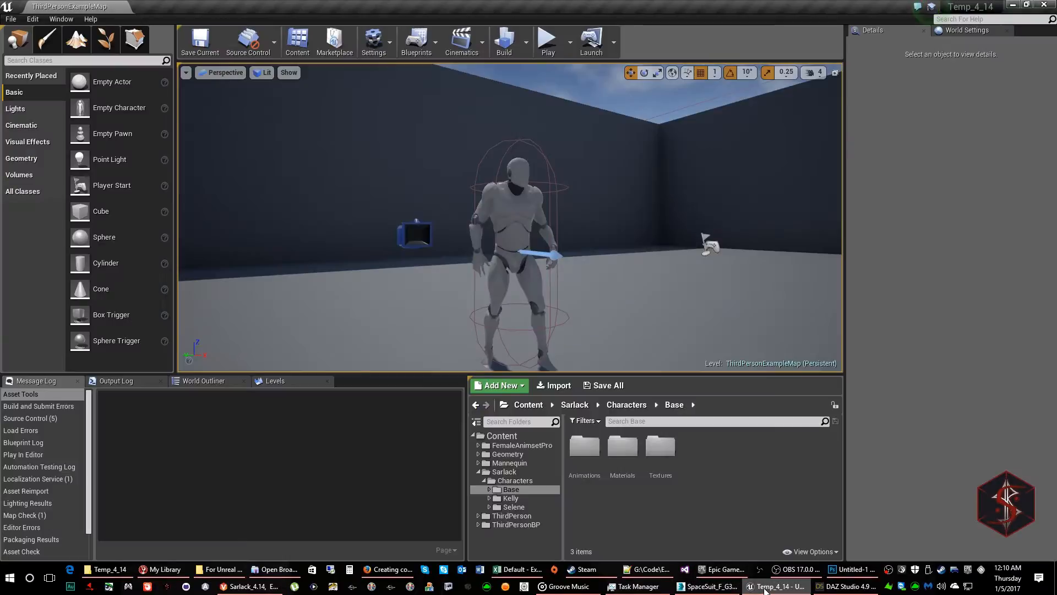
pyautogui.click(767, 588)
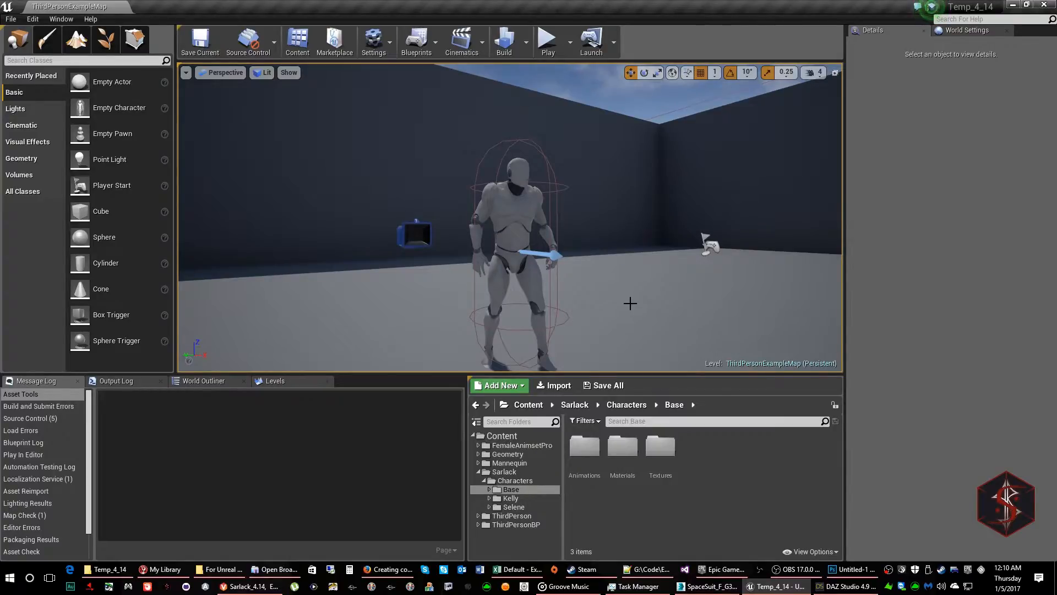
pyautogui.moveTo(631, 303); pyautogui.dragTo(540, 321, button='right')
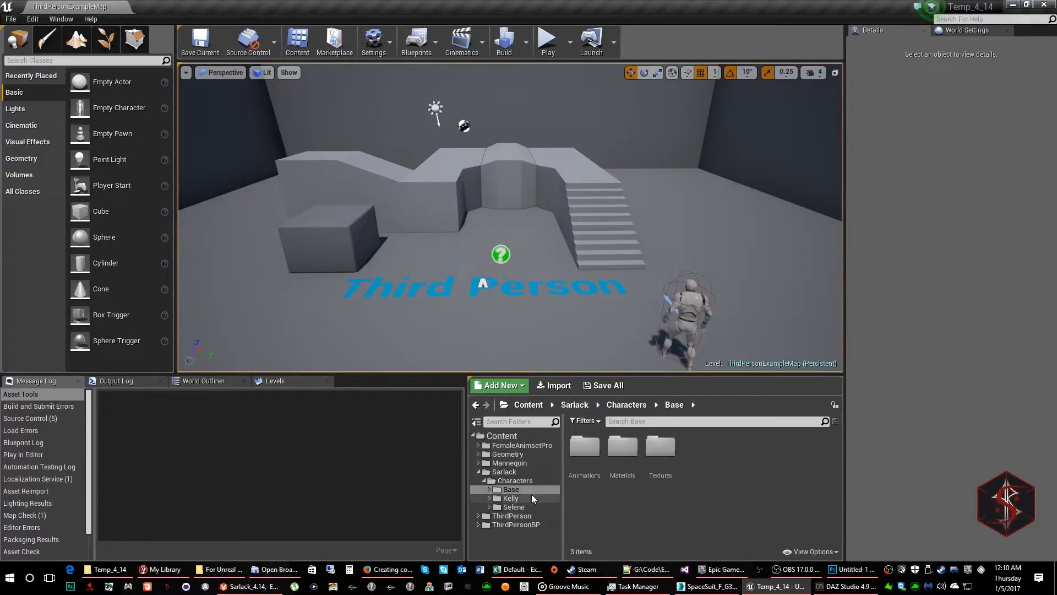
pyautogui.click(512, 472)
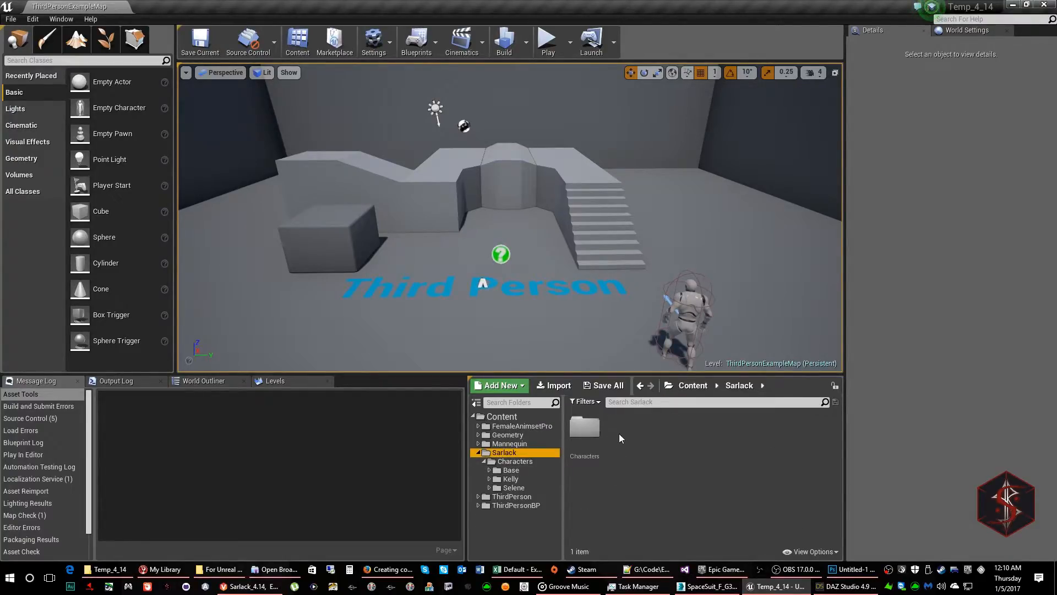
pyautogui.doubleClick(585, 428)
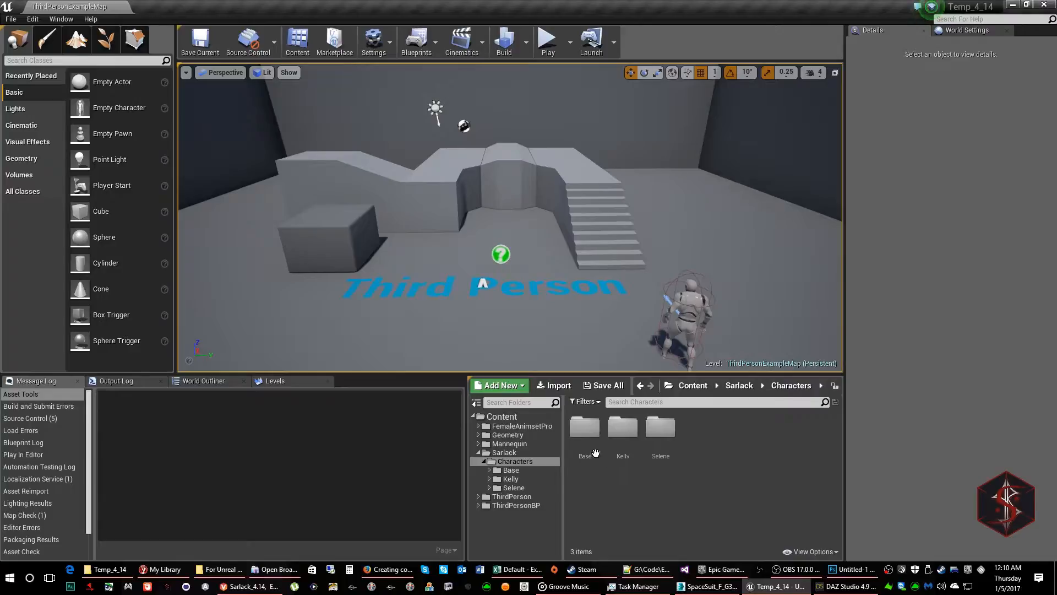
pyautogui.click(590, 439)
pyautogui.doubleClick(589, 439)
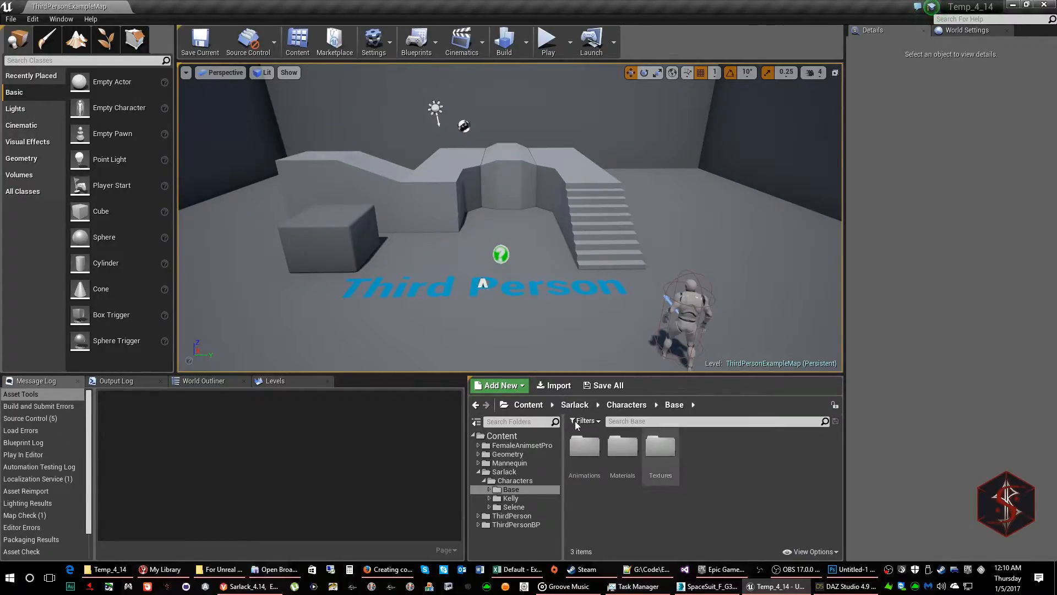
# - Import the SpaceSuit_F FBX into Base as a skeletal mesh with Create Physics Asset enabled, and save all the new content
pyautogui.click(559, 387)
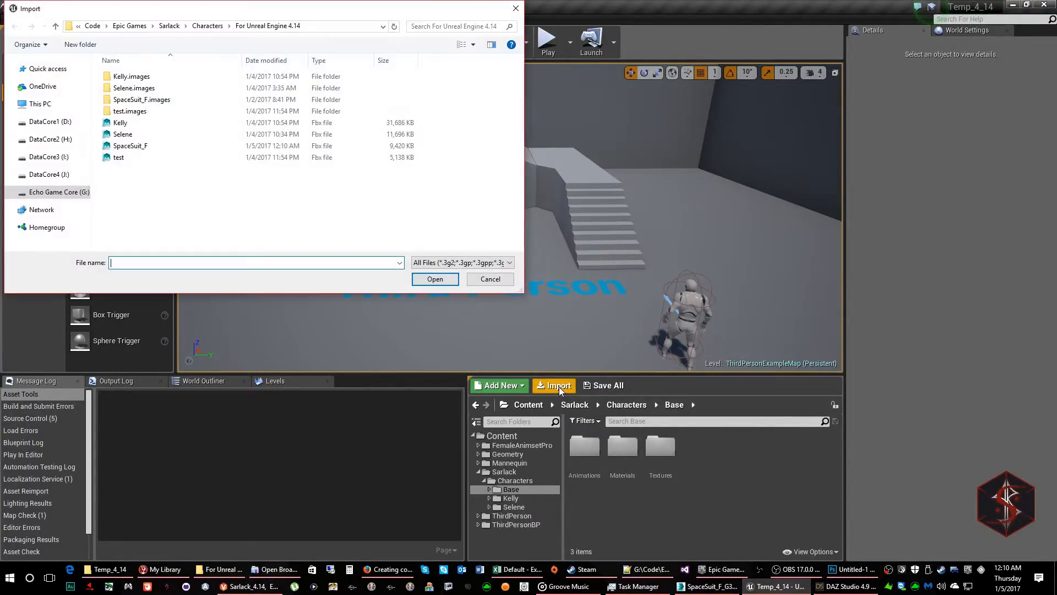
pyautogui.doubleClick(130, 146)
pyautogui.moveTo(502, 250); pyautogui.dragTo(508, 112)
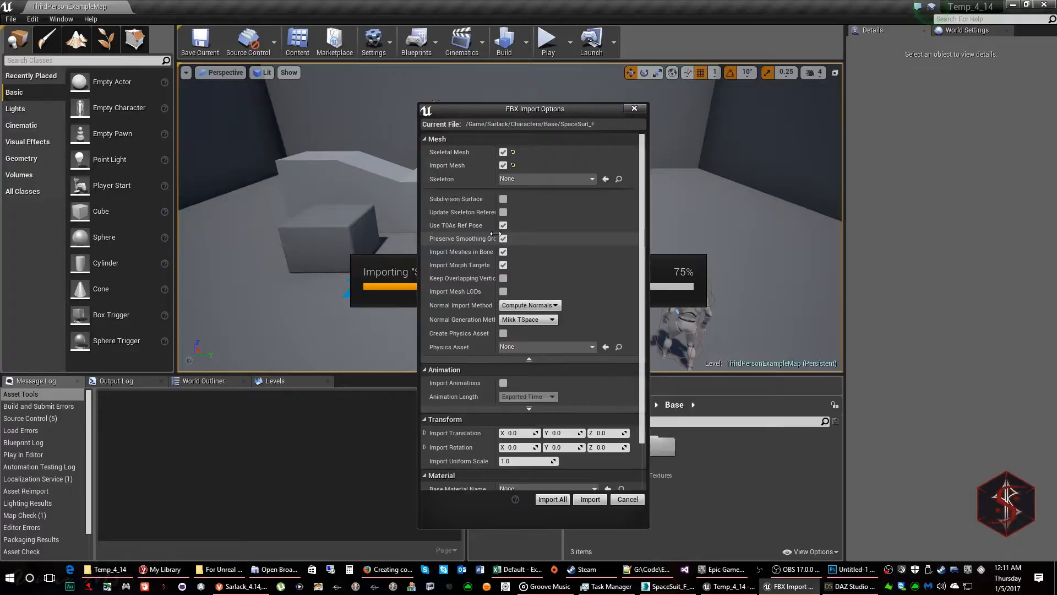
pyautogui.moveTo(496, 235); pyautogui.dragTo(529, 232)
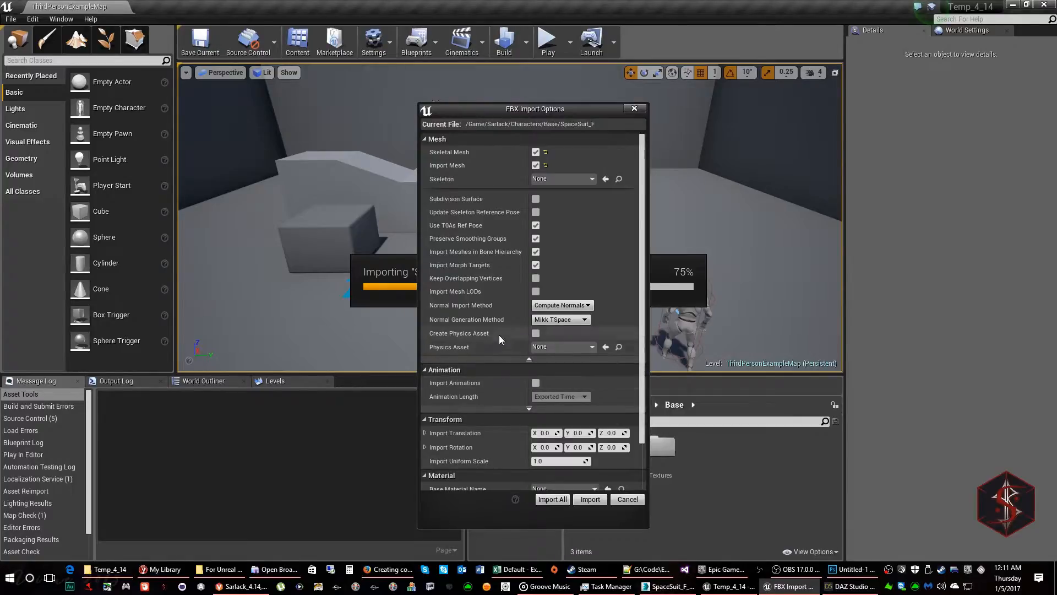
pyautogui.click(534, 333)
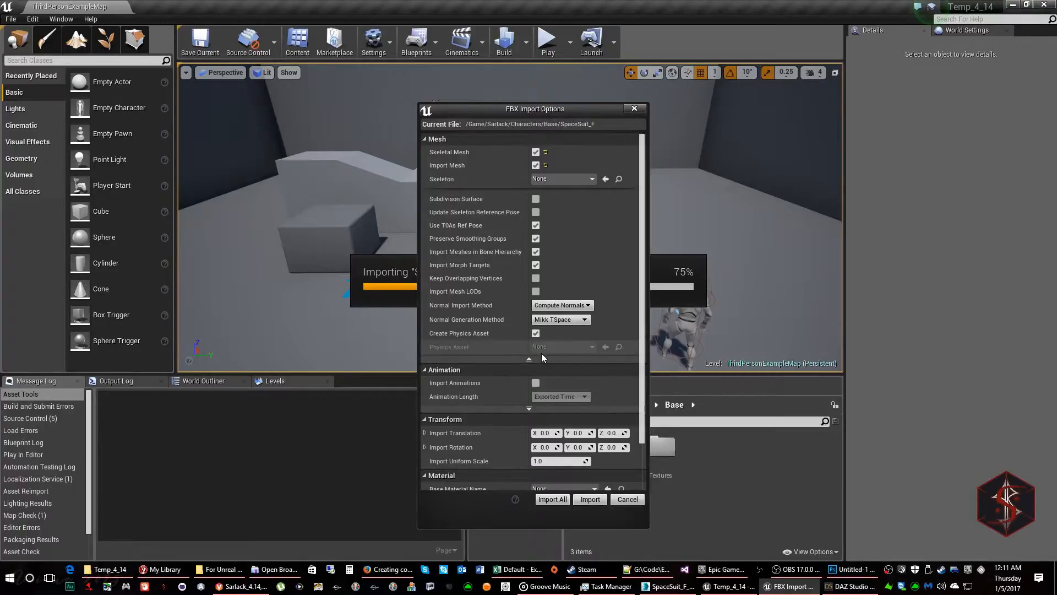
pyautogui.moveTo(643, 279); pyautogui.dragTo(663, 379)
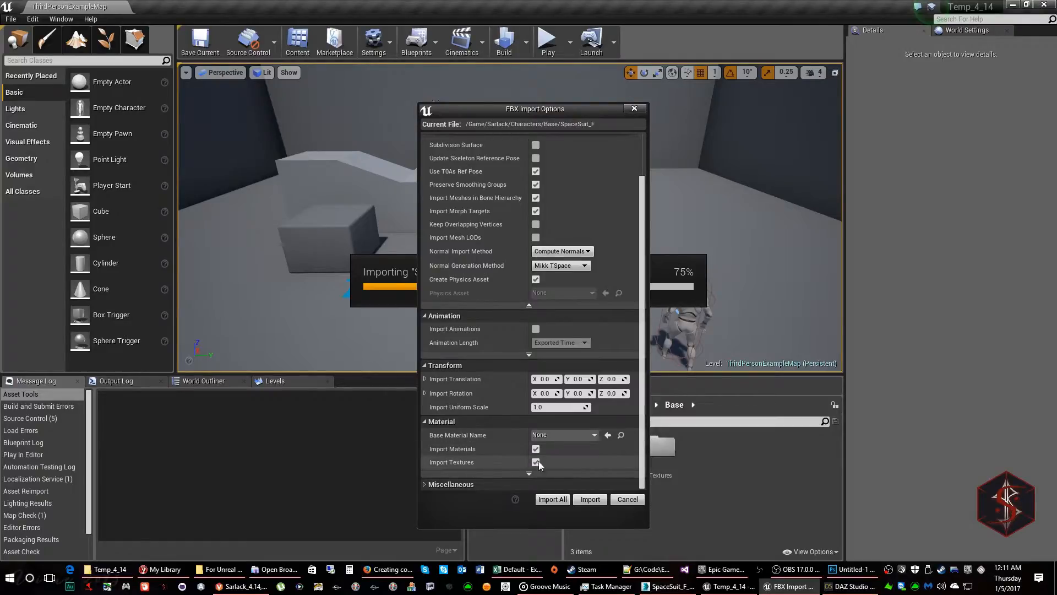
pyautogui.click(589, 499)
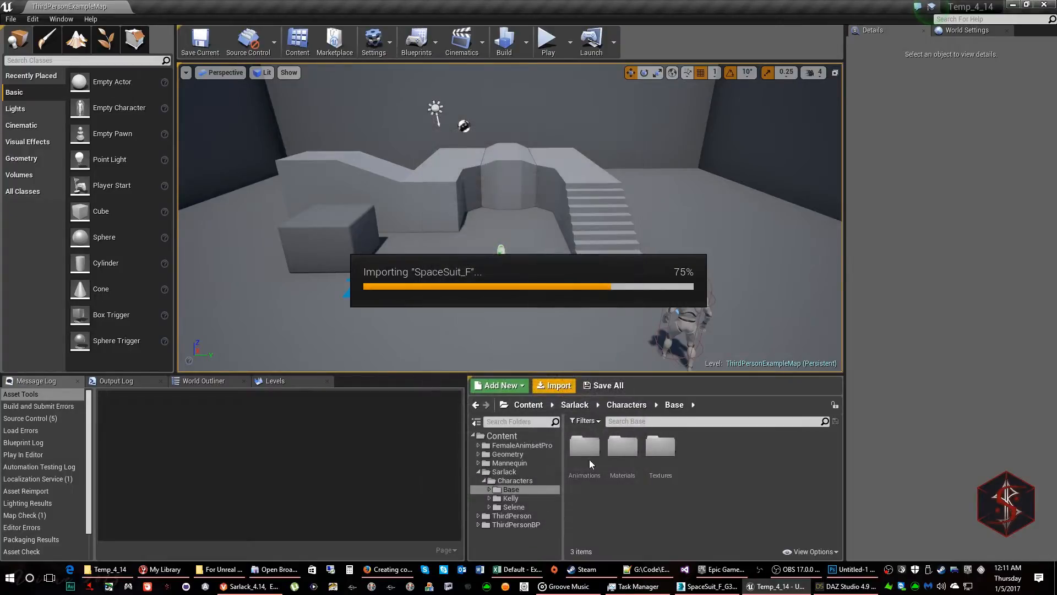
pyautogui.click(600, 384)
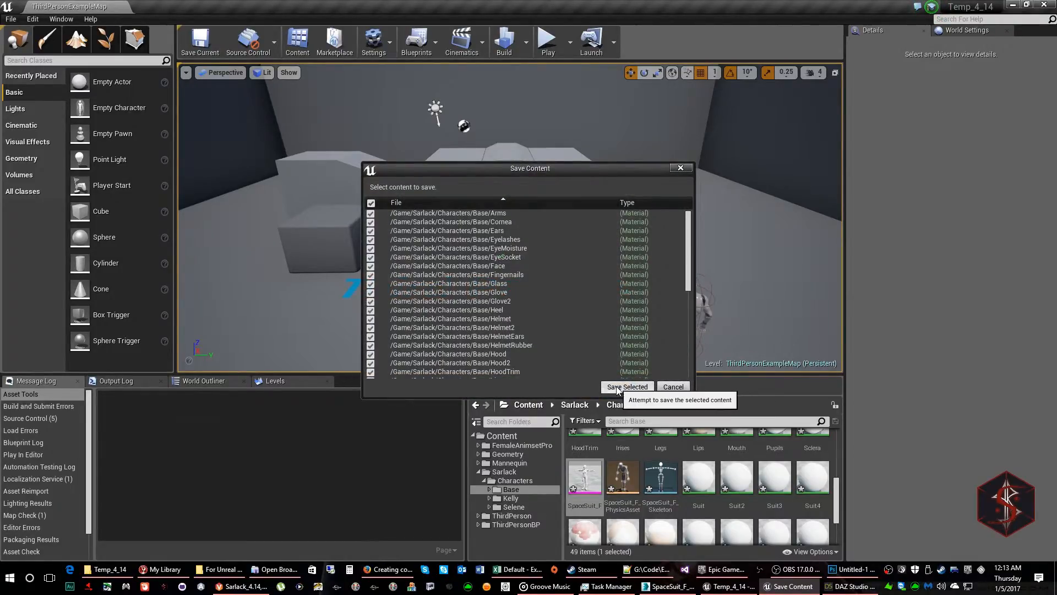
pyautogui.click(616, 387)
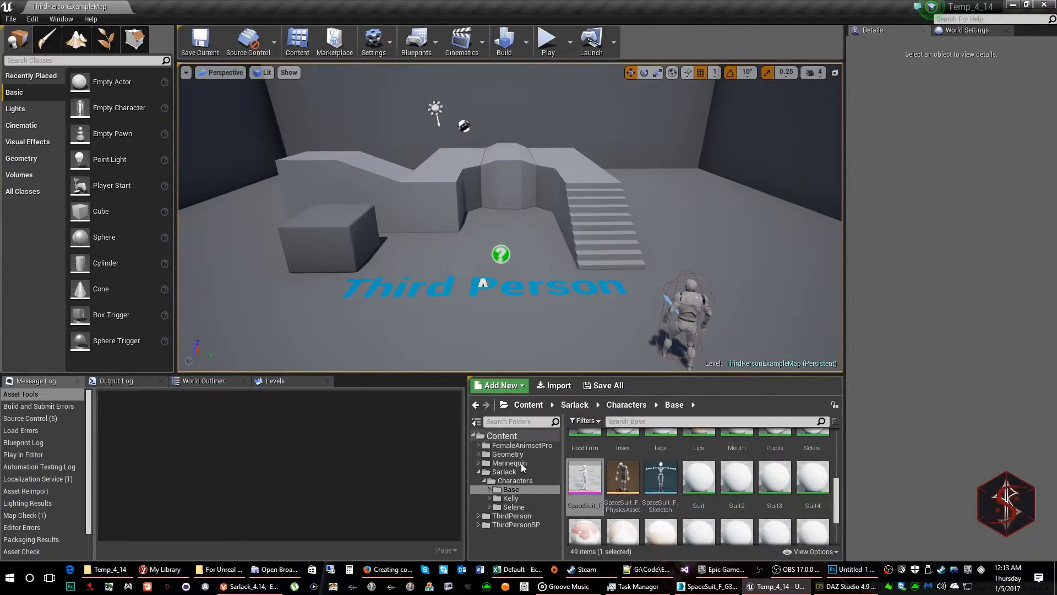
# - Open UE4_Mannequin_Skeleton from Mannequin/Character/Mesh and examine the base and advanced bone mappings of its Humanoid rig
pyautogui.click(478, 463)
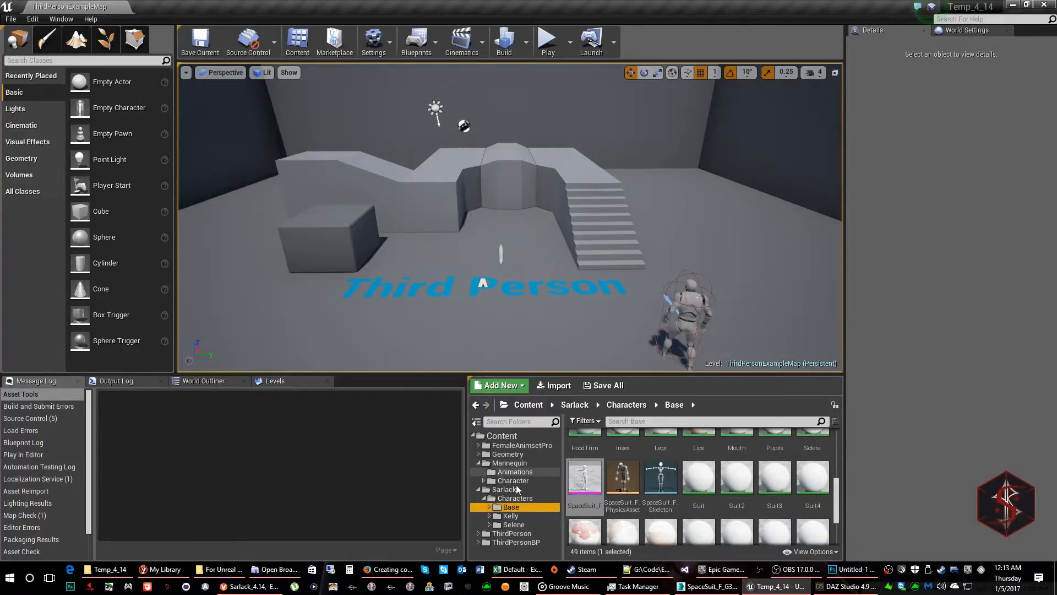
pyautogui.click(485, 481)
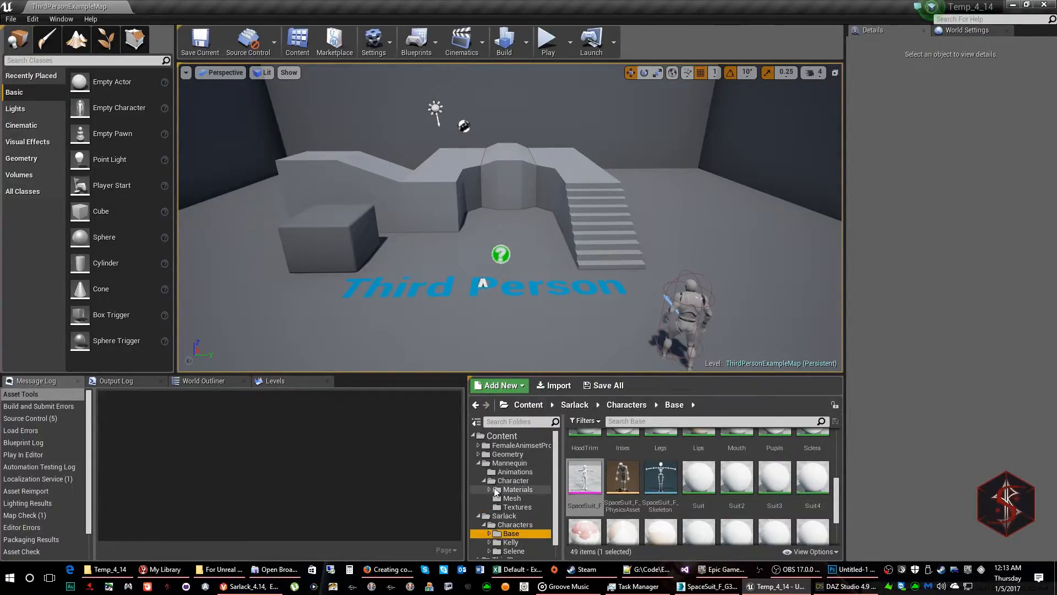
pyautogui.click(512, 498)
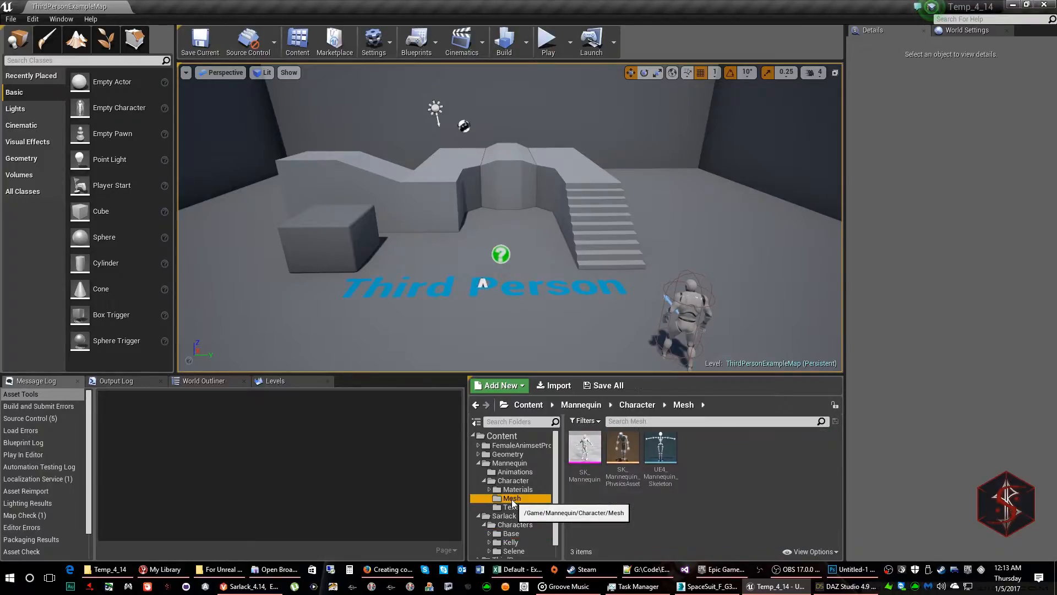
pyautogui.doubleClick(653, 460)
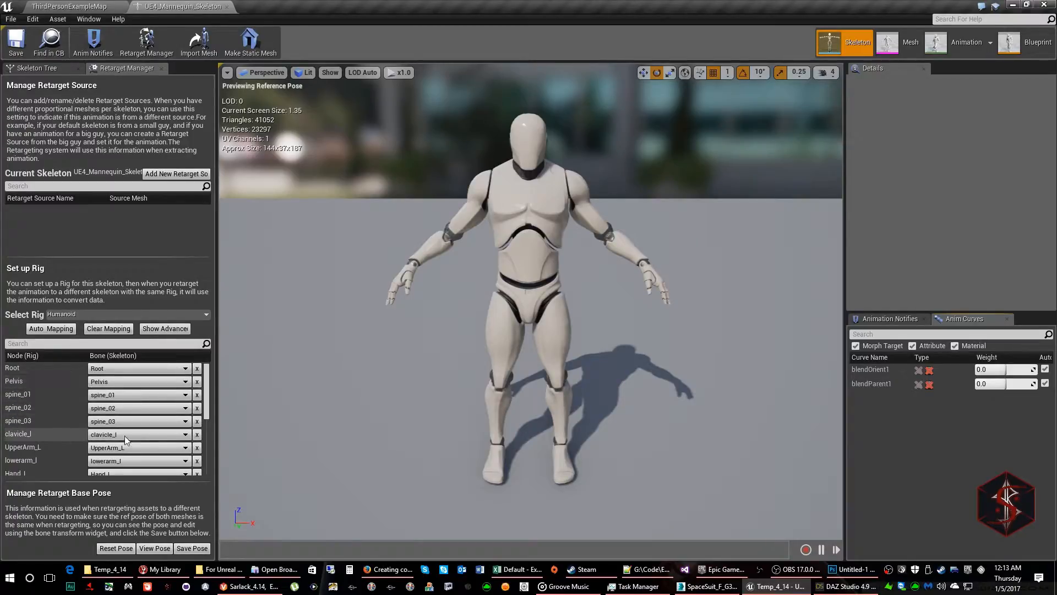
pyautogui.moveTo(209, 374); pyautogui.dragTo(210, 441)
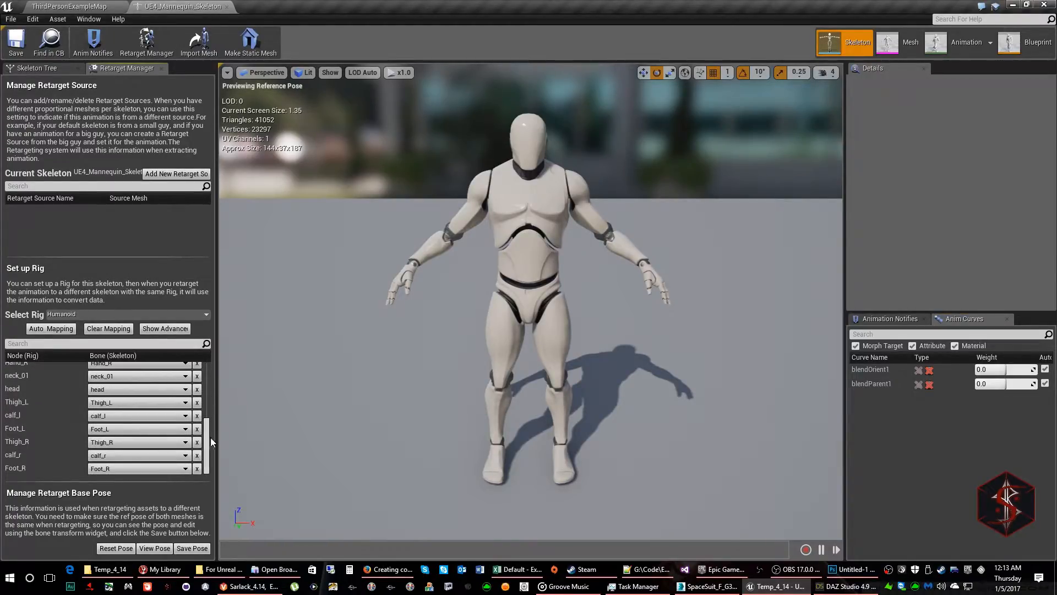
pyautogui.click(167, 332)
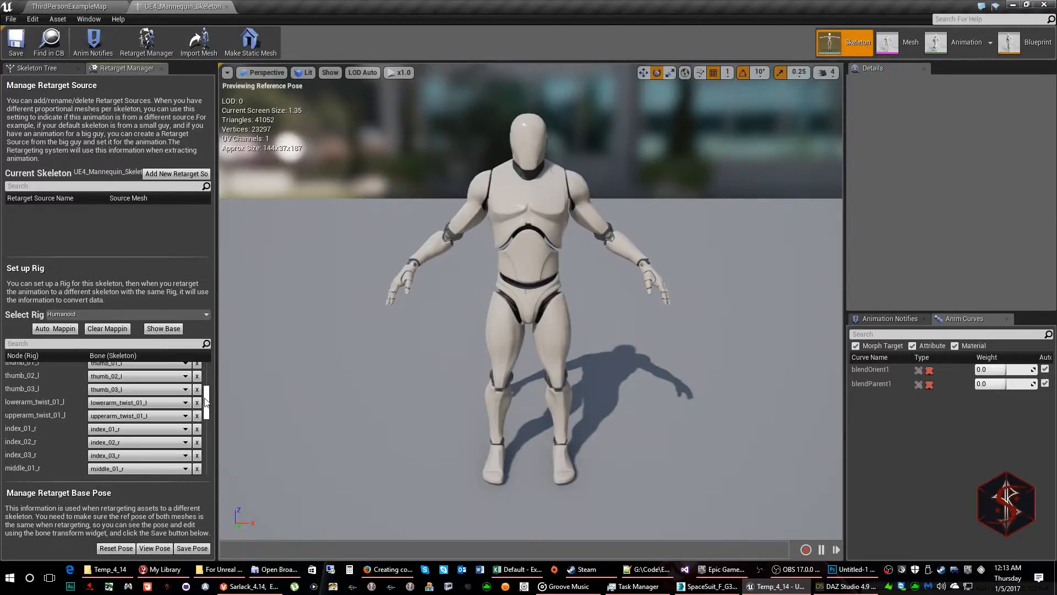
# - Review the remaining advanced bone mappings of the mannequin's Humanoid rig and display its retarget base pose
pyautogui.scroll(-2, 207, 391)
pyautogui.moveTo(208, 391)
pyautogui.mouseDown()
pyautogui.moveTo(209, 461)
pyautogui.moveTo(208, 372)
pyautogui.mouseUp()
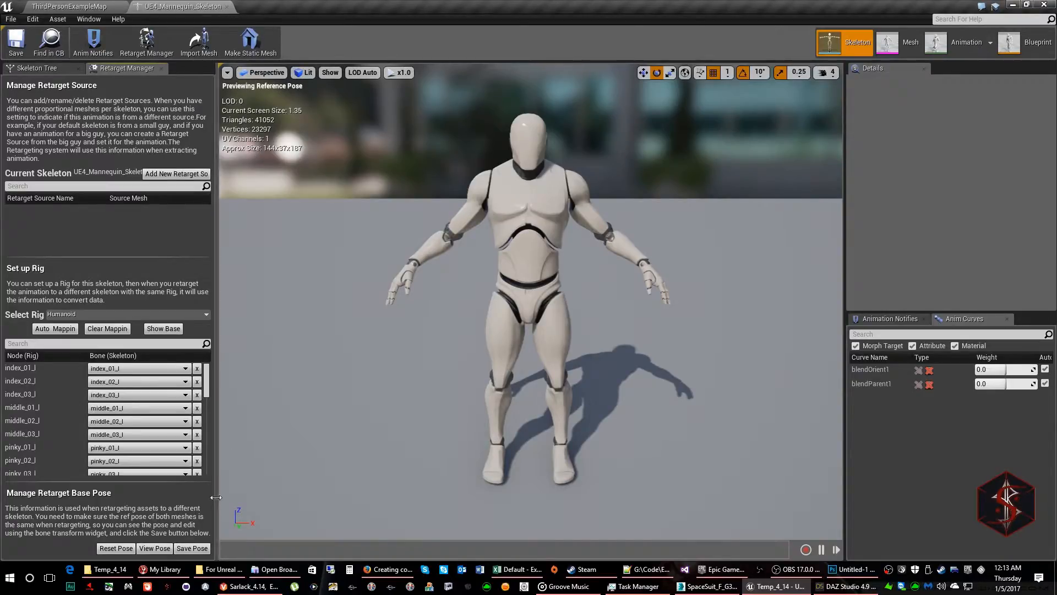
pyautogui.click(157, 548)
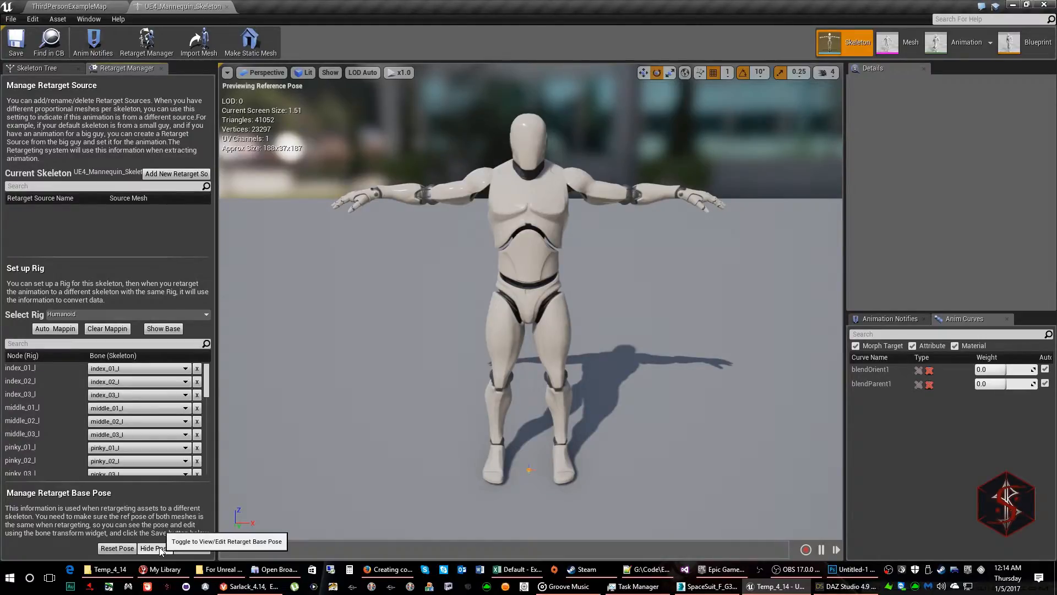
# - Open SpaceSuit_F_Skeleton from the Sarlack/Characters/Base content folder and view the character's reference pose
pyautogui.click(113, 6)
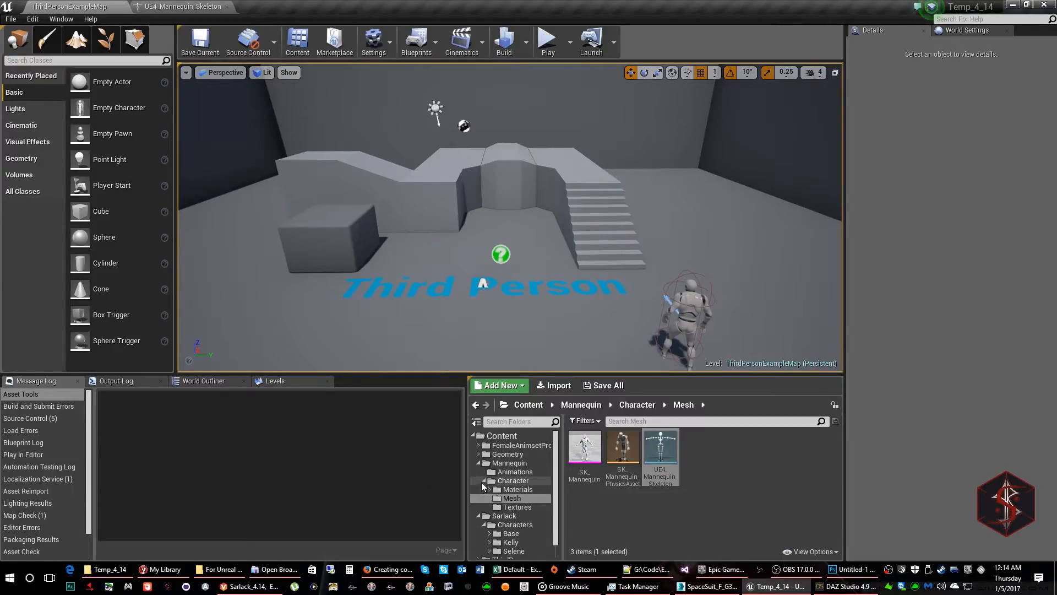
pyautogui.click(478, 464)
pyautogui.click(510, 489)
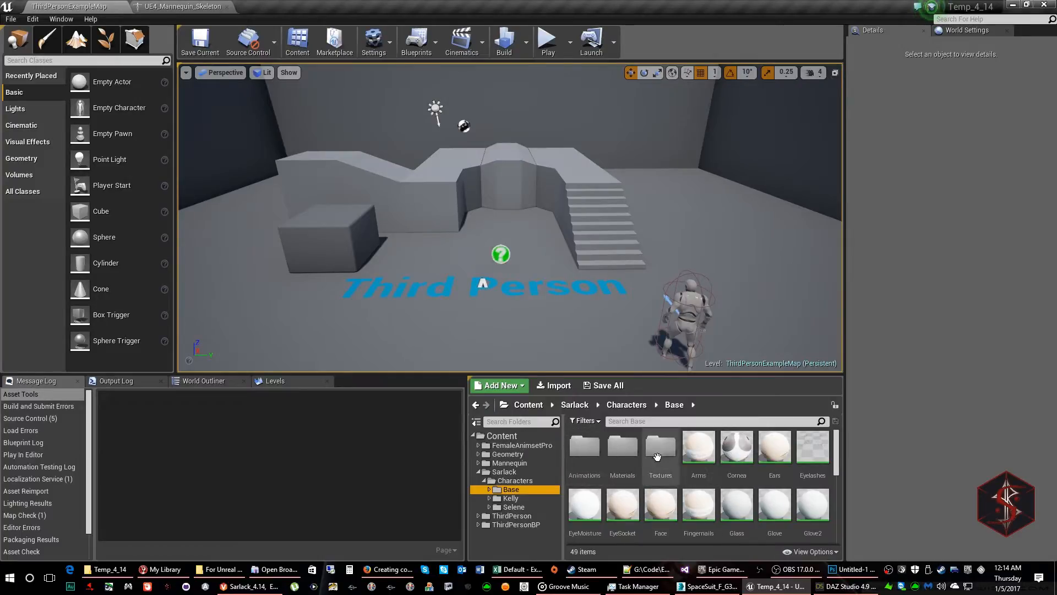
pyautogui.scroll(-3, 725, 484)
pyautogui.scroll(-1, 725, 485)
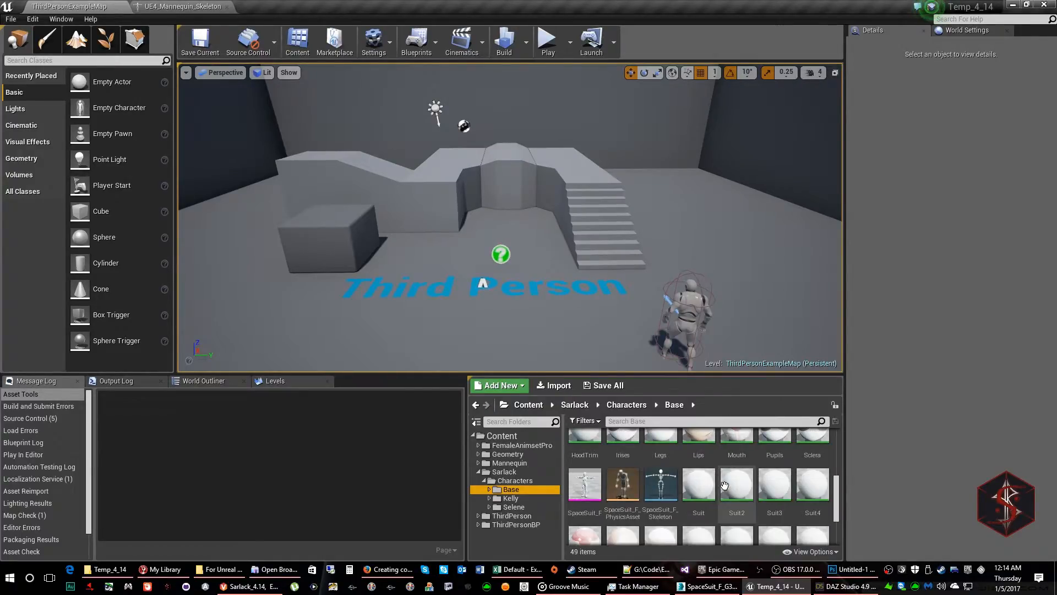
pyautogui.doubleClick(655, 485)
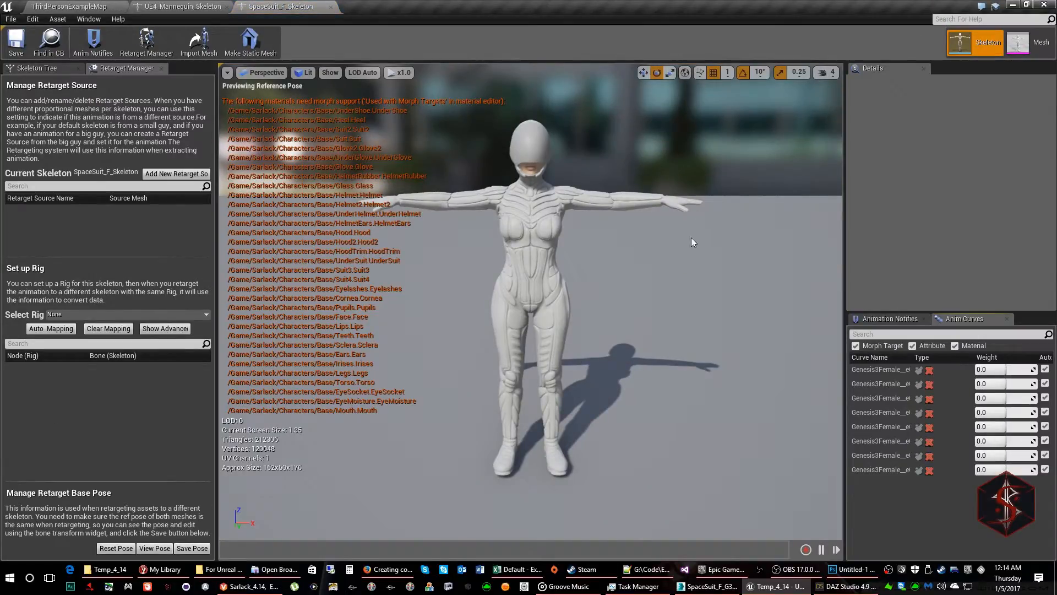
pyautogui.moveTo(632, 309); pyautogui.dragTo(567, 347, button='middle')
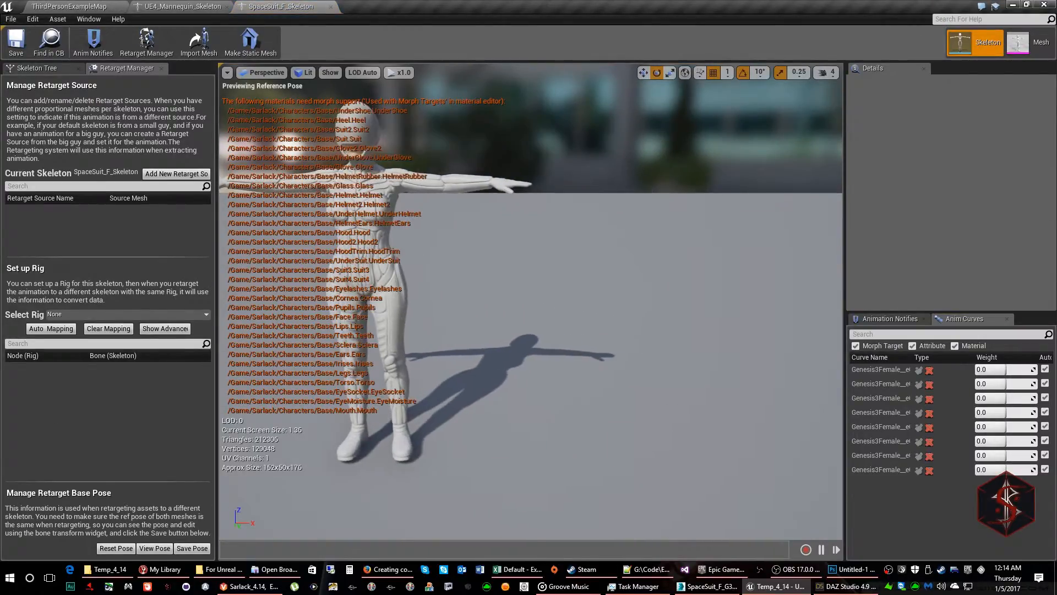
pyautogui.moveTo(671, 241); pyautogui.dragTo(667, 212, button='right')
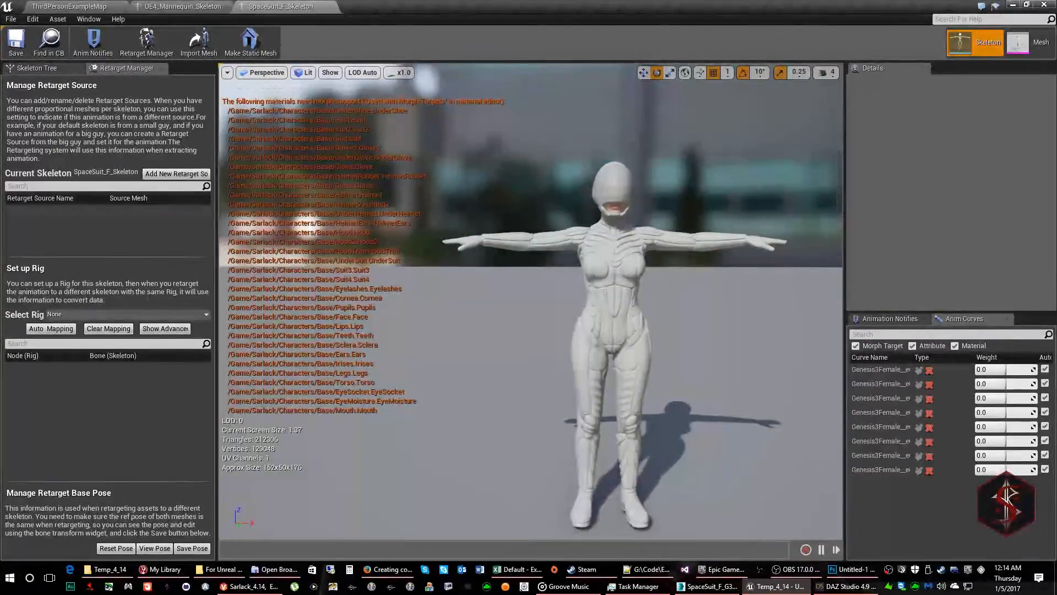
# - Compare the mannequin's reference pose with its retarget base pose and close UE4_Mannequin_Skeleton
pyautogui.click(200, 8)
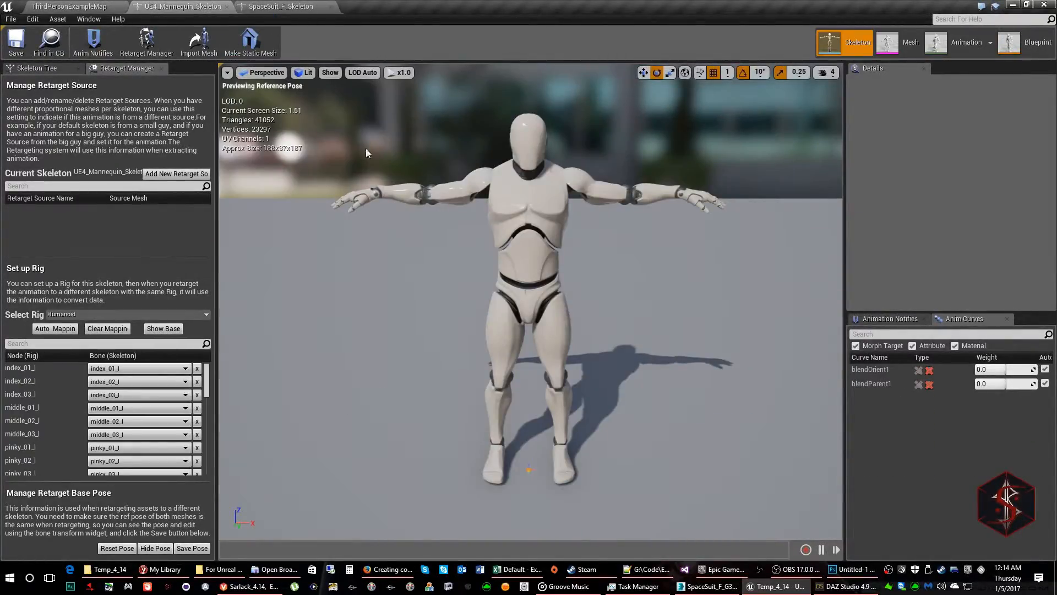
pyautogui.click(156, 549)
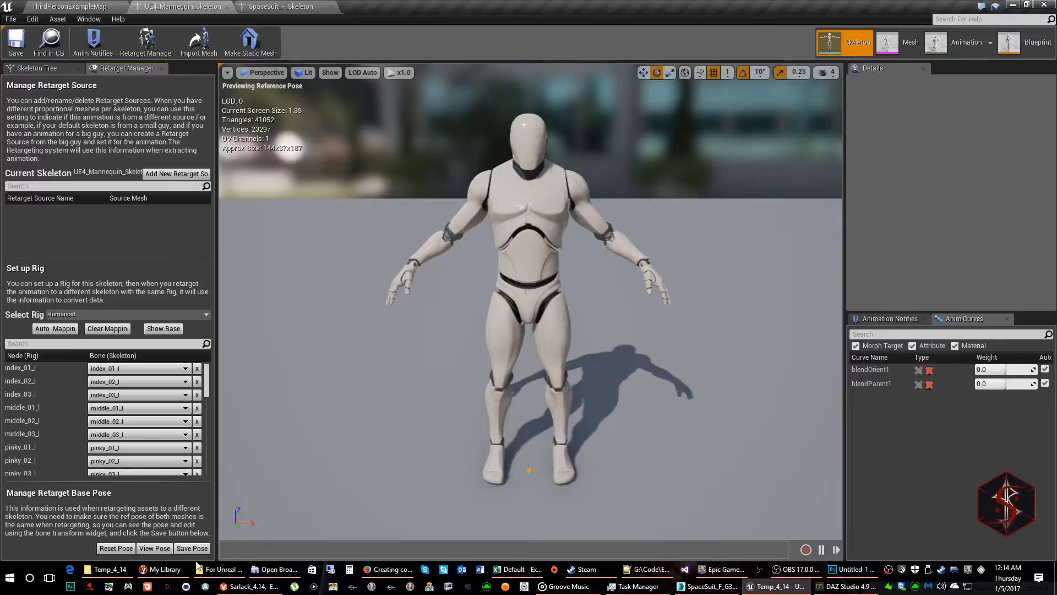
pyautogui.click(154, 549)
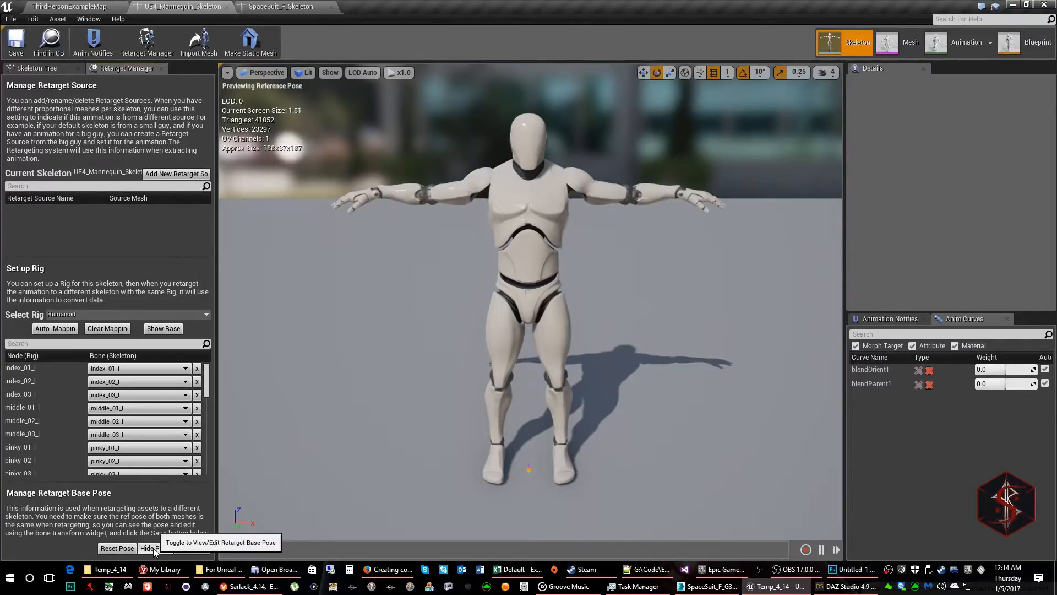
pyautogui.click(226, 8)
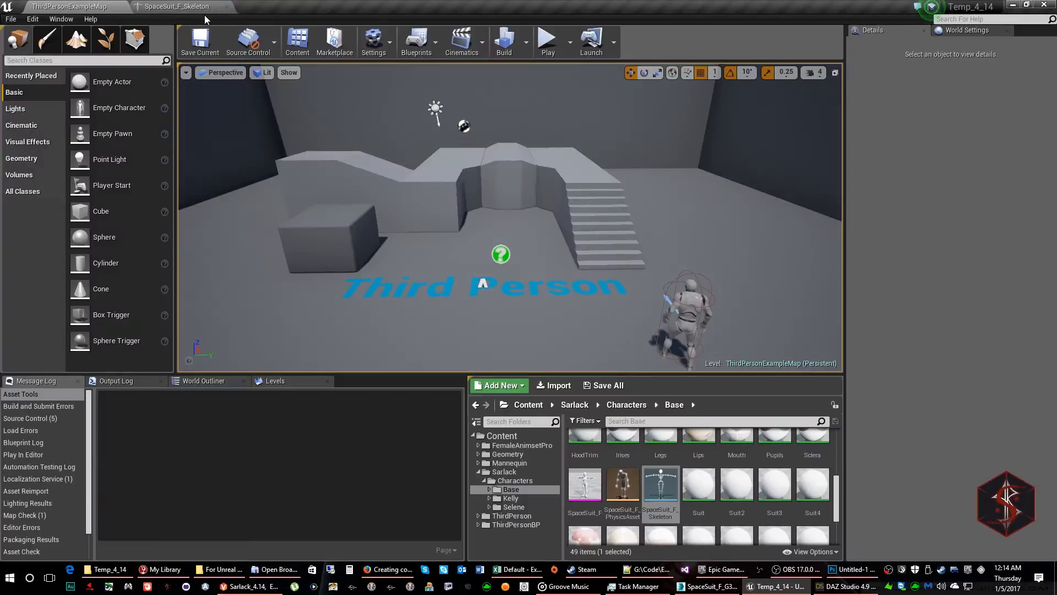
# - Assign the Humanoid rig to SpaceSuit_F_Skeleton
pyautogui.click(199, 11)
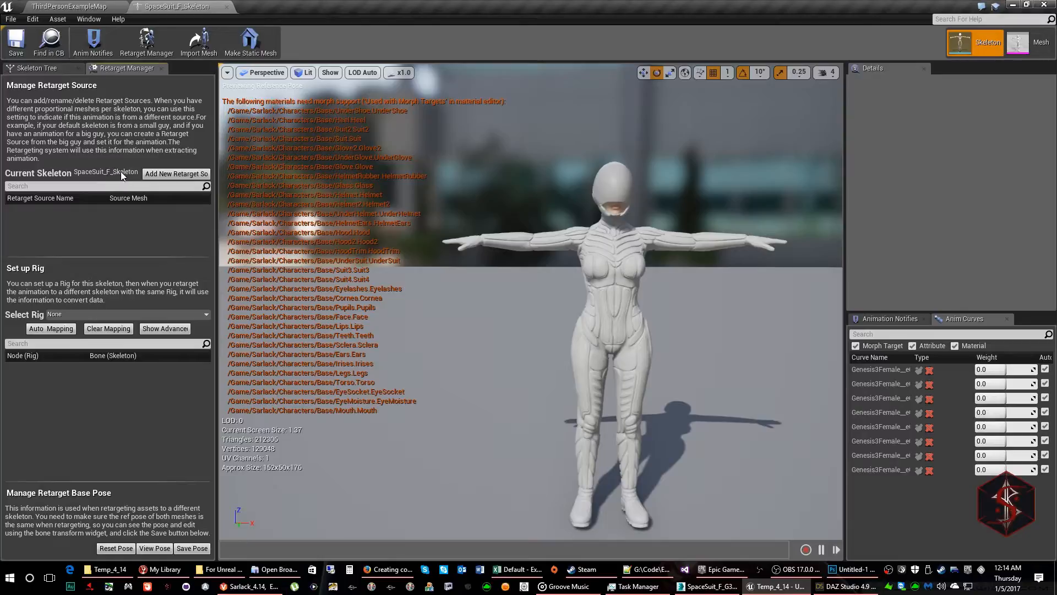
pyautogui.click(83, 314)
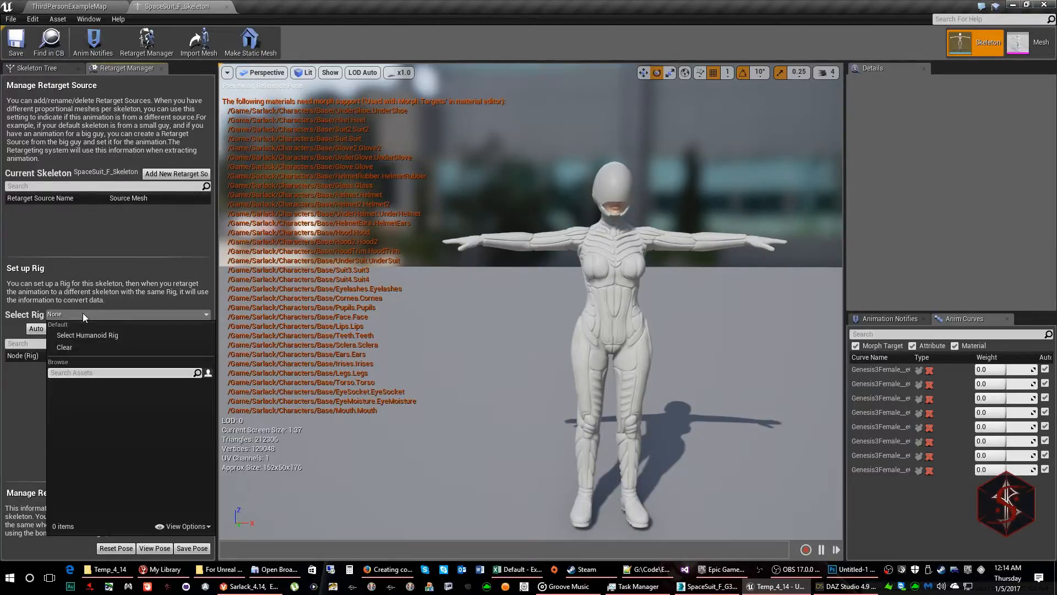
pyautogui.click(94, 337)
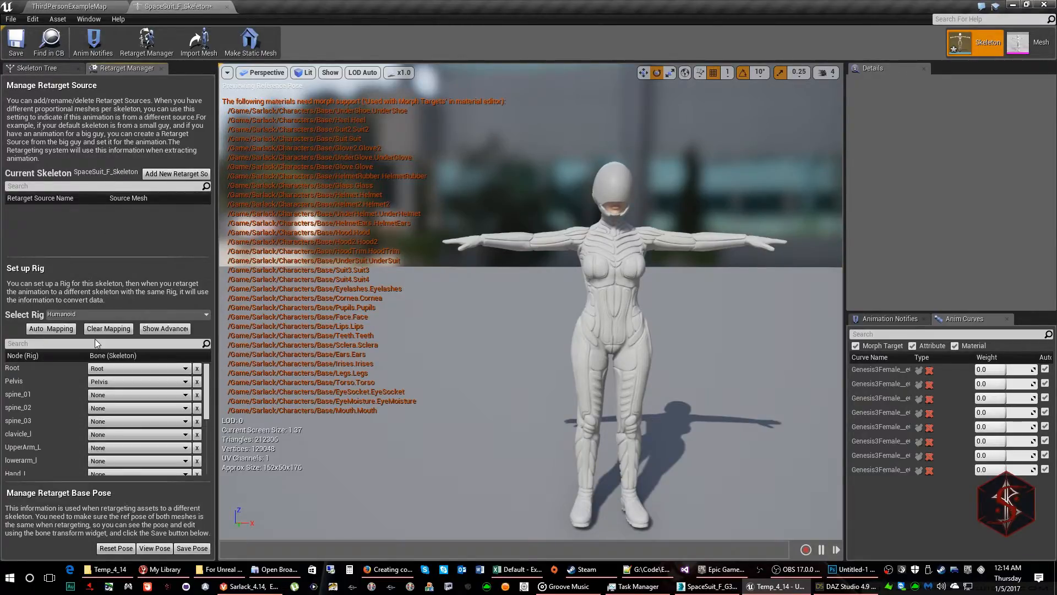
# - Map spine_01 to abdomenLower and start assigning matching bones to the other base nodes of the rig
pyautogui.click(139, 396)
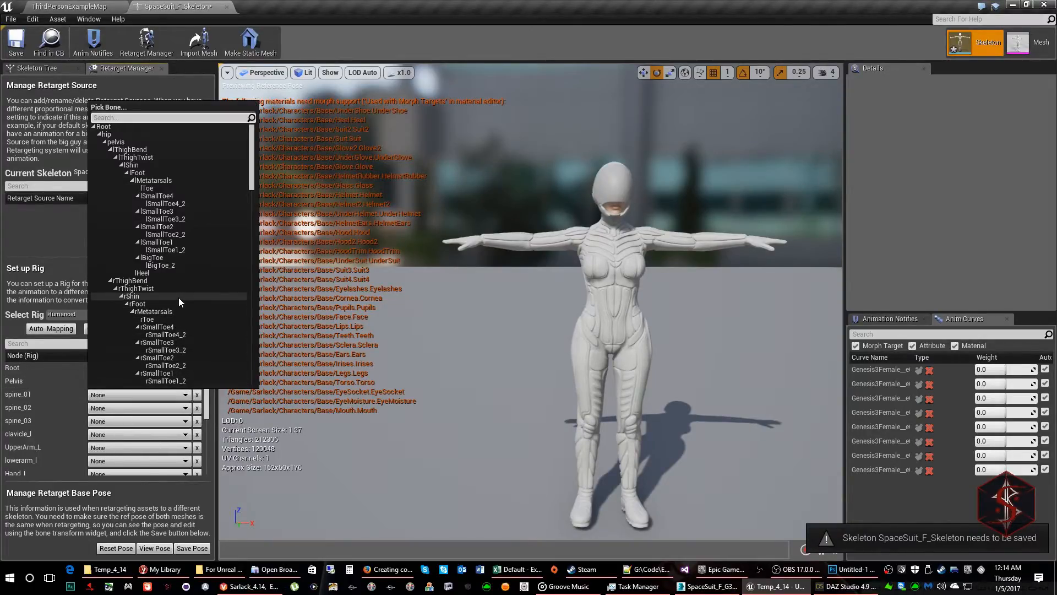
pyautogui.scroll(-3, 178, 297)
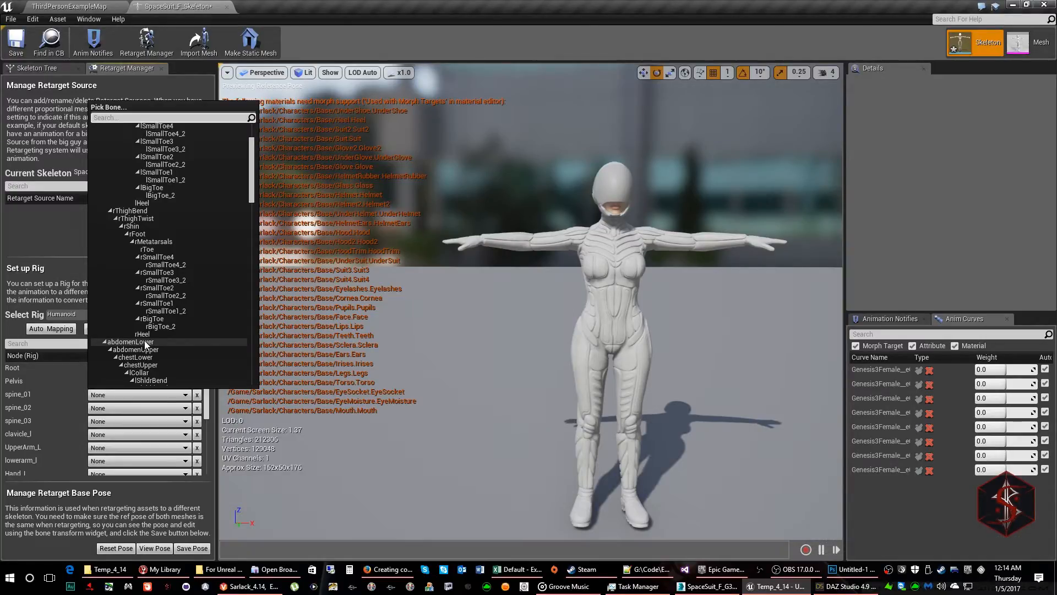
pyautogui.click(144, 341)
pyautogui.click(139, 434)
pyautogui.scroll(-4, 161, 392)
pyautogui.click(160, 392)
pyautogui.scroll(-2, 149, 435)
pyautogui.click(149, 422)
pyautogui.scroll(-4, 170, 377)
pyautogui.scroll(-3, 170, 435)
# - Assign the matching spacesuit bones to the remaining unmapped base nodes of the Humanoid rig
pyautogui.click(149, 381)
pyautogui.click(148, 395)
pyautogui.click(148, 408)
pyautogui.click(149, 422)
pyautogui.click(149, 435)
pyautogui.scroll(-3, 154, 435)
pyautogui.click(148, 435)
pyautogui.click(149, 448)
pyautogui.click(148, 467)
pyautogui.click(170, 371)
# - Show the advanced rig nodes and map the left index, middle and pinky finger nodes to their matching bones
pyautogui.click(165, 329)
pyautogui.click(149, 368)
pyautogui.click(149, 382)
pyautogui.click(148, 422)
pyautogui.click(164, 315)
pyautogui.click(122, 435)
pyautogui.click(109, 459)
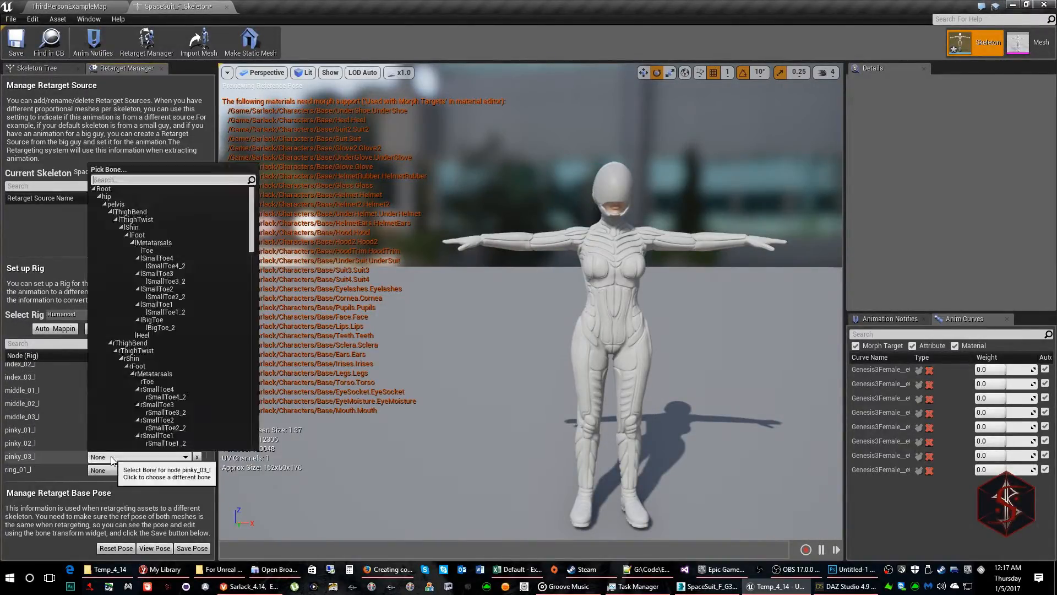
pyautogui.scroll(-3, 121, 435)
pyautogui.click(121, 410)
# - Map the left ring finger, thumb, lowerarm_twist_01_l and upperarm_twist_01_l nodes to their matching left-side bones
pyautogui.click(121, 435)
pyautogui.click(120, 208)
pyautogui.scroll(-3, 123, 435)
pyautogui.click(123, 412)
pyautogui.click(159, 220)
pyautogui.click(123, 422)
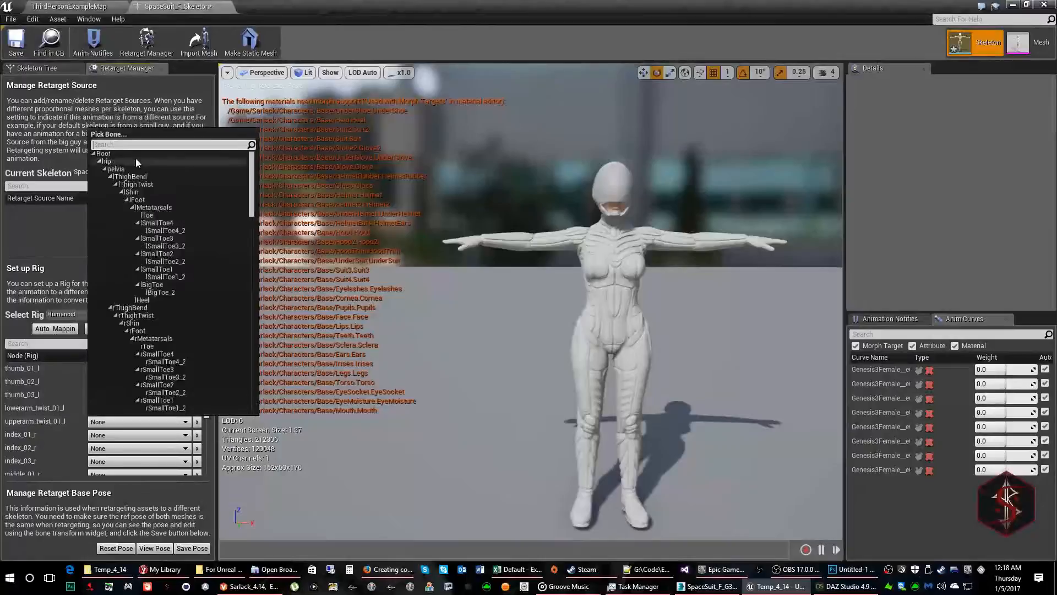
pyautogui.click(160, 231)
# - Map the right index and middle finger nodes to their matching bones, using rMid3 for middle_03_r
pyautogui.scroll(-2, 122, 422)
pyautogui.scroll(-3, 121, 411)
pyautogui.click(116, 370)
pyautogui.click(154, 210)
pyautogui.click(115, 435)
pyautogui.write('mid')
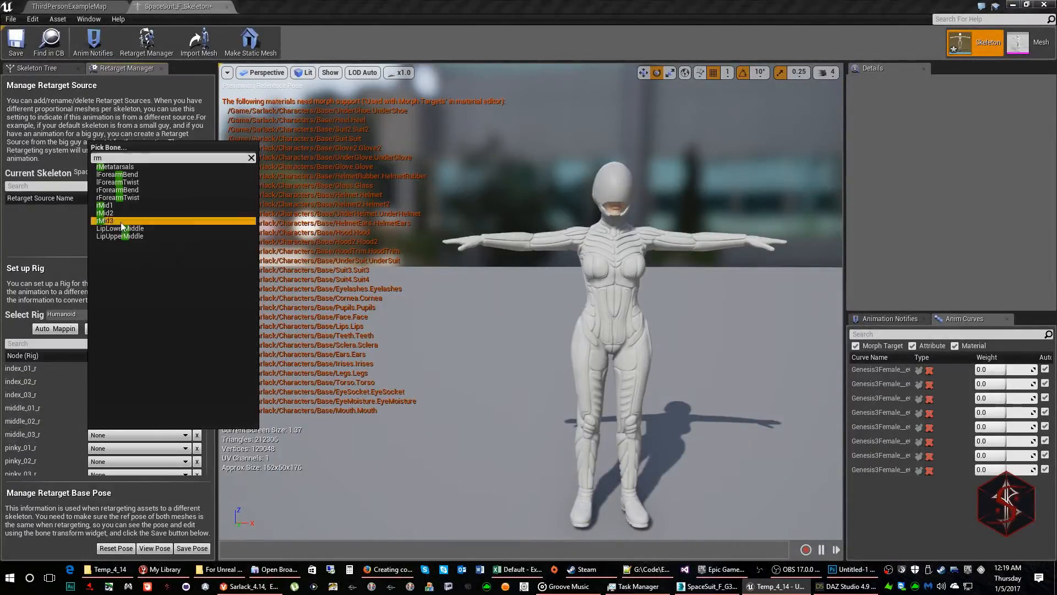
pyautogui.click(114, 221)
# - Map the right pinky, ring and thumb nodes, plus lowerarm_twist_01_r to rForearmTwist and upperarm_twist_01_r to rShldrTwist
pyautogui.click(117, 247)
pyautogui.scroll(-3, 117, 413)
pyautogui.click(118, 423)
pyautogui.click(117, 426)
pyautogui.write('tw')
pyautogui.click(118, 196)
pyautogui.click(117, 440)
pyautogui.write('tw')
pyautogui.click(113, 202)
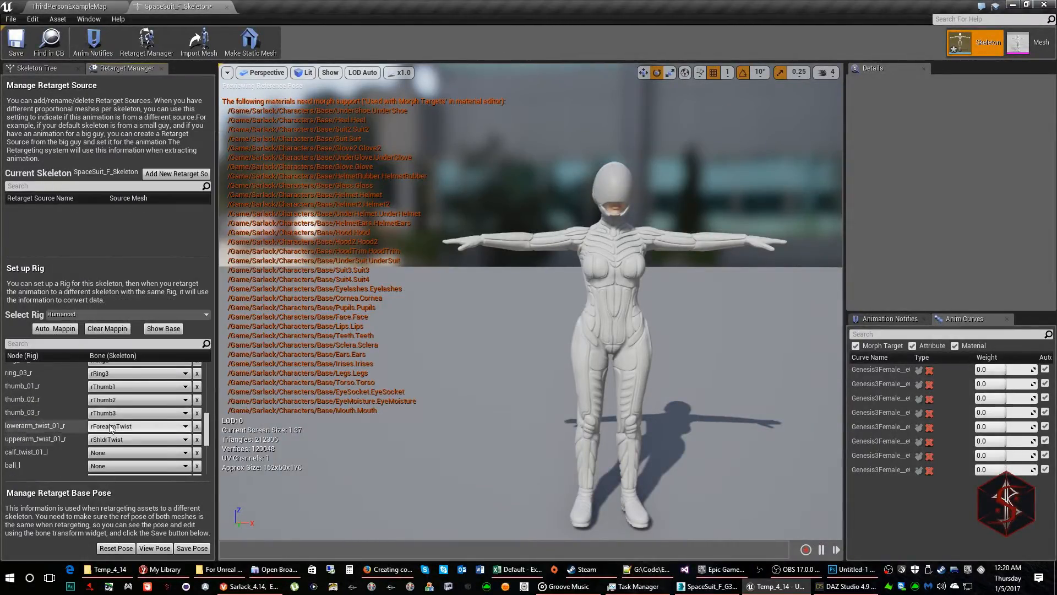
# - Map ball_l to lBigToe and thigh_twist_01_l to lThighTwist, leaving calf_twist_01_l at None
pyautogui.scroll(-3, 117, 429)
pyautogui.click(117, 416)
pyautogui.write('big')
pyautogui.click(110, 147)
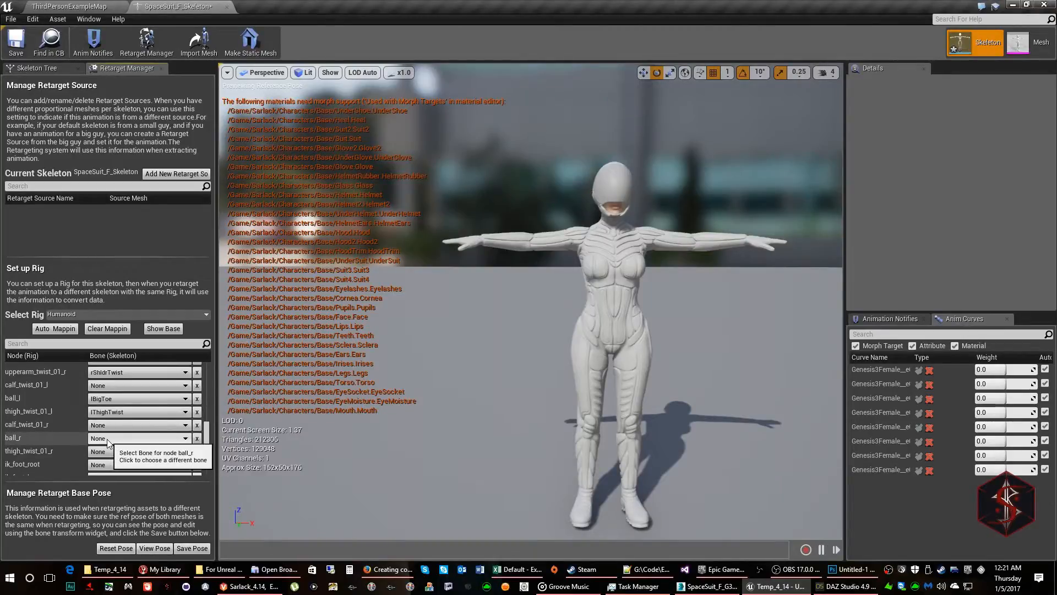
# - Map ball_r to rBigToe and thigh_twist_01_r to rThighTwist
pyautogui.click(108, 439)
pyautogui.write('b')
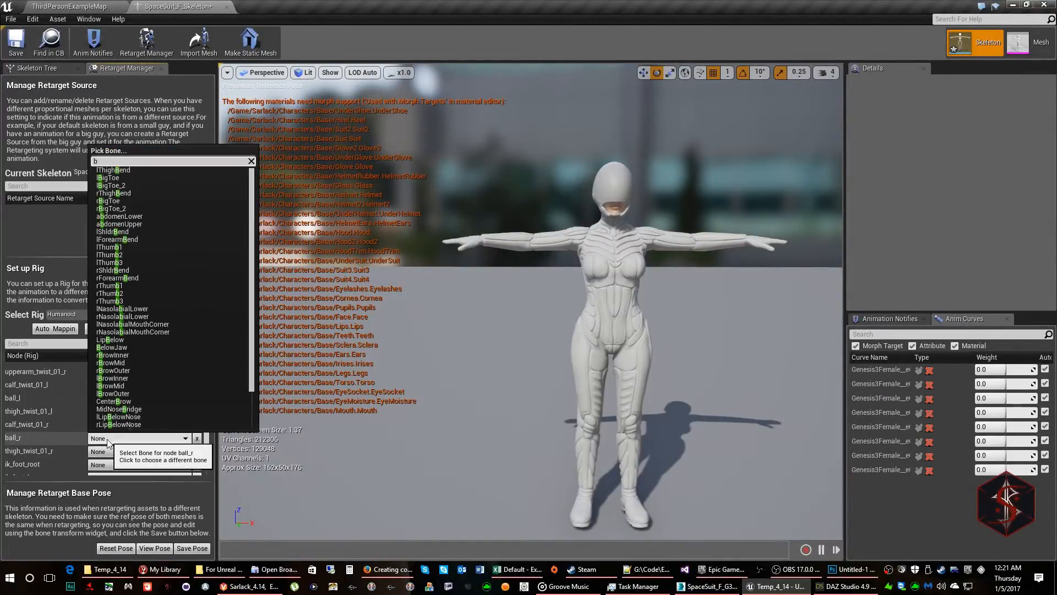
pyautogui.write('igt')
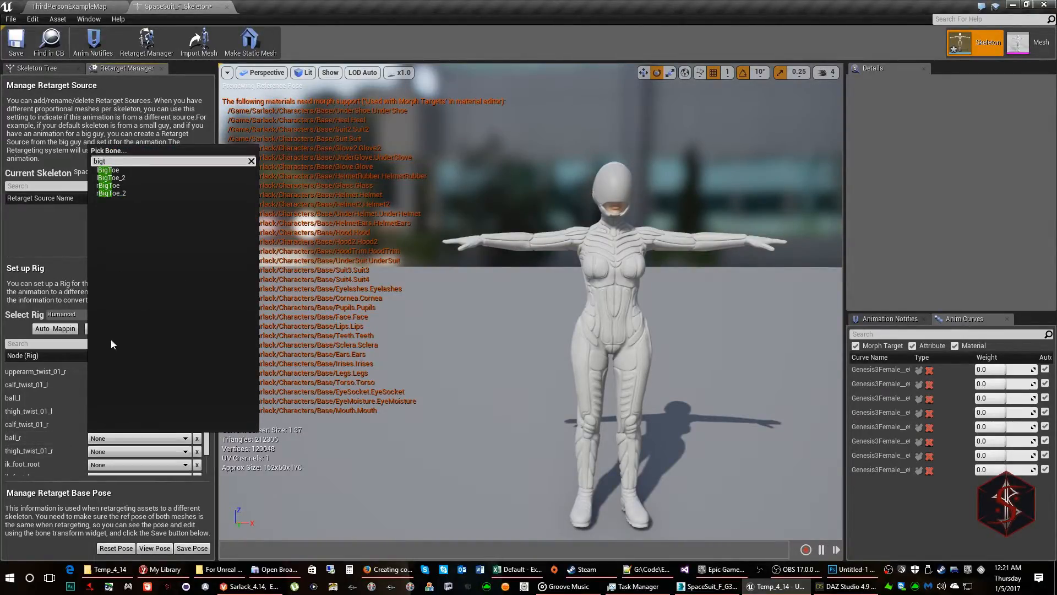
pyautogui.click(117, 187)
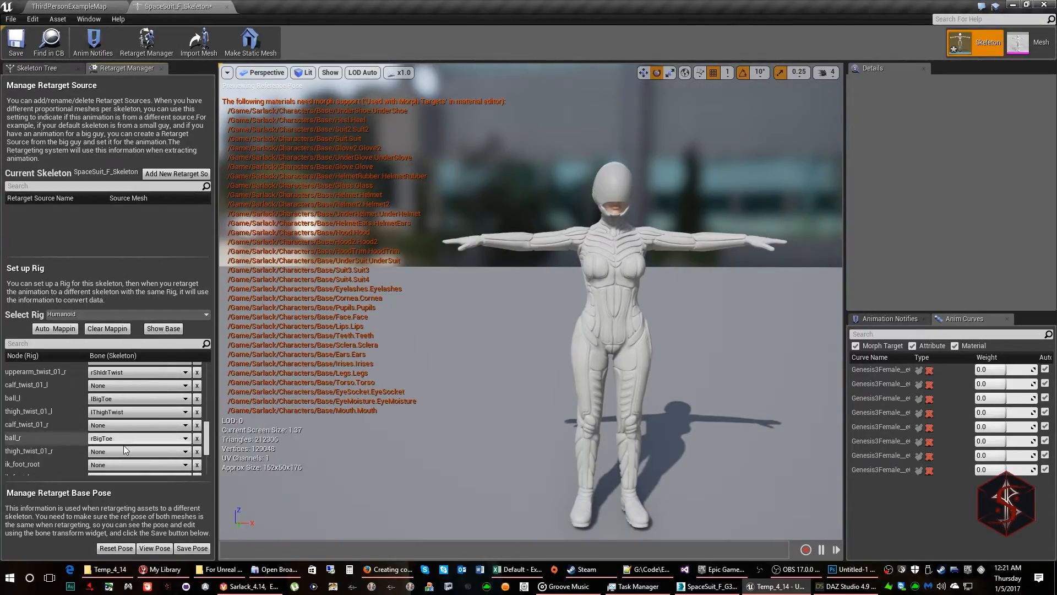
pyautogui.click(127, 452)
pyautogui.write('t')
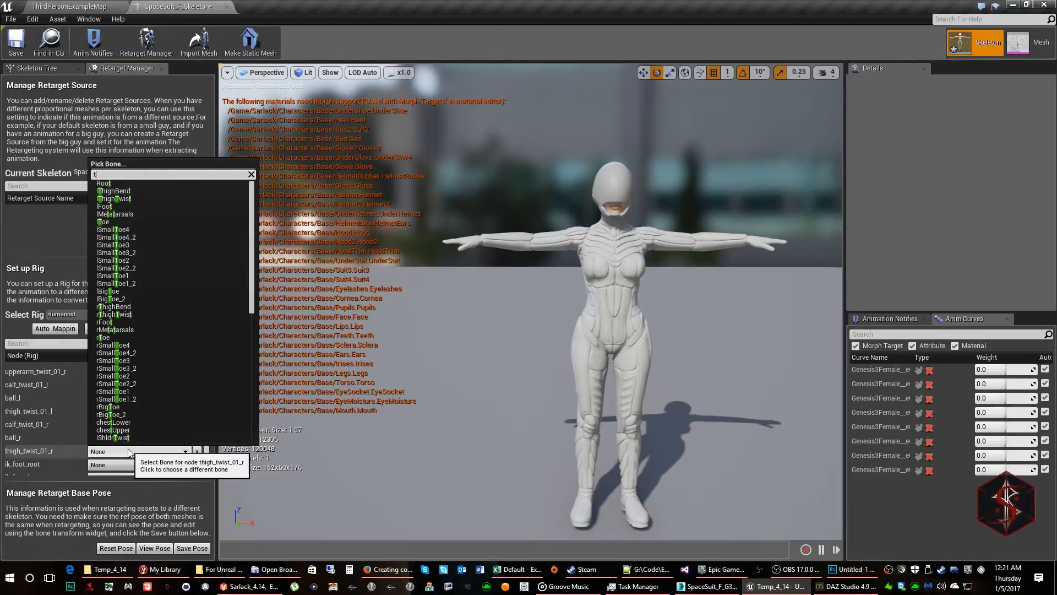
pyautogui.write('wi')
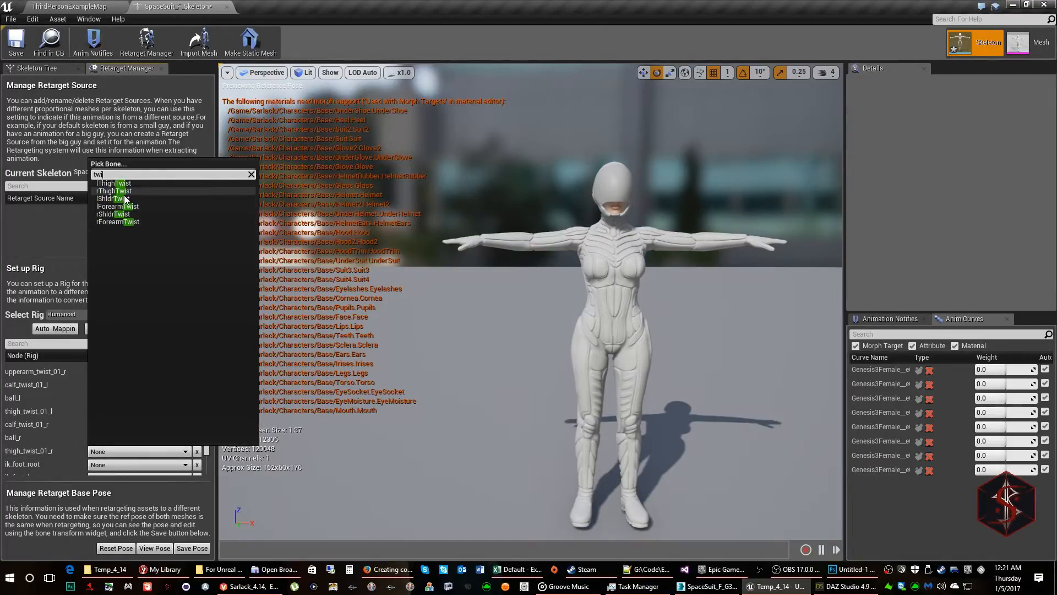
pyautogui.click(125, 191)
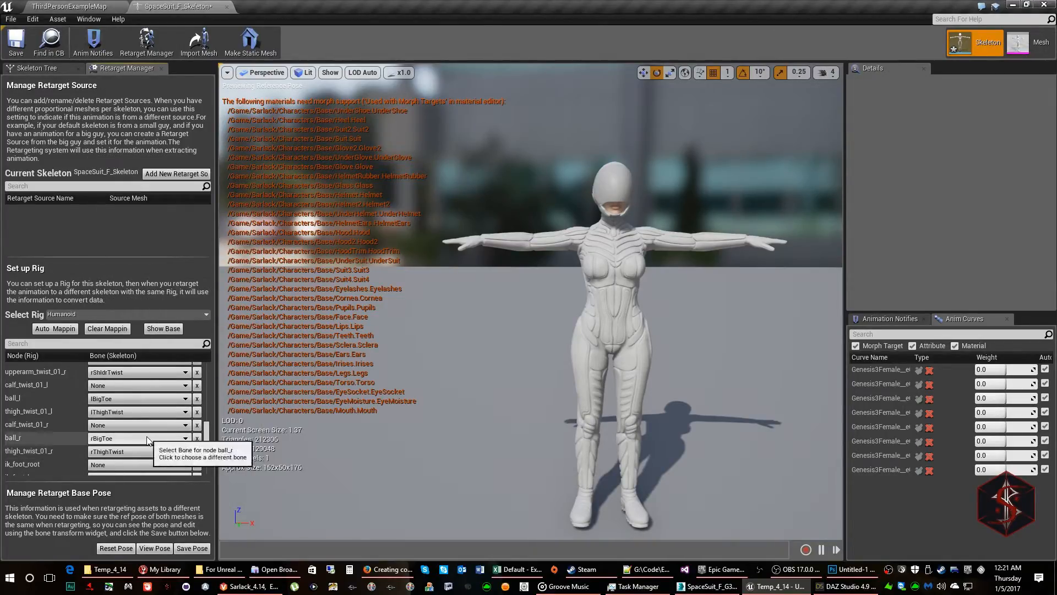
# - Check the IK nodes at the end of the rig mapping and save SpaceSuit_F_Skeleton
pyautogui.scroll(-1, 147, 436)
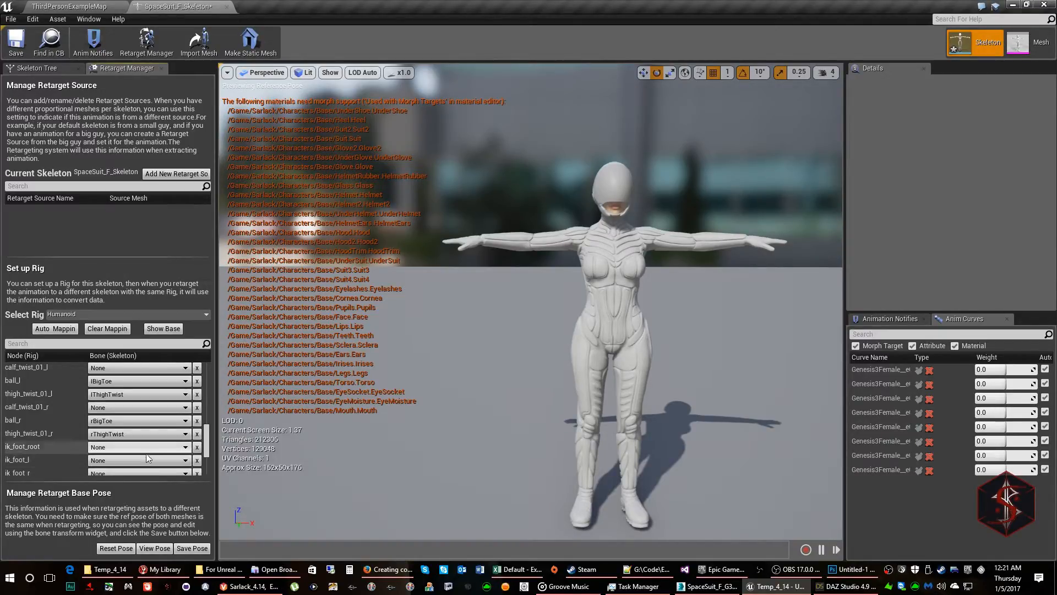
pyautogui.scroll(-2, 147, 457)
pyautogui.scroll(2, 146, 450)
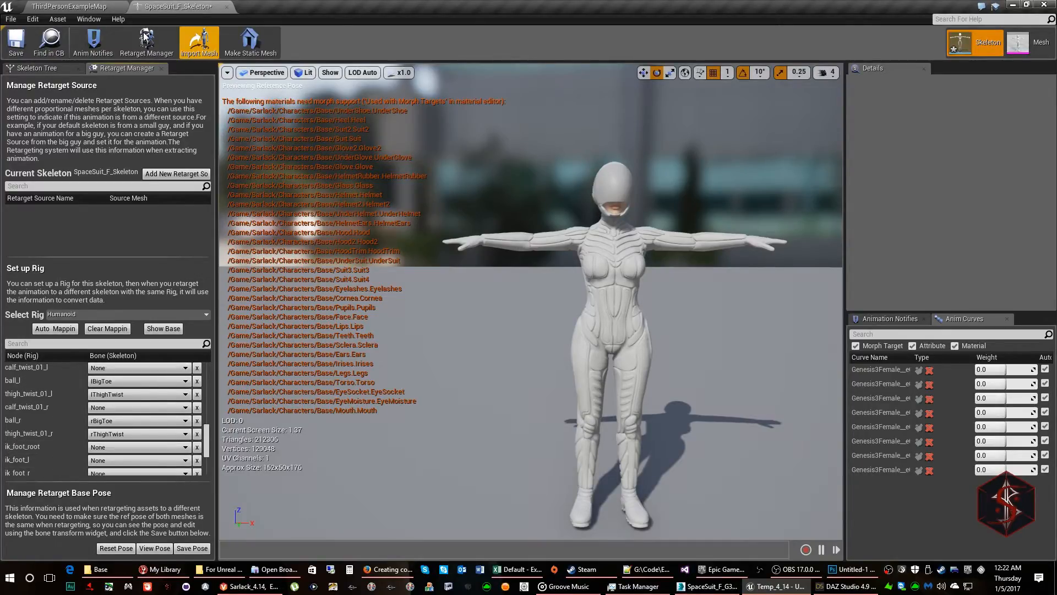
pyautogui.click(8, 47)
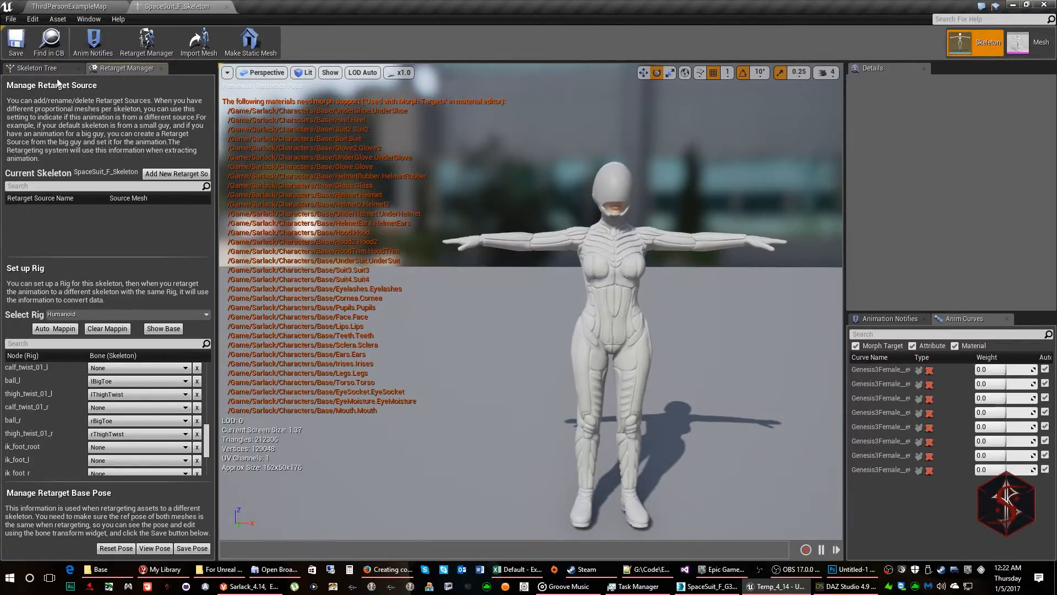
# - Show the retargeting options in the skeleton tree and recursively set translation retargeting to Skeleton from the Root bone
pyautogui.click(37, 68)
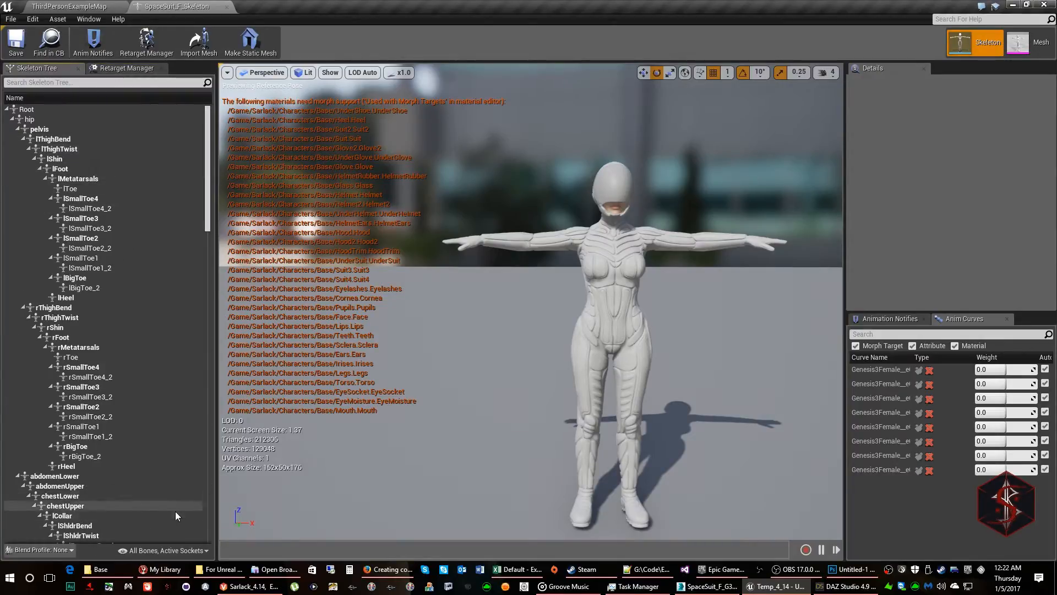
pyautogui.click(202, 550)
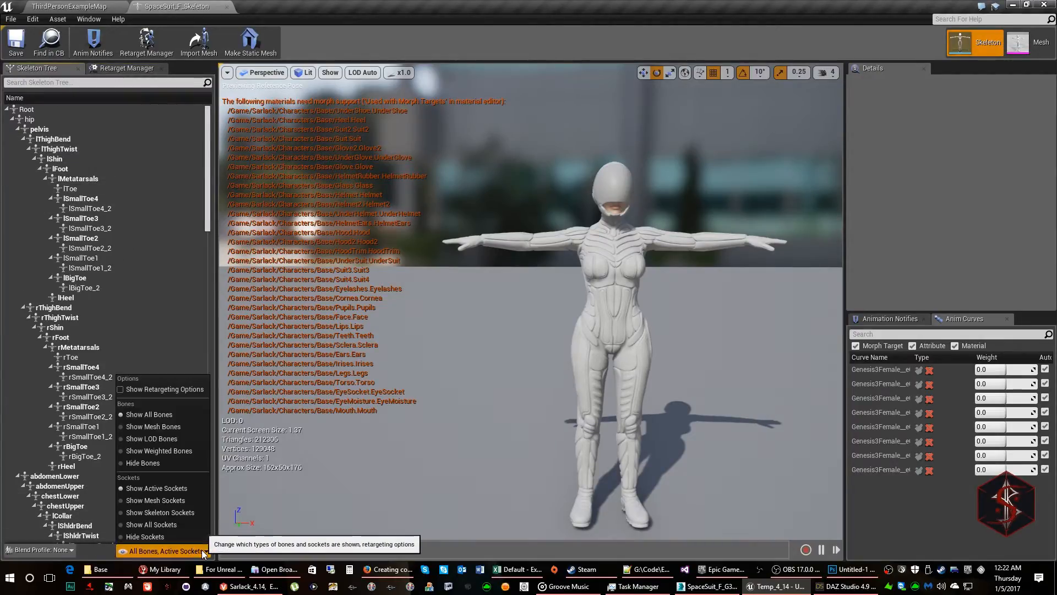
pyautogui.click(163, 389)
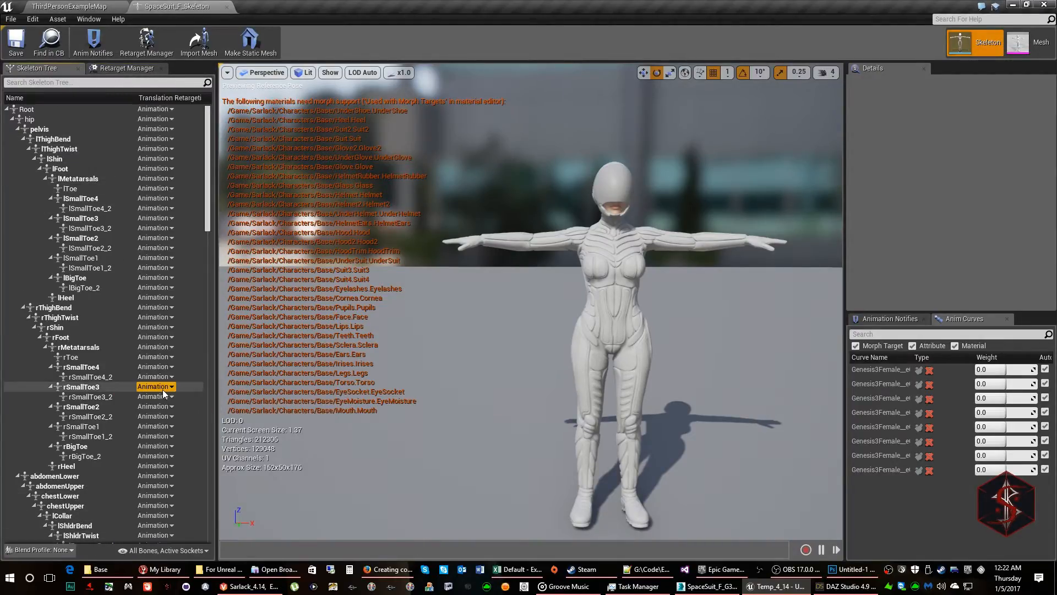
pyautogui.rightClick(35, 112)
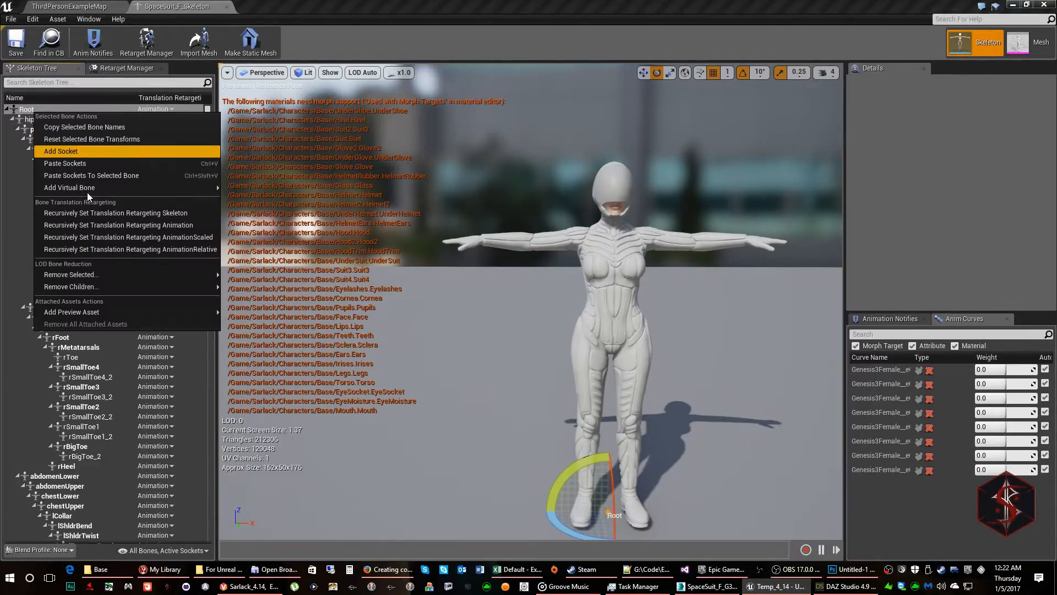
pyautogui.click(134, 210)
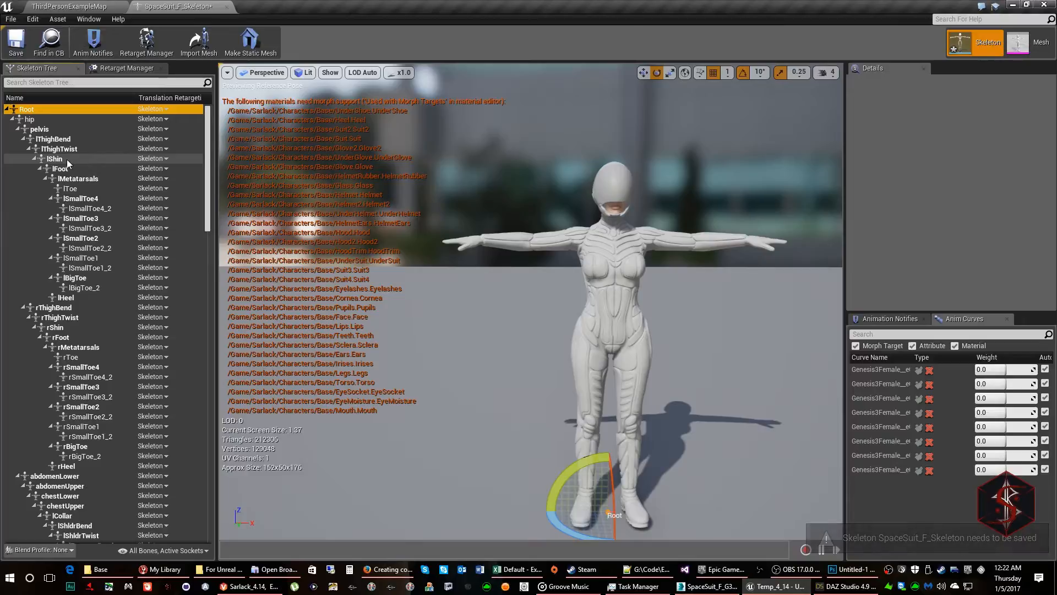
# - Set the translation retargeting of the pelvis and abdomenLower bones to Animation and save the skeleton
pyautogui.click(157, 129)
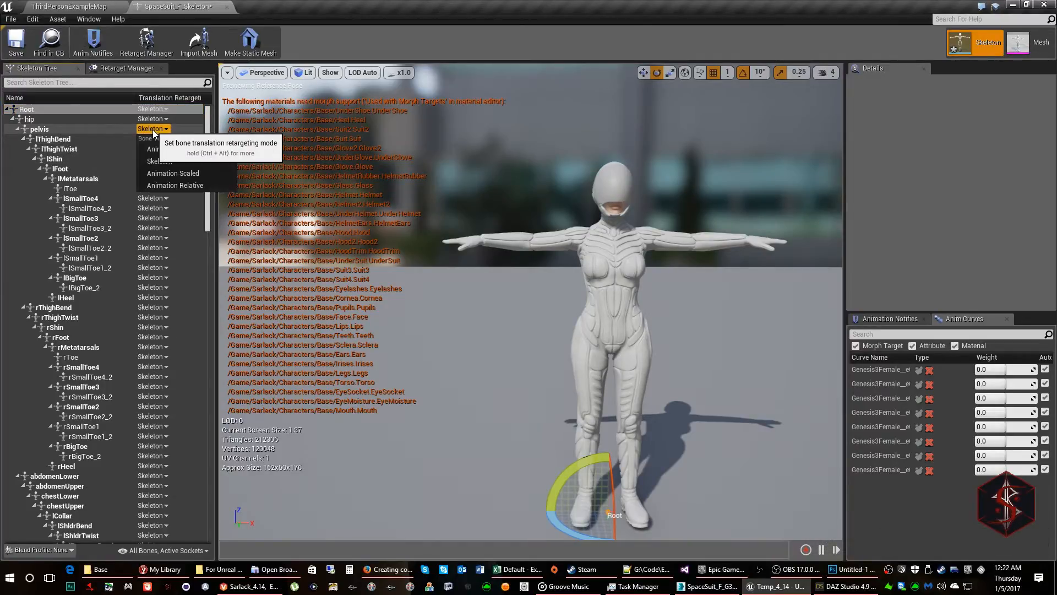
pyautogui.click(164, 147)
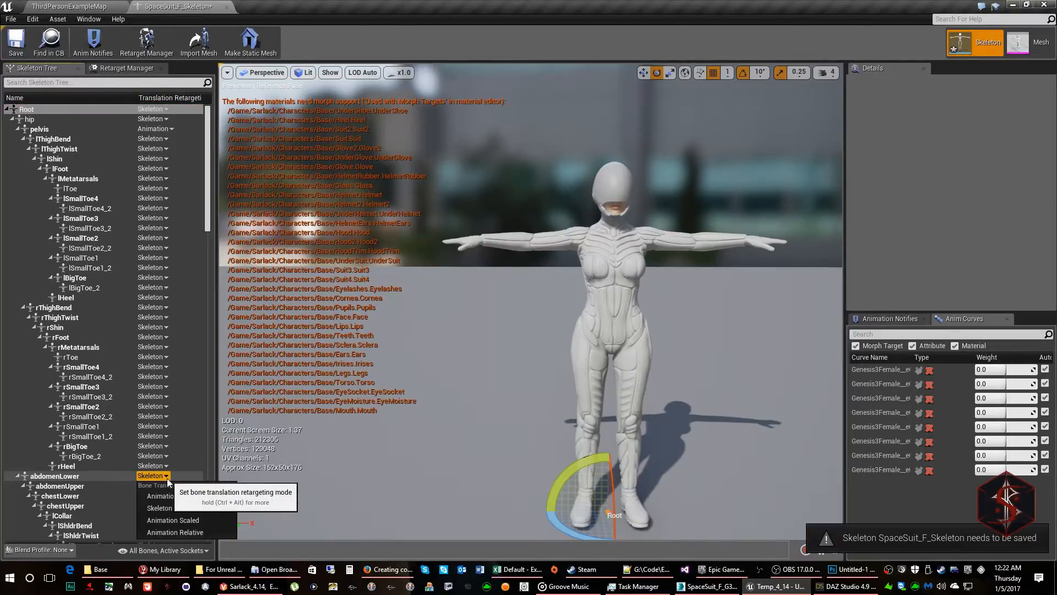
pyautogui.click(157, 485)
pyautogui.click(164, 496)
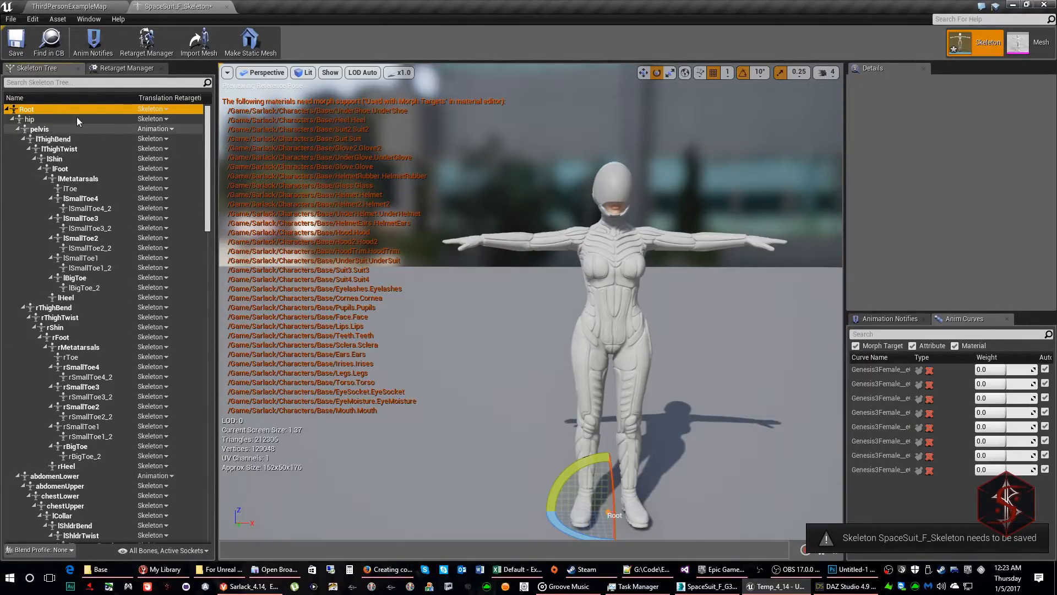
pyautogui.click(16, 42)
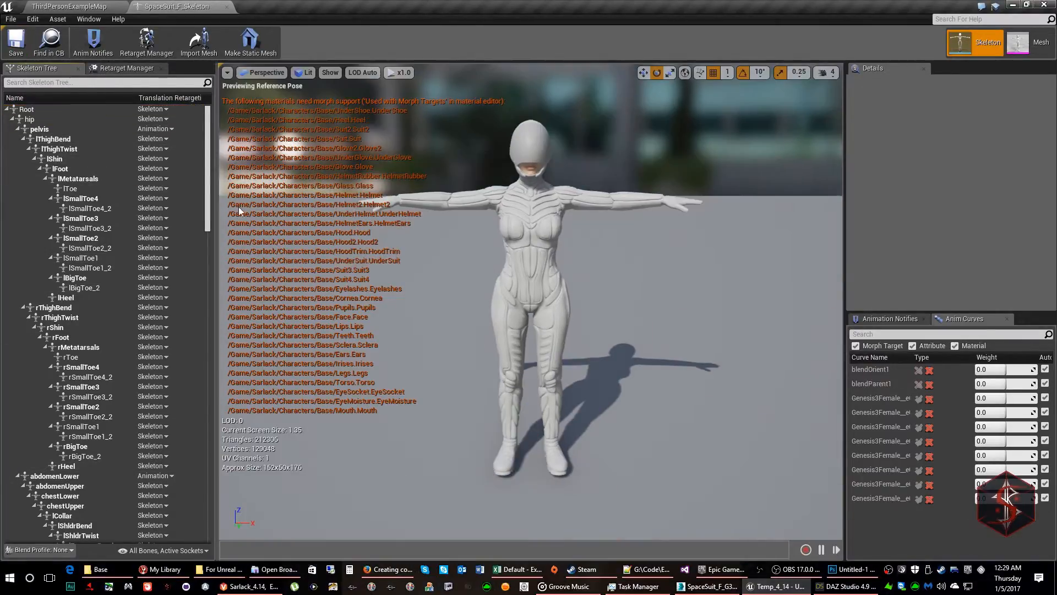
# - In the level editor, start duplicating and retargeting ThirdPerson_AnimBP from the Mannequin Animations folder, with the new asset prefix G3_
pyautogui.click(77, 6)
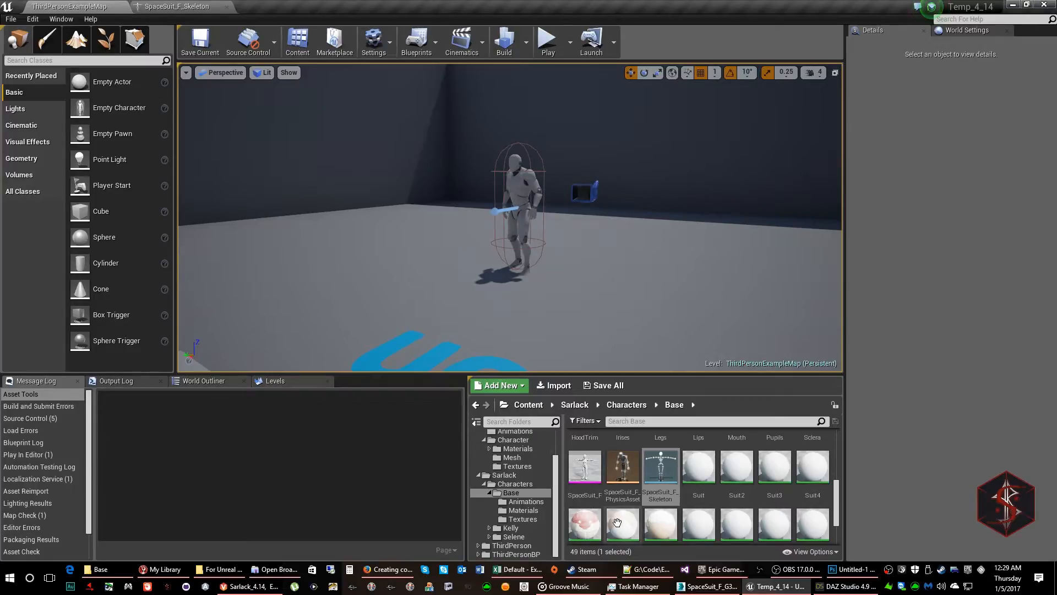
pyautogui.scroll(1, 516, 448)
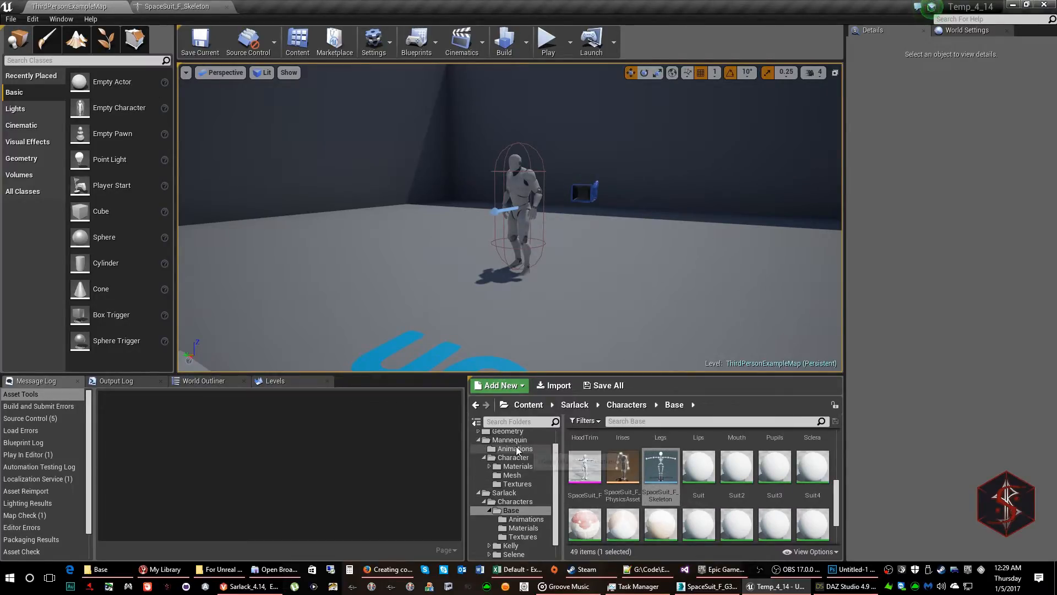
pyautogui.click(516, 448)
pyautogui.click(585, 444)
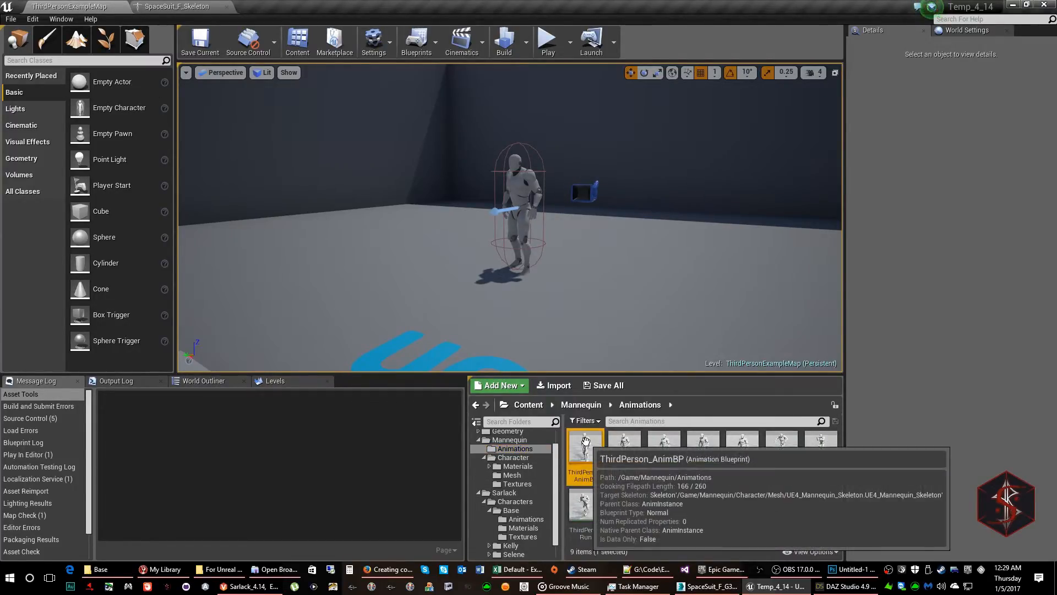
pyautogui.rightClick(585, 442)
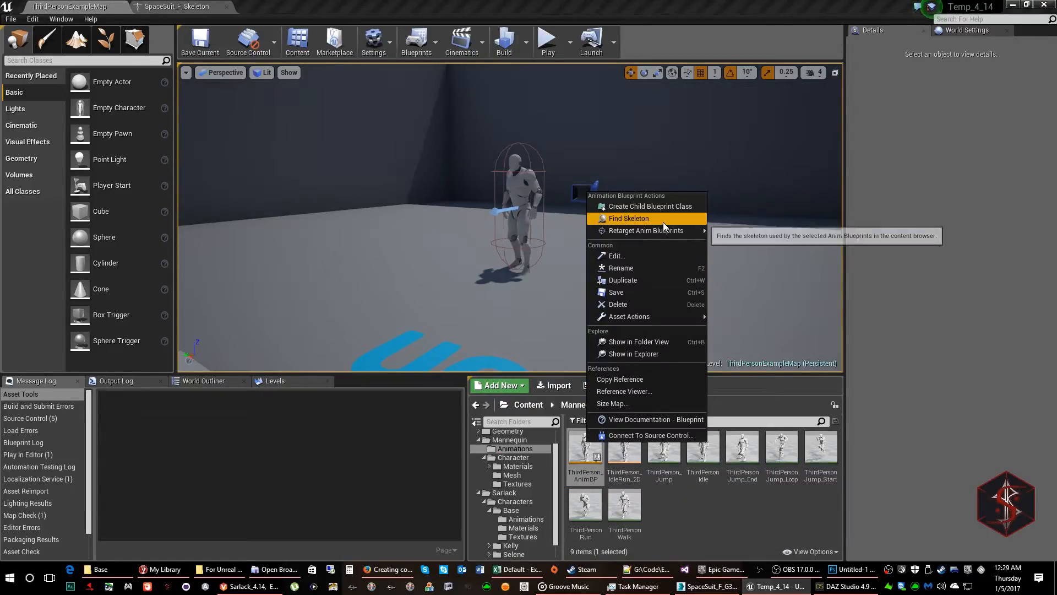
pyautogui.moveTo(668, 229)
pyautogui.click(738, 230)
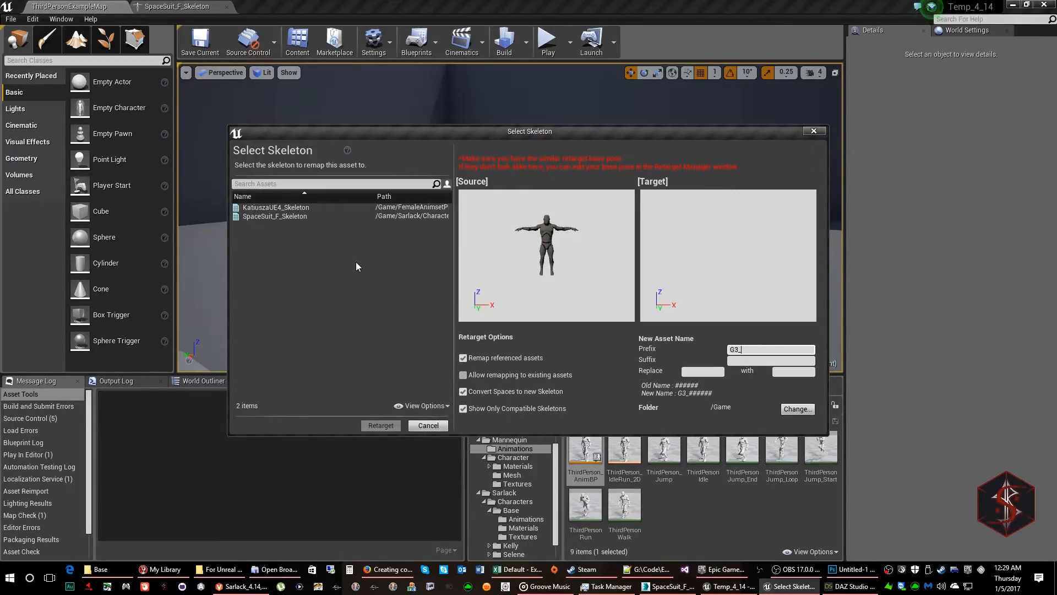
# - Retarget the blueprint to SpaceSuit_F_Skeleton with Sarlack/Characters/Base/Animations as the destination folder, and save all modified assets
pyautogui.click(278, 216)
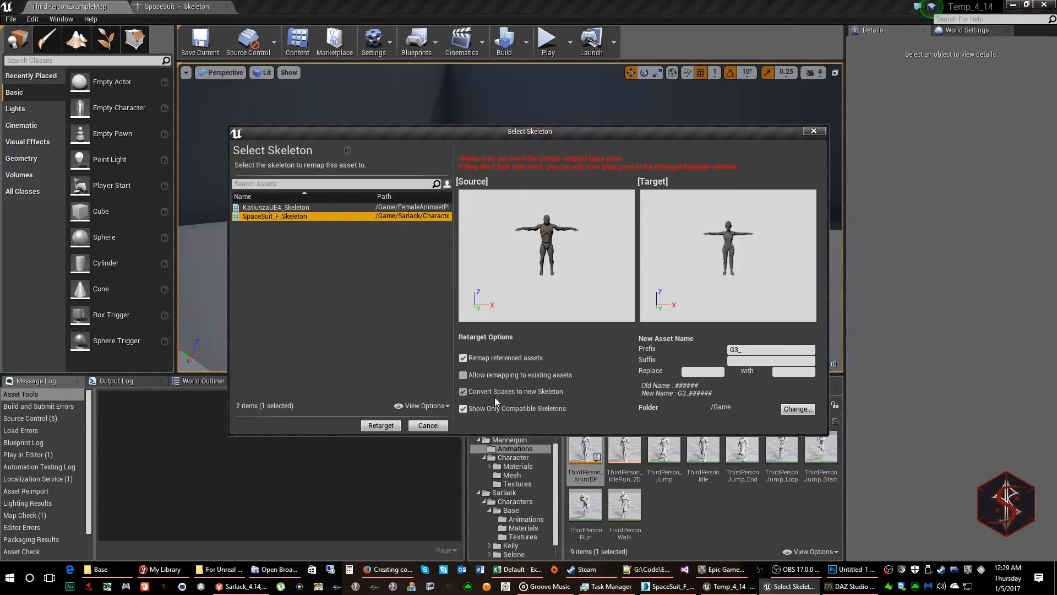
pyautogui.click(804, 411)
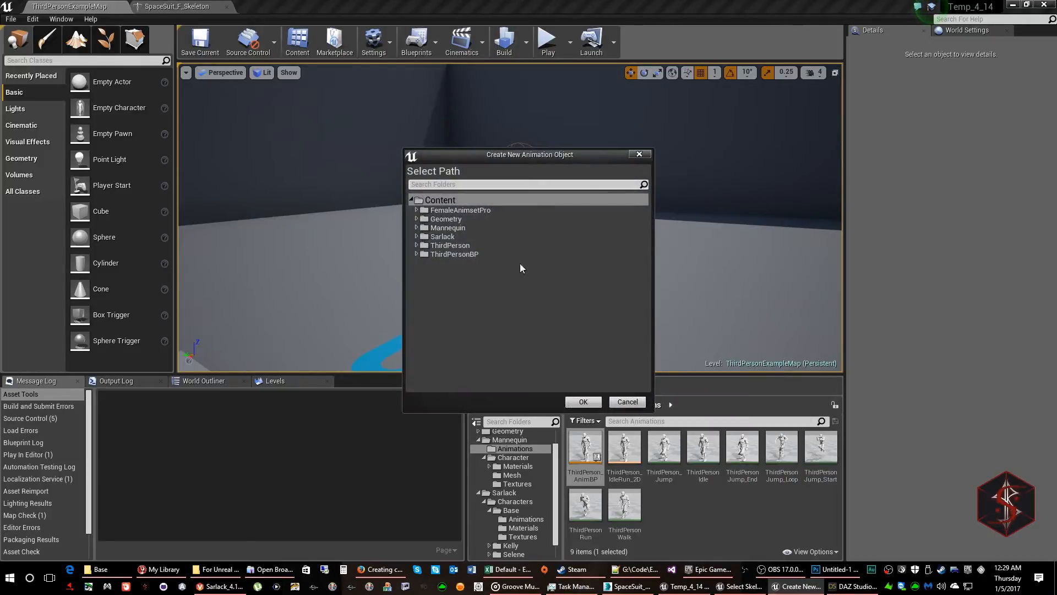
pyautogui.click(418, 236)
pyautogui.click(428, 254)
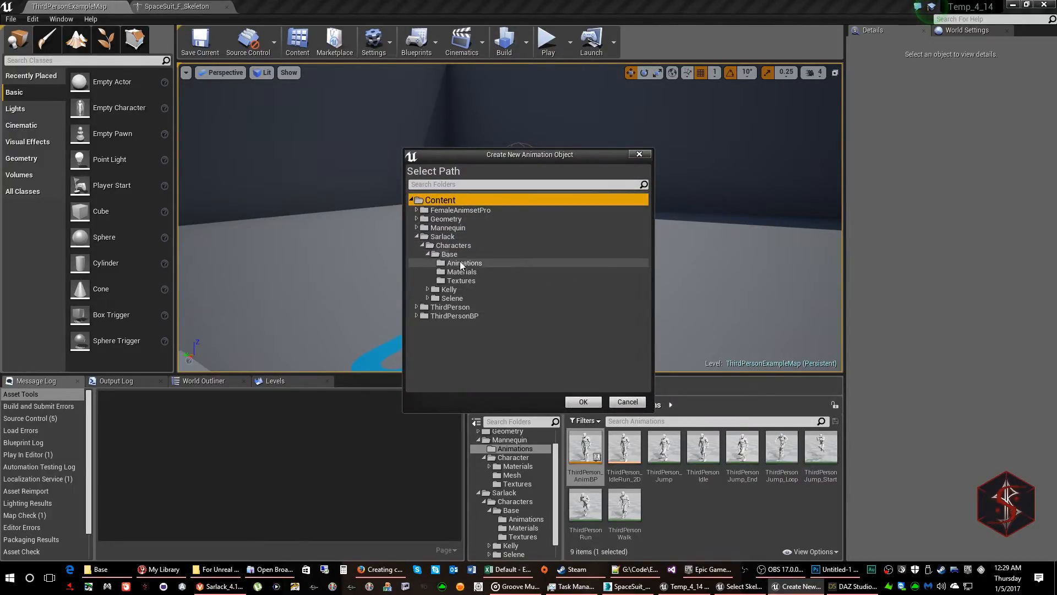
pyautogui.click(465, 263)
pyautogui.click(577, 400)
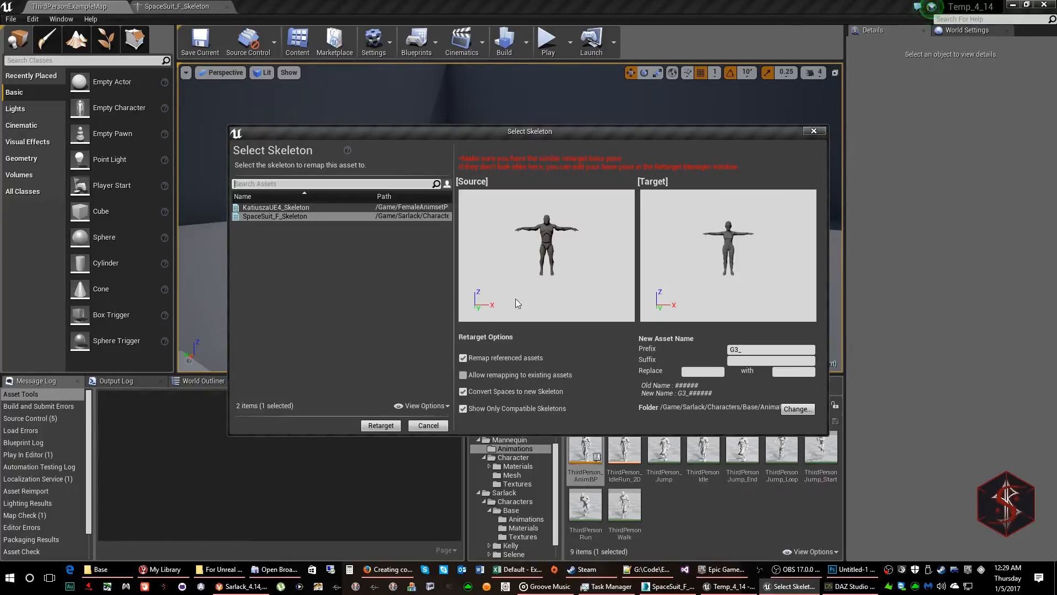
pyautogui.click(380, 426)
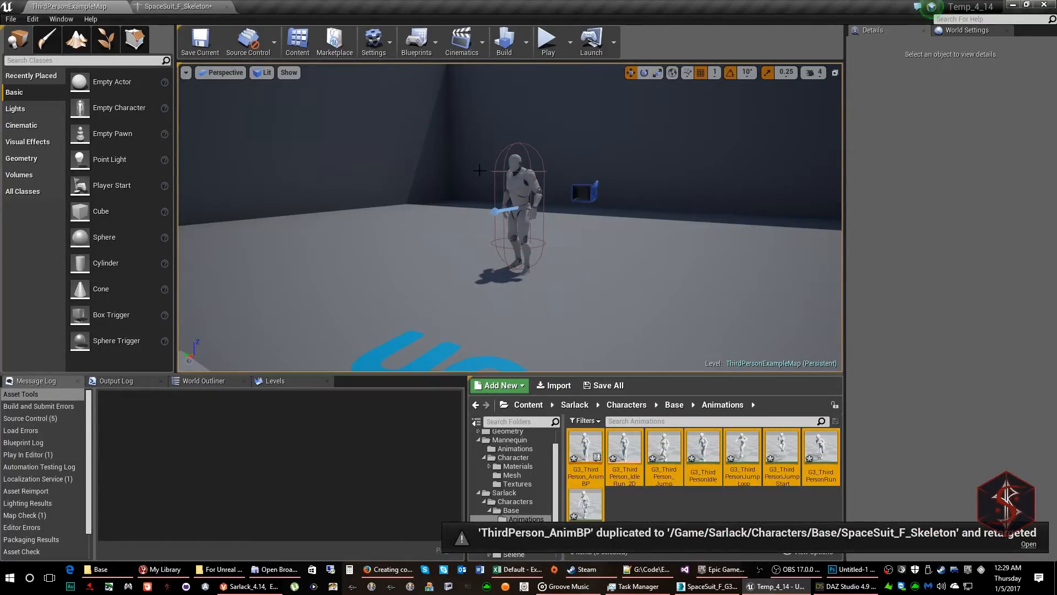
pyautogui.click(603, 386)
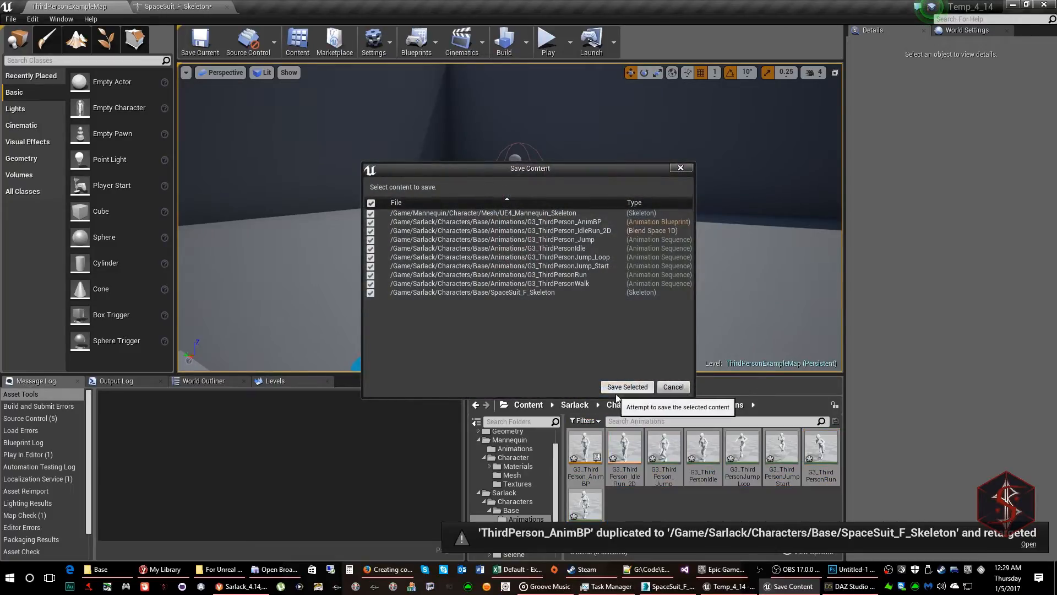
pyautogui.click(623, 386)
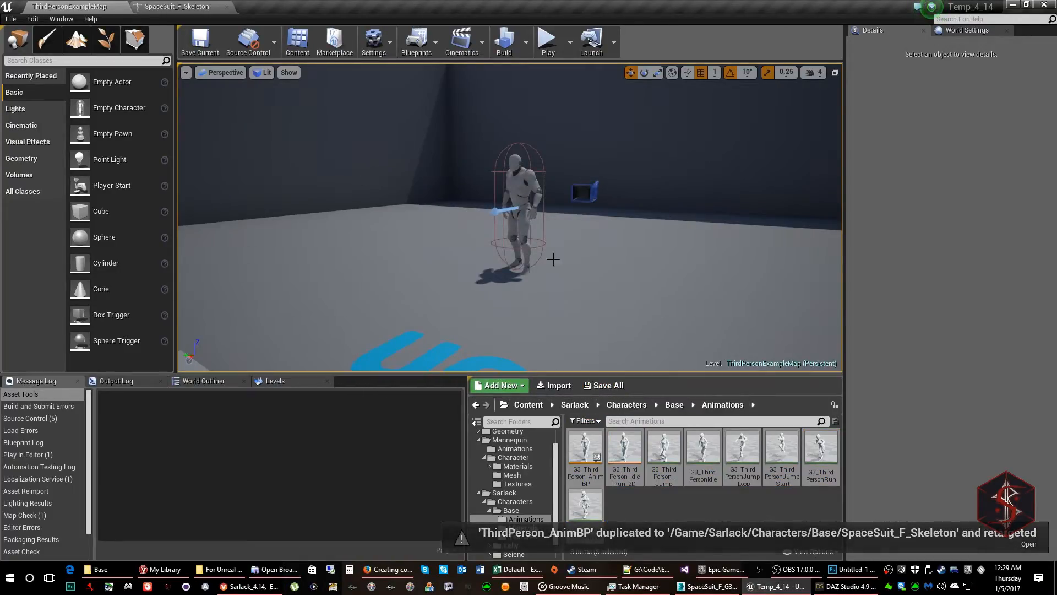
# - Duplicate the ThirdPersonCharacter to about Y 246 and set the copy's skeletal mesh to SpaceSuit_F
pyautogui.click(516, 200)
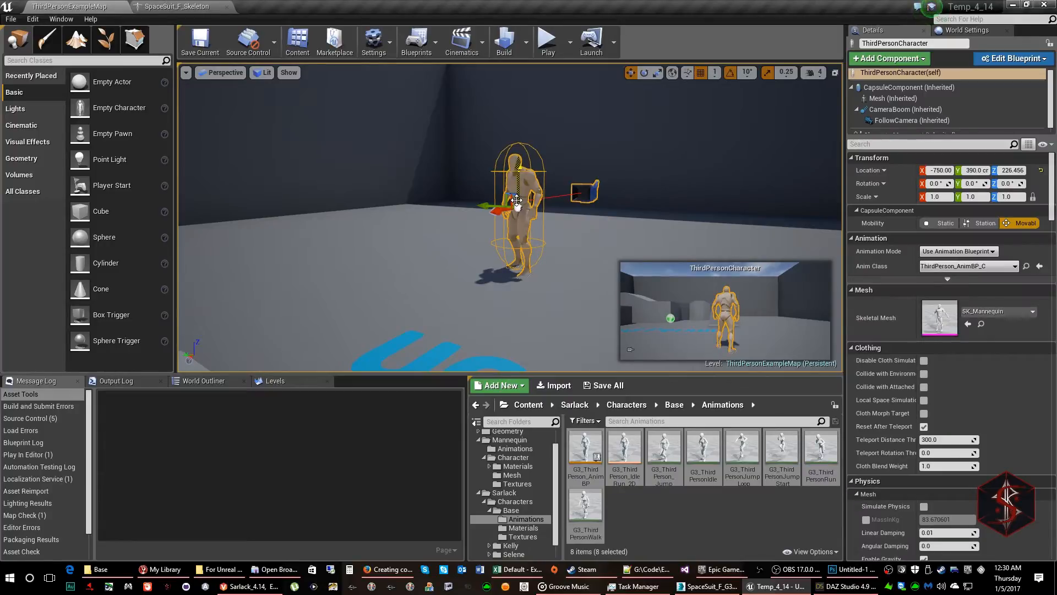
pyautogui.keyDown('alt'); pyautogui.moveTo(486, 207); pyautogui.dragTo(572, 236); pyautogui.keyUp('alt')
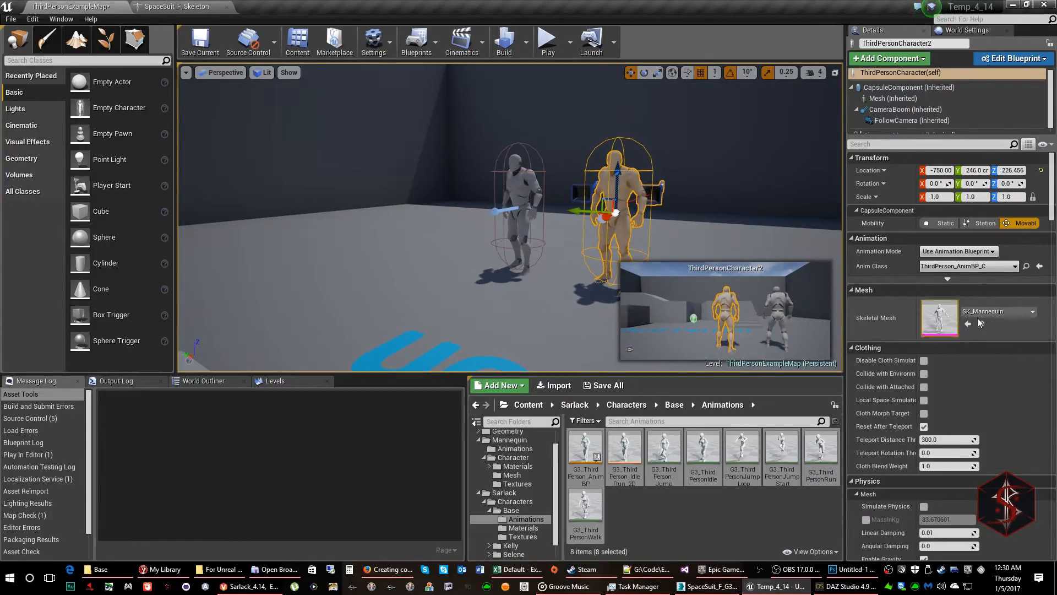
pyautogui.click(1003, 313)
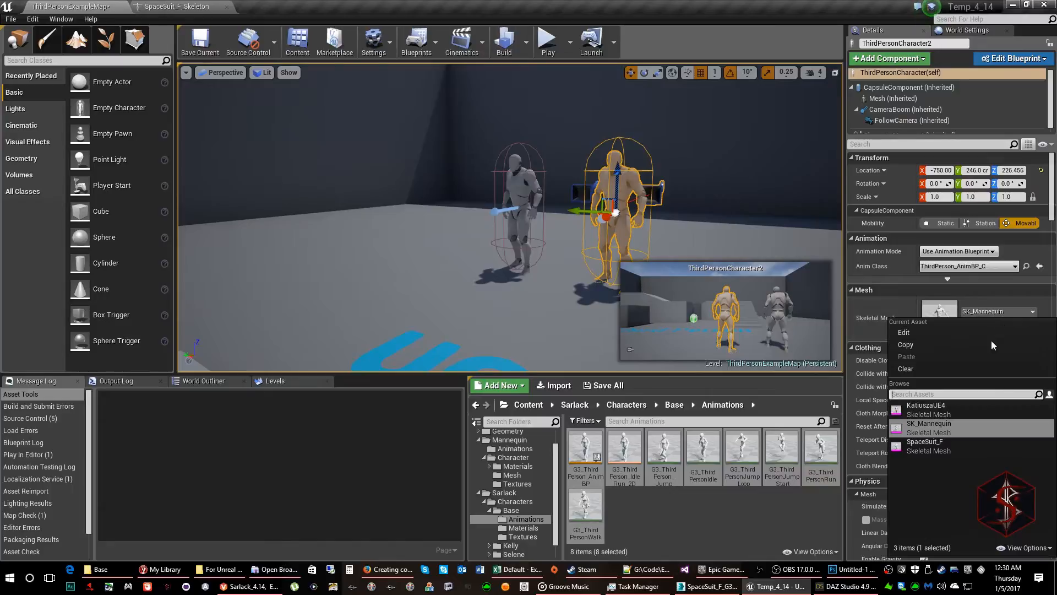
pyautogui.click(930, 444)
# - Assign G3_ThirdPerson_AnimBP as the anim class of the spacesuit character
pyautogui.click(970, 269)
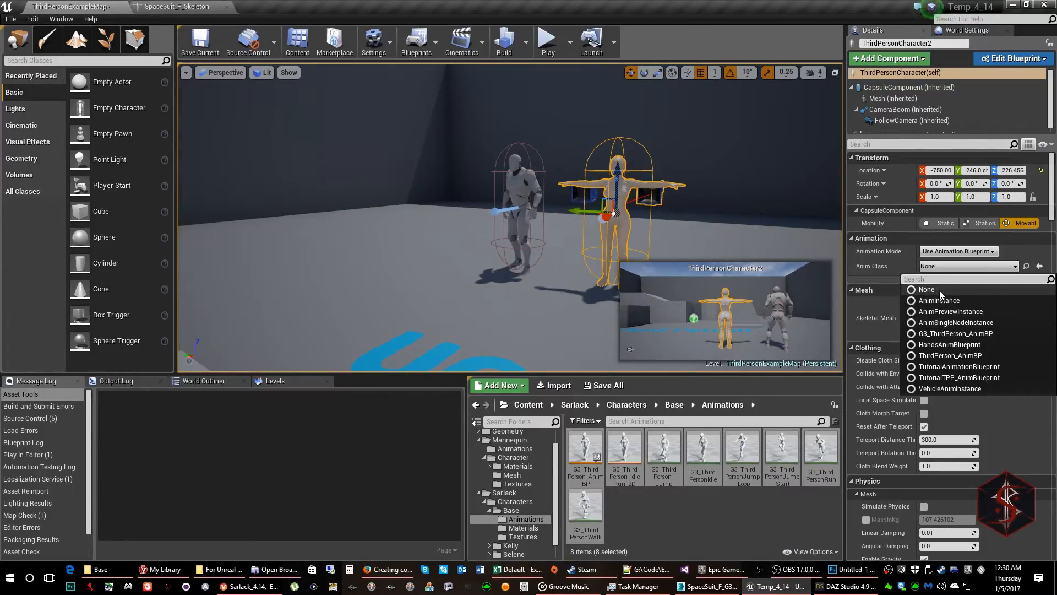
pyautogui.click(947, 333)
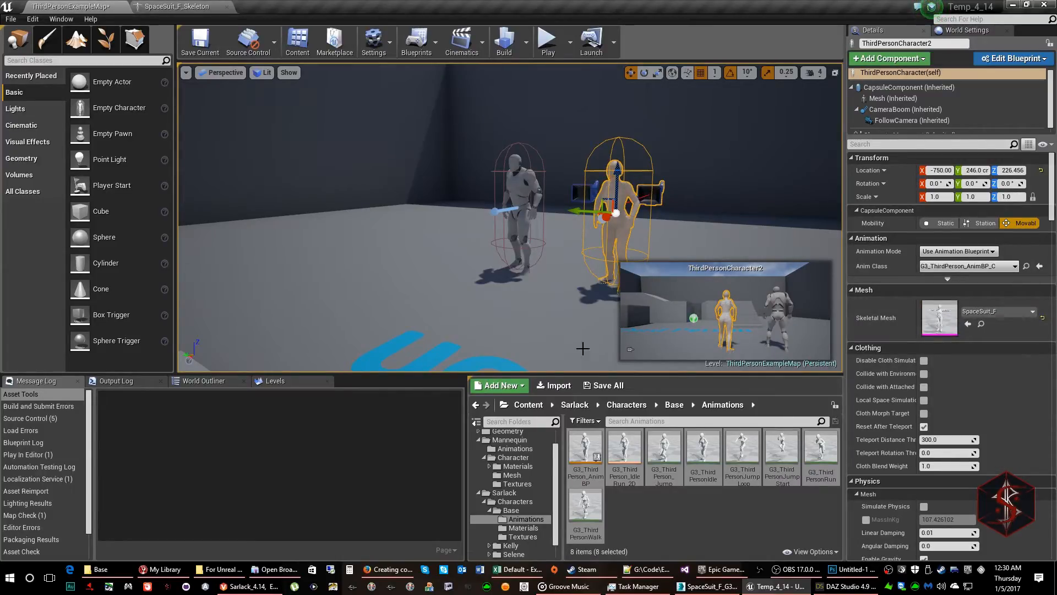
pyautogui.click(692, 510)
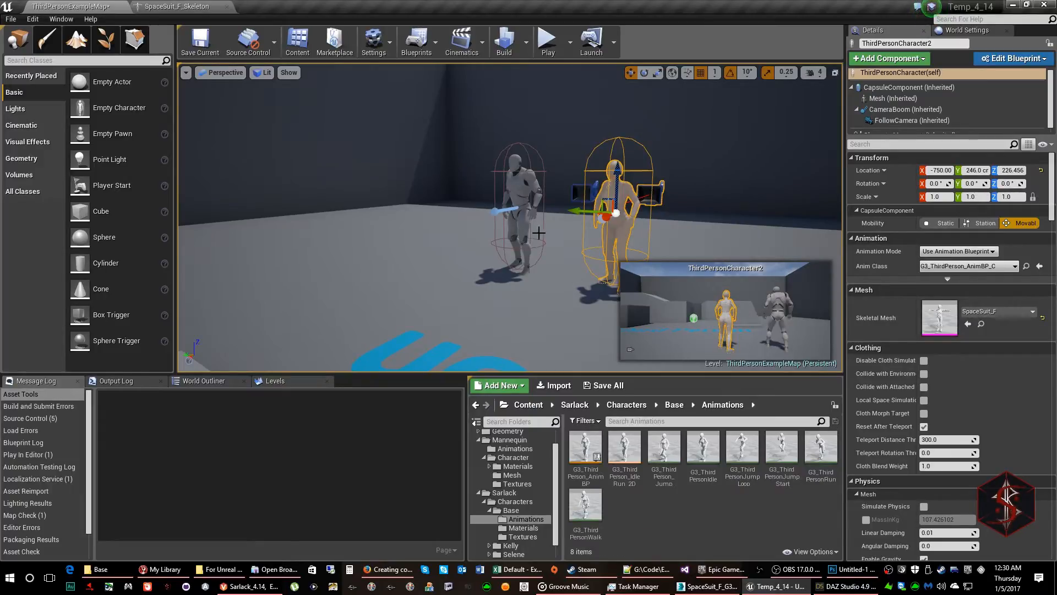
# - Check the original character's Pawn possession settings and set Auto Possess Player to Player 0 on the spacesuit character
pyautogui.click(518, 195)
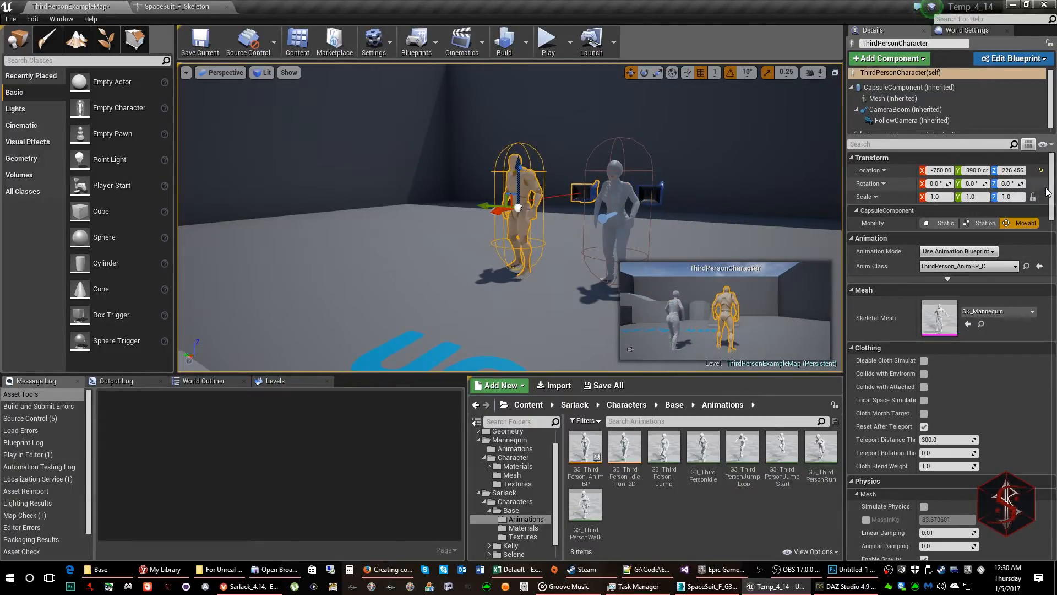
pyautogui.scroll(-1, 1053, 190)
pyautogui.moveTo(1053, 191); pyautogui.dragTo(1056, 524)
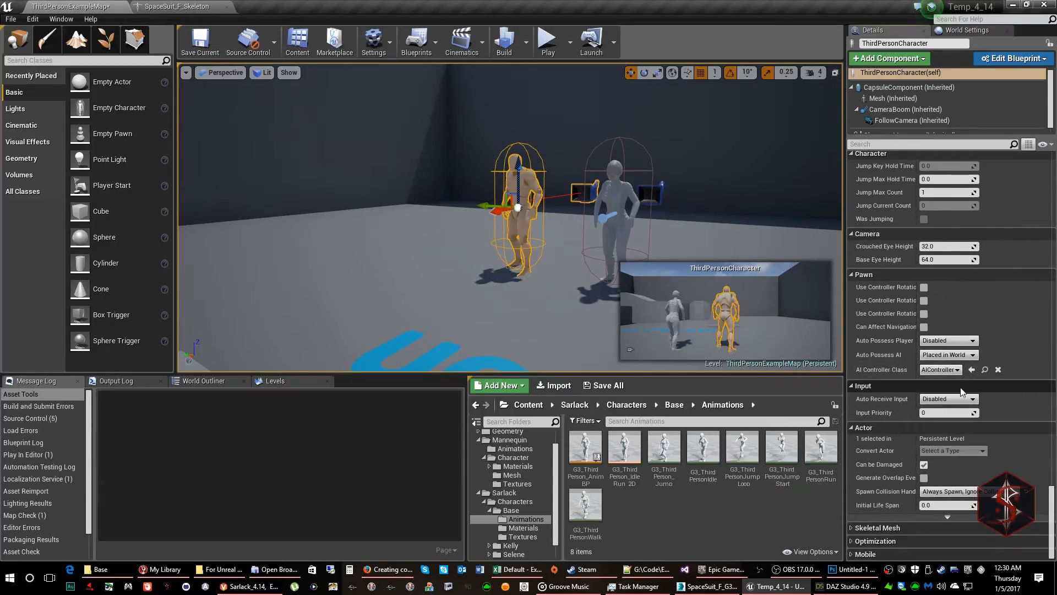
pyautogui.click(610, 199)
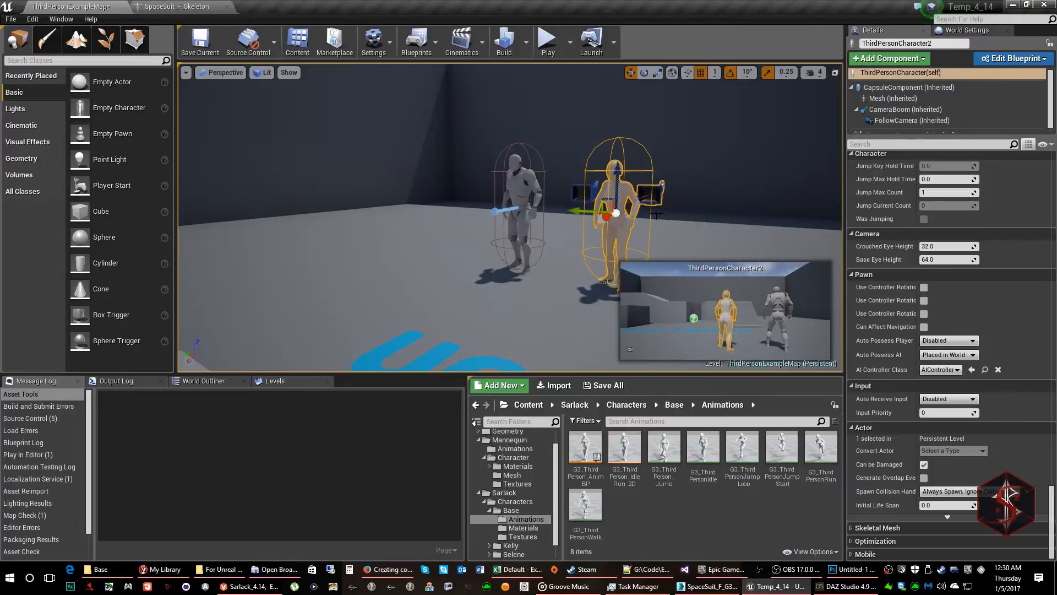
pyautogui.click(950, 340)
pyautogui.click(945, 357)
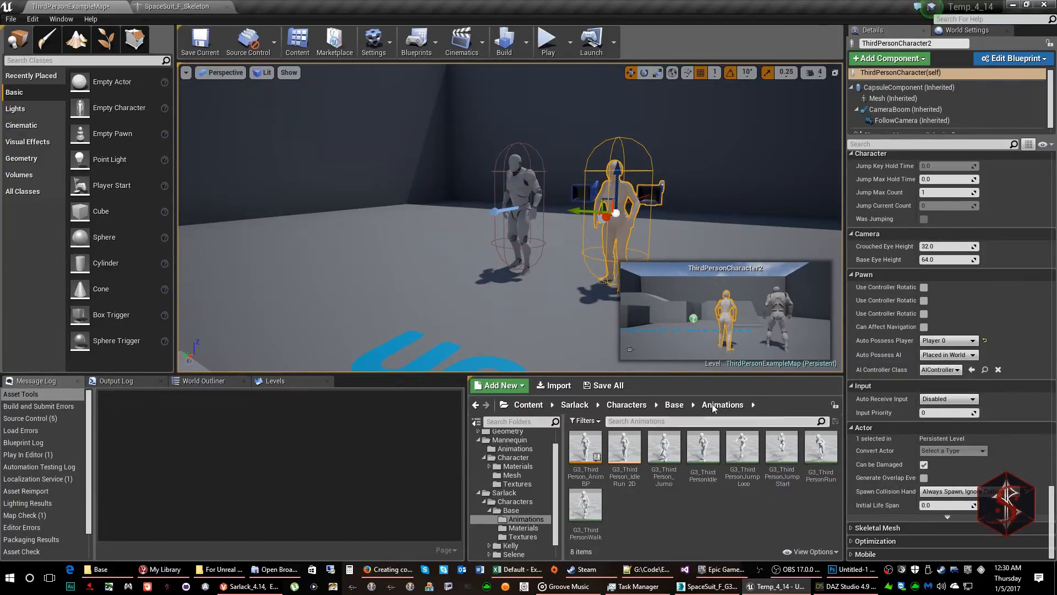
# - Deselect the character, save the current level and start playing it in the viewport
pyautogui.click(720, 223)
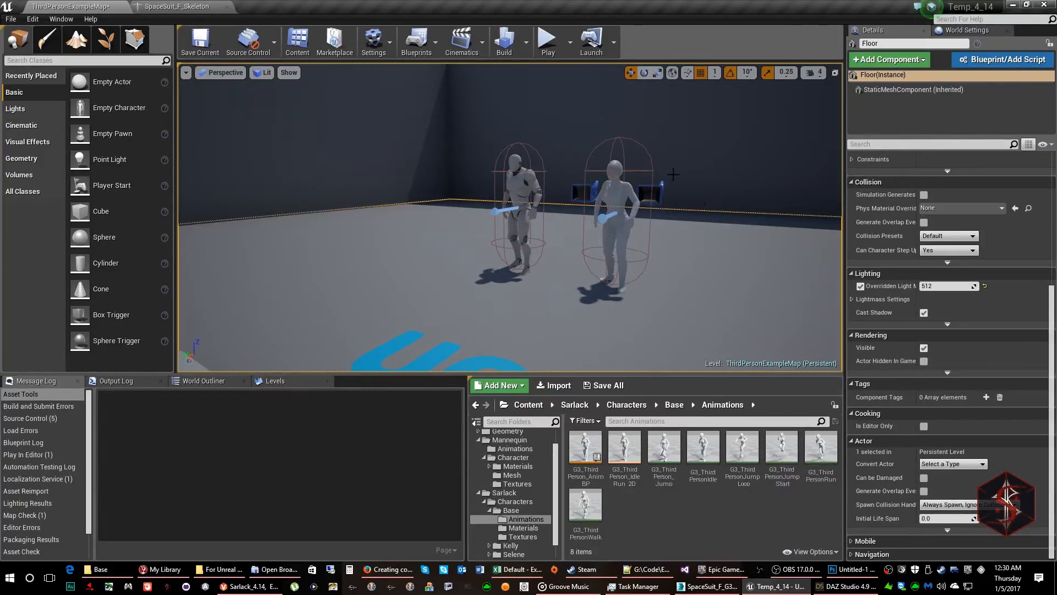
pyautogui.click(542, 126)
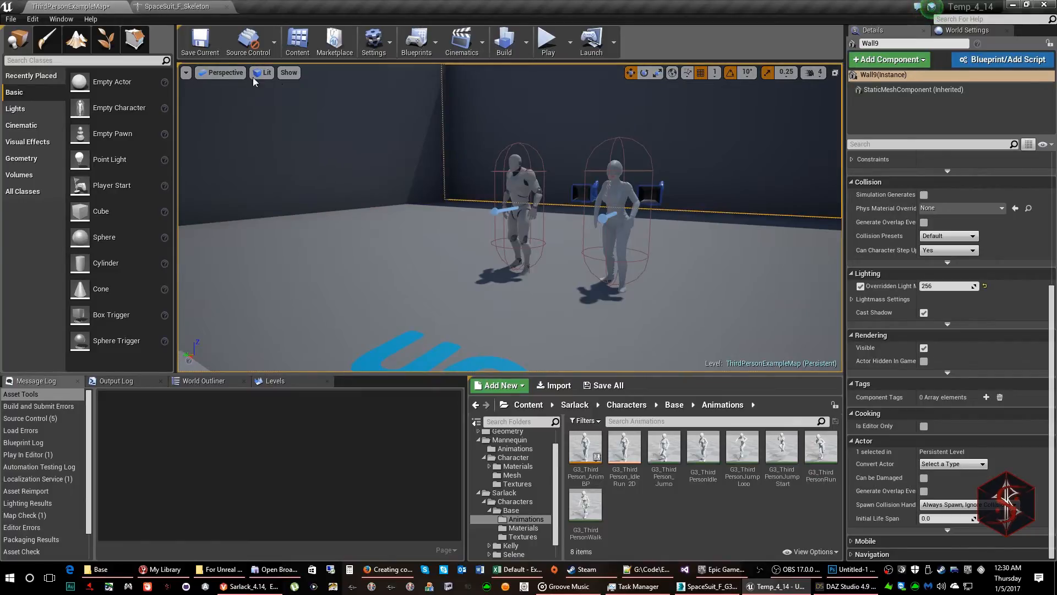
pyautogui.click(200, 48)
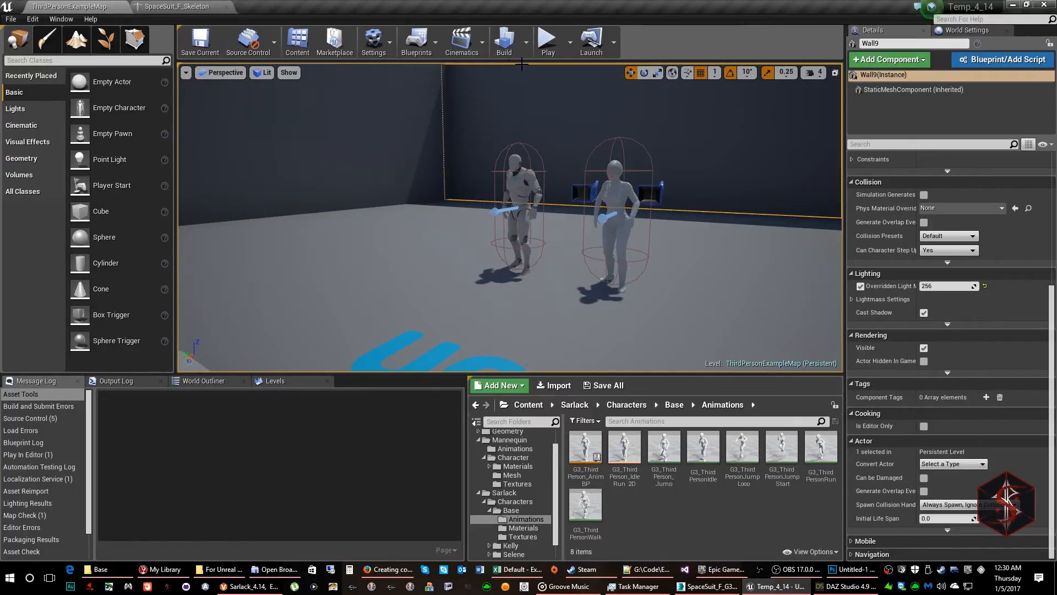
pyautogui.click(552, 52)
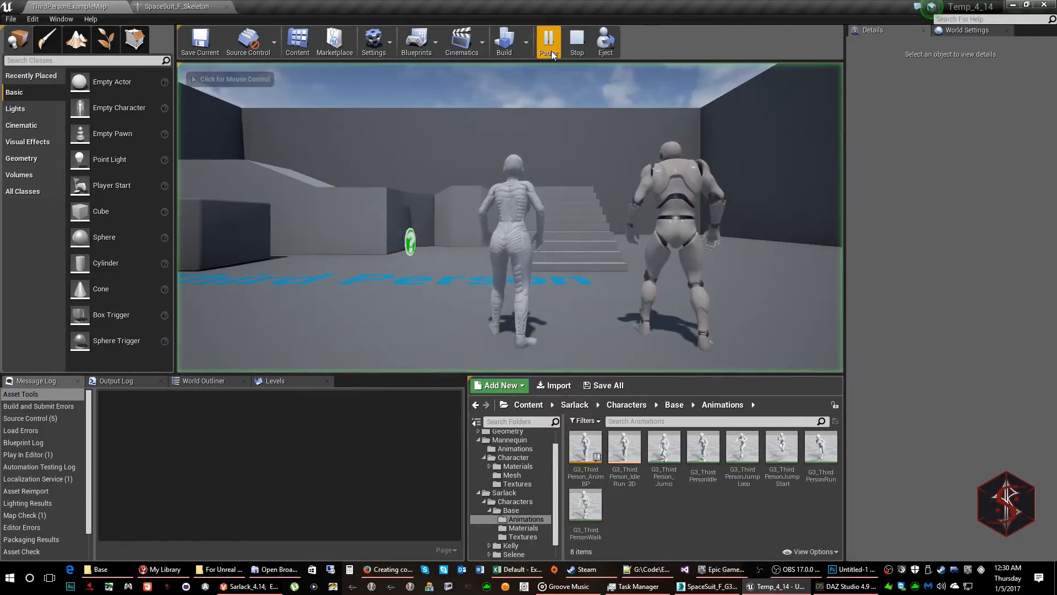
# - Run and jump the spacesuit character around the level and turn the camera to view its front, testing the retargeted animations
pyautogui.click(477, 70)
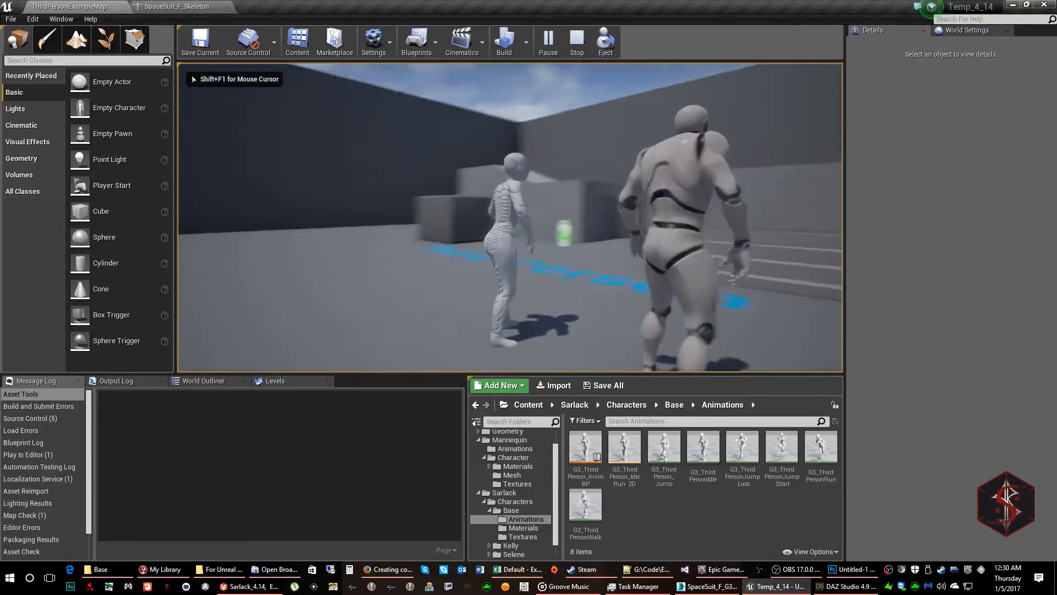
pyautogui.press('w')
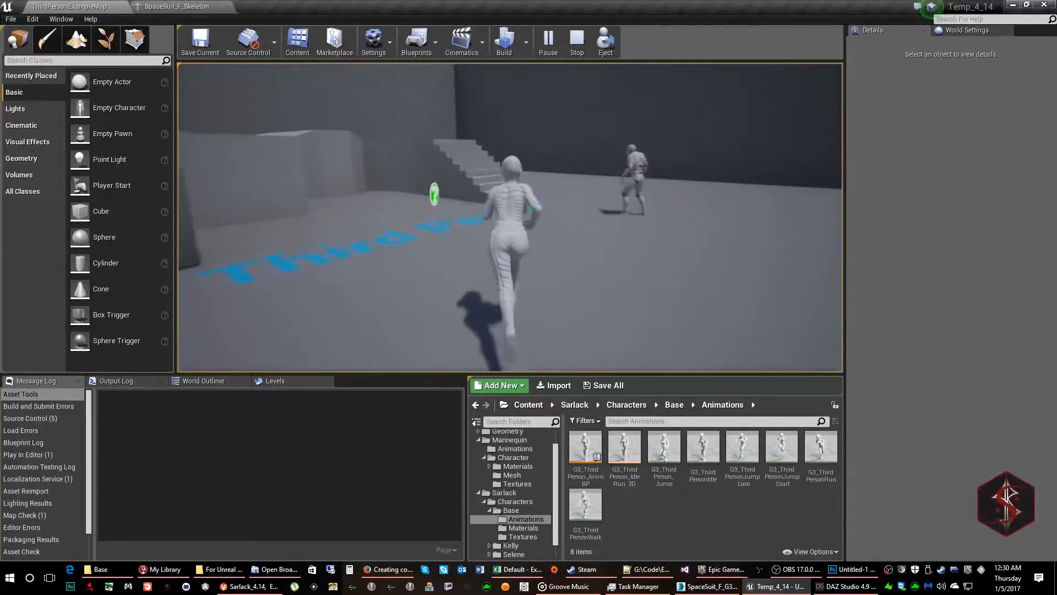
pyautogui.press('space')
pyautogui.press('w')
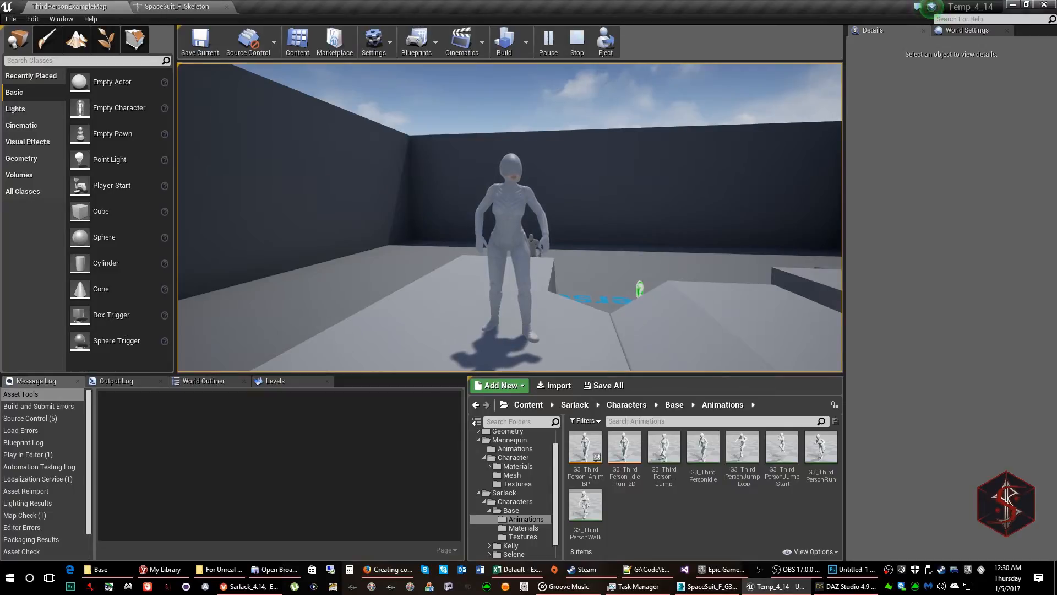
pyautogui.hotkey('shift', 'F1')
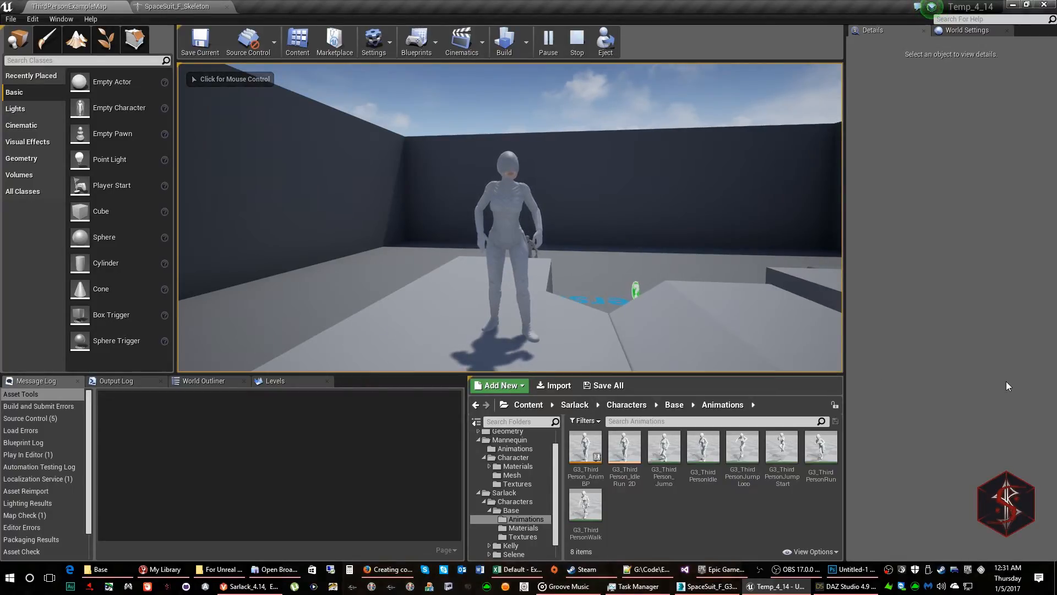
pyautogui.click(710, 325)
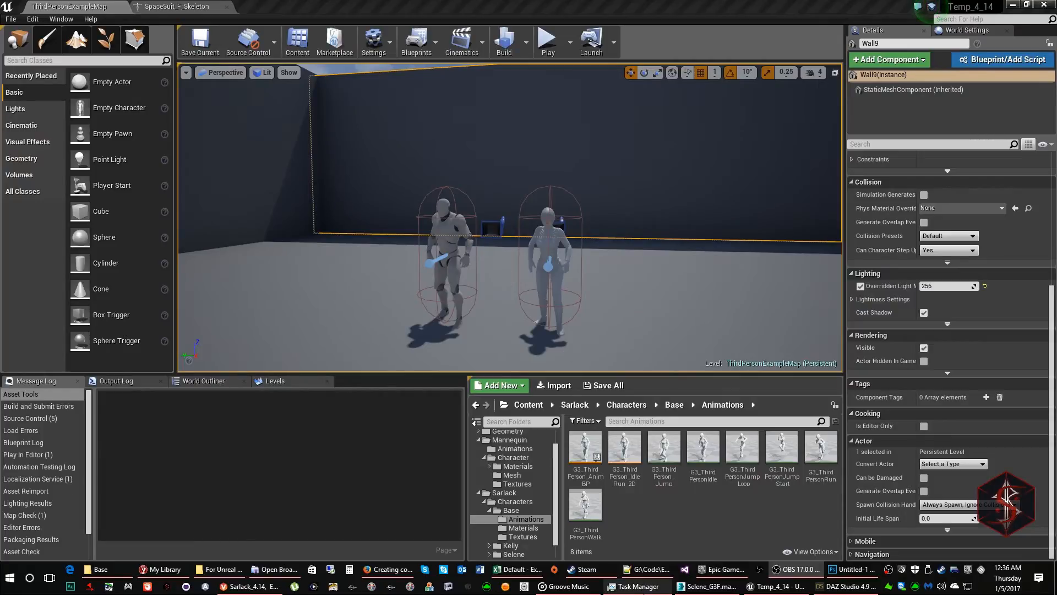
# - Open the Characters/Selene content folder and choose the Selene FBX file for import
pyautogui.click(520, 554)
pyautogui.click(702, 470)
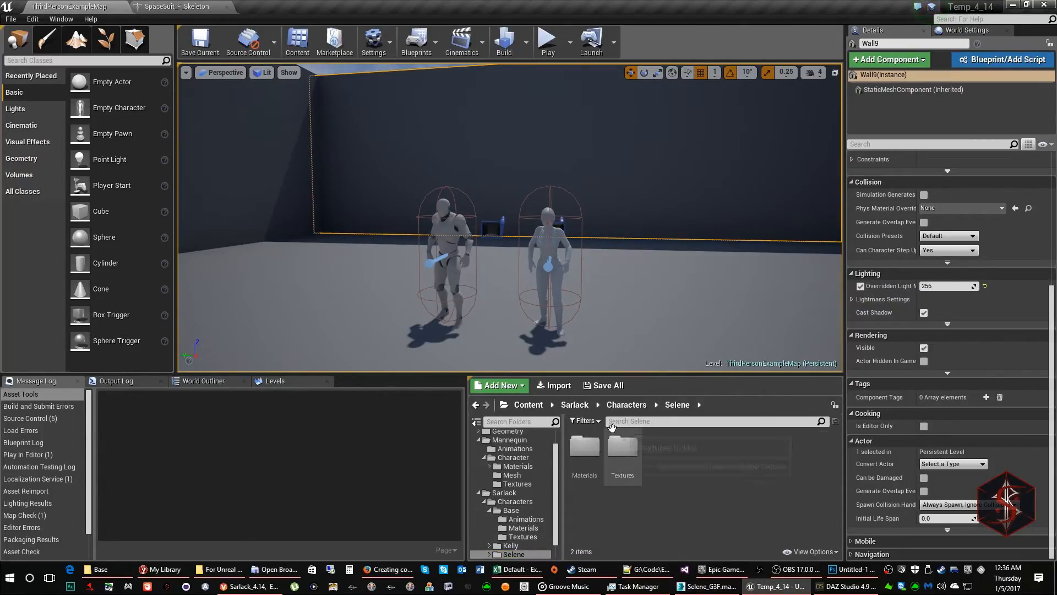
pyautogui.click(558, 386)
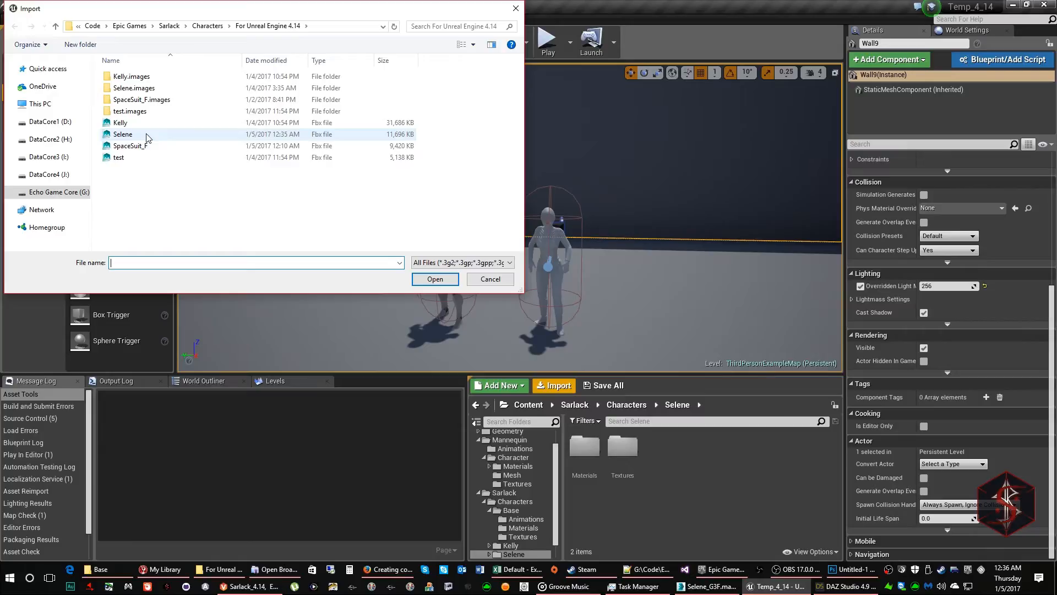
pyautogui.doubleClick(123, 134)
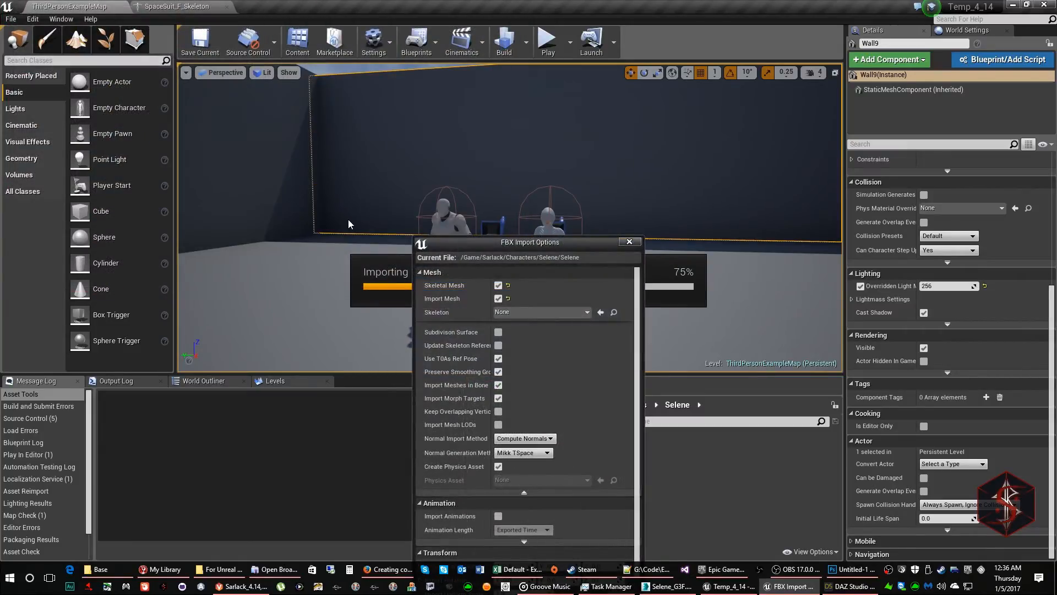
pyautogui.moveTo(521, 243); pyautogui.dragTo(528, 164)
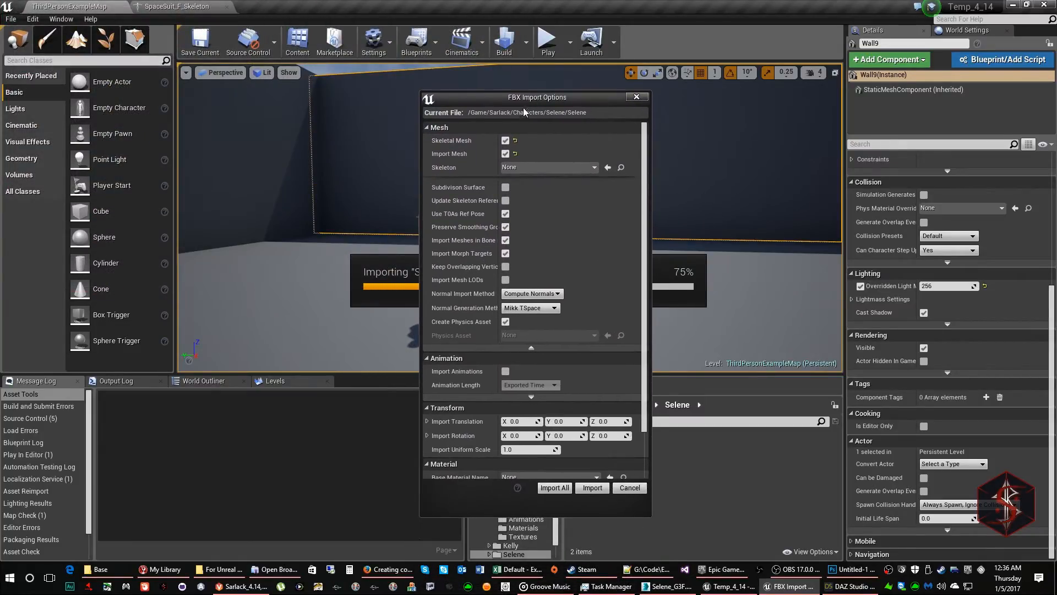
# - Import Selene using SpaceSuit_F_Skeleton as the skeleton, with Create Physics Asset off and SpaceSuit_F_PhysicsAsset as the physics asset
pyautogui.click(519, 167)
pyautogui.click(540, 270)
pyautogui.click(505, 323)
pyautogui.click(527, 336)
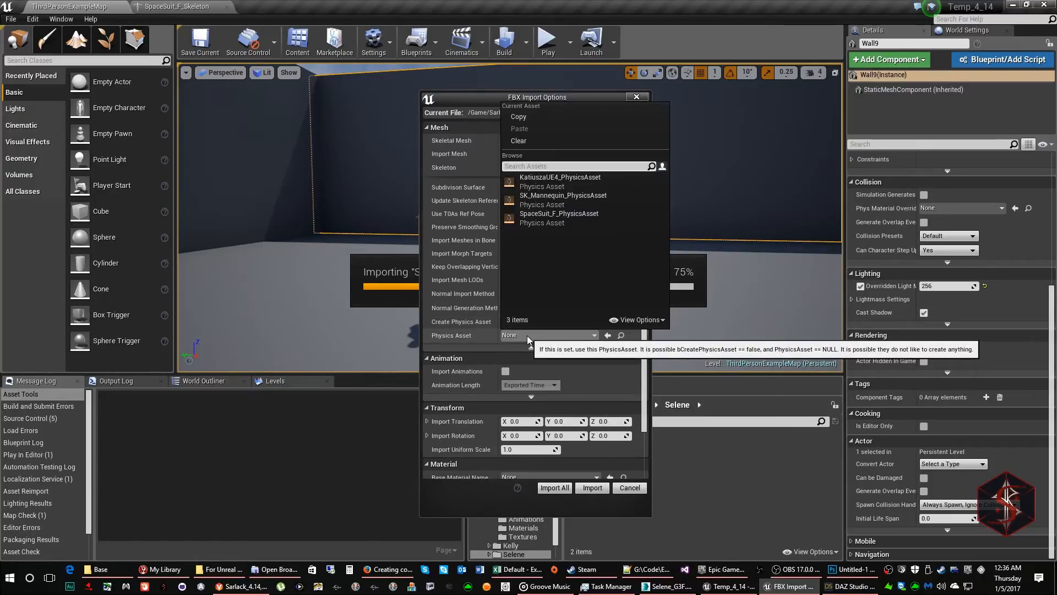
pyautogui.click(546, 222)
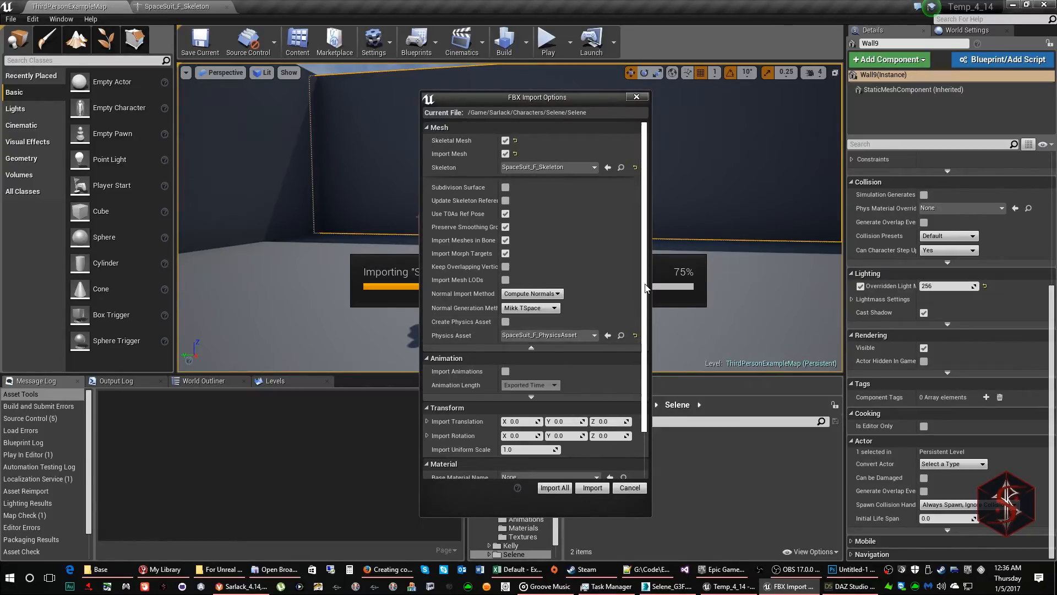
pyautogui.scroll(-2, 645, 330)
pyautogui.scroll(2, 656, 330)
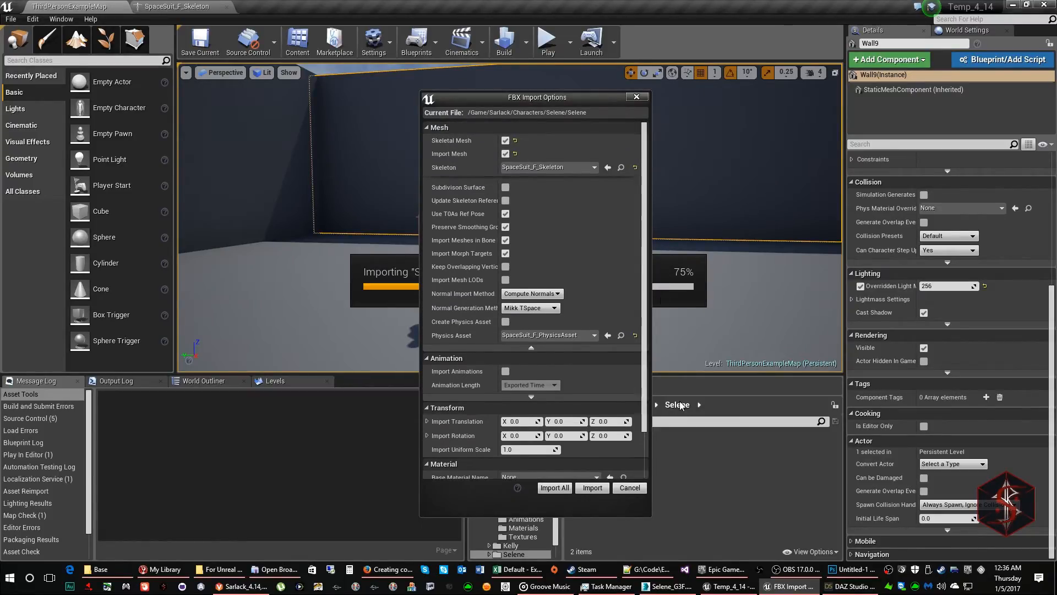
pyautogui.click(592, 488)
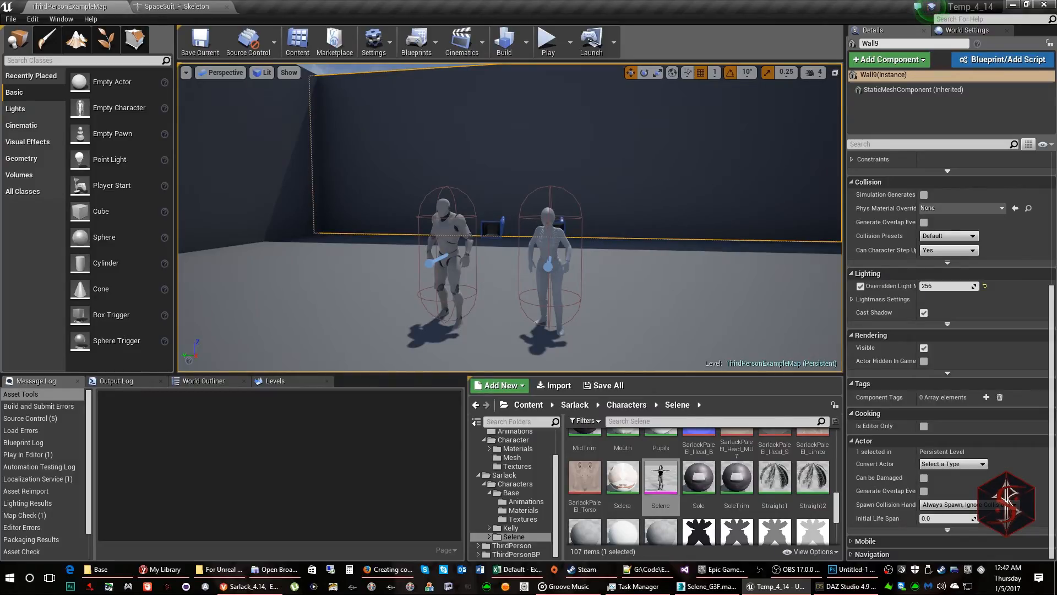
# - Duplicate the spacesuit character to about Y 113 and set the copy's skeletal mesh to Selene
pyautogui.click(553, 243)
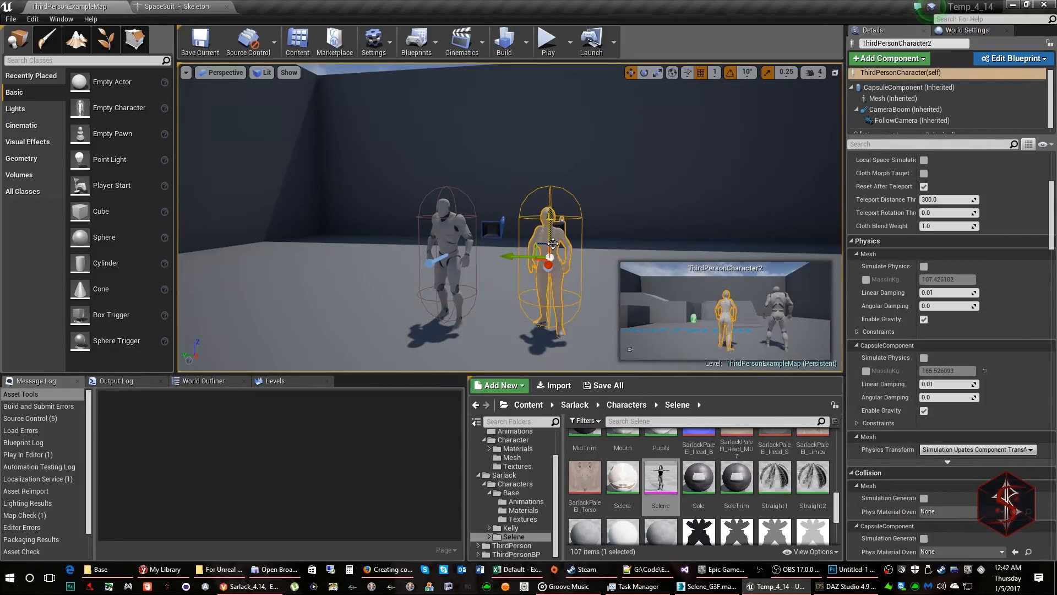
pyautogui.keyDown('alt'); pyautogui.moveTo(517, 256); pyautogui.dragTo(617, 258); pyautogui.keyUp('alt')
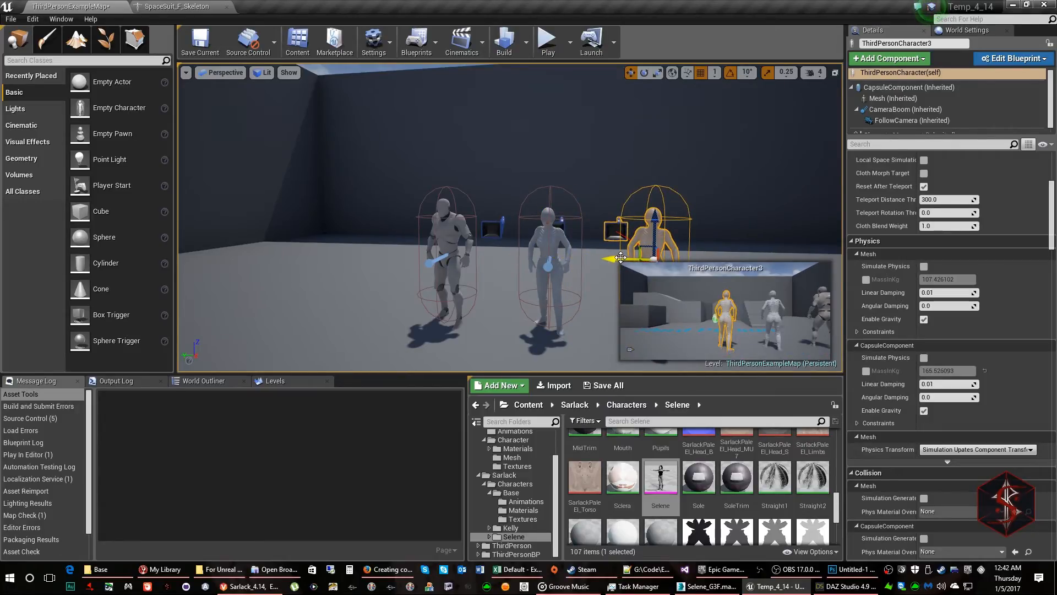
pyautogui.scroll(5, 988, 286)
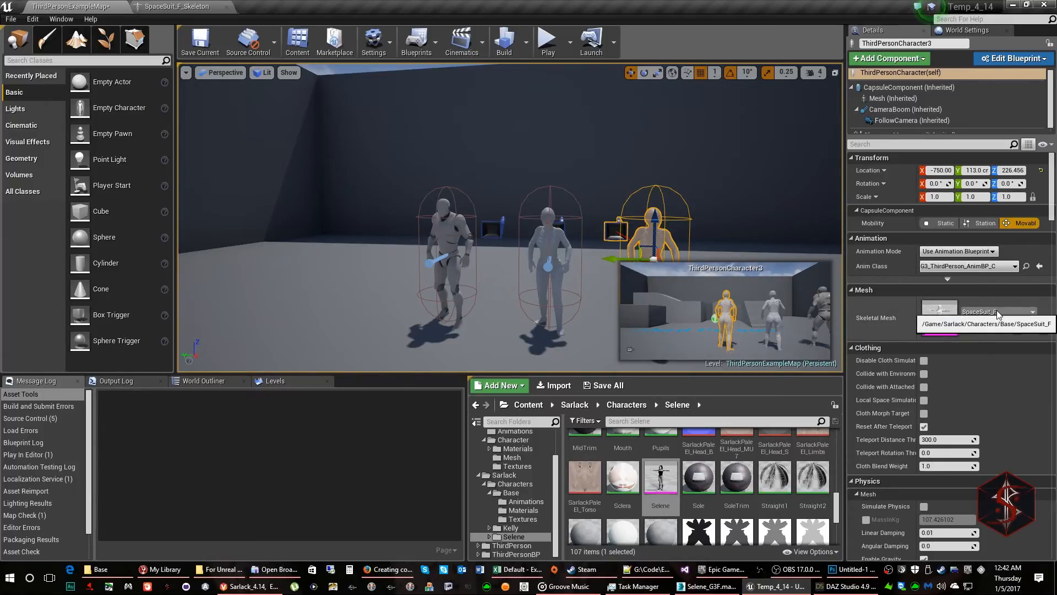
pyautogui.click(998, 311)
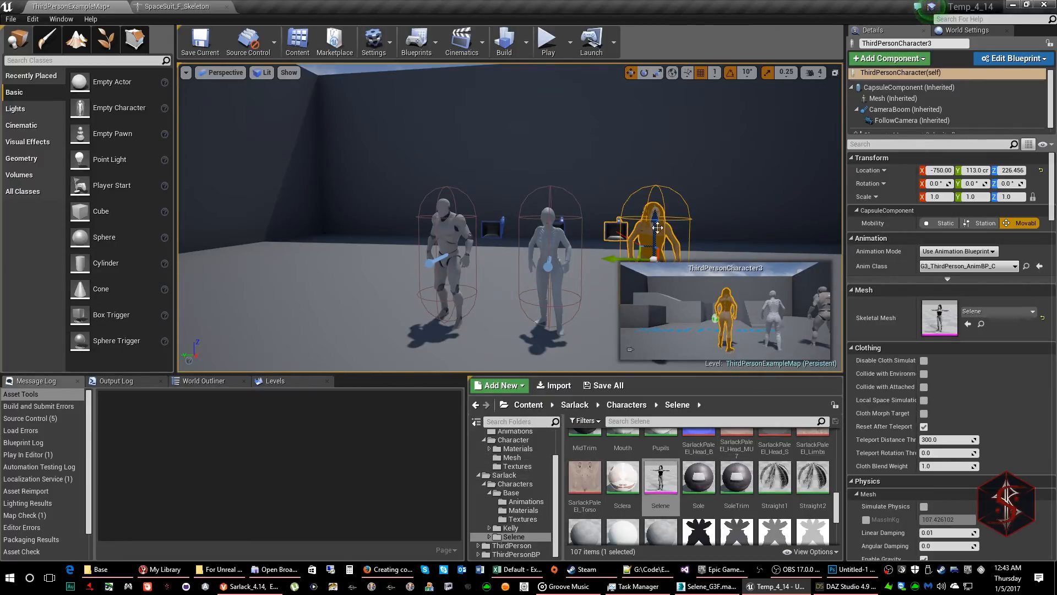
# - Set Auto Possess Player to Disabled on the spacesuit character and check the same setting on the Selene character
pyautogui.click(558, 238)
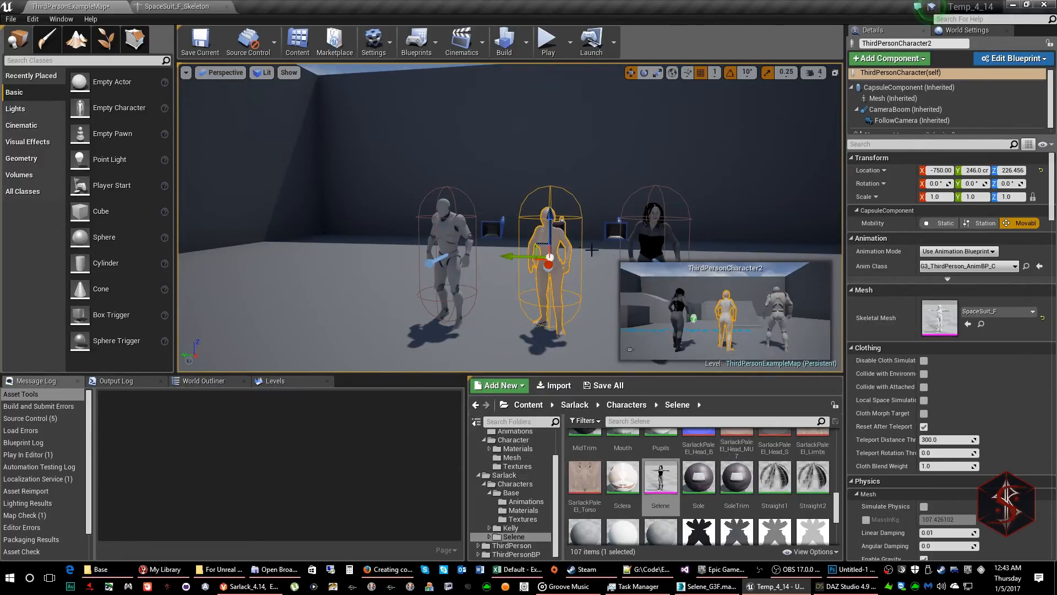
pyautogui.scroll(-2, 1042, 219)
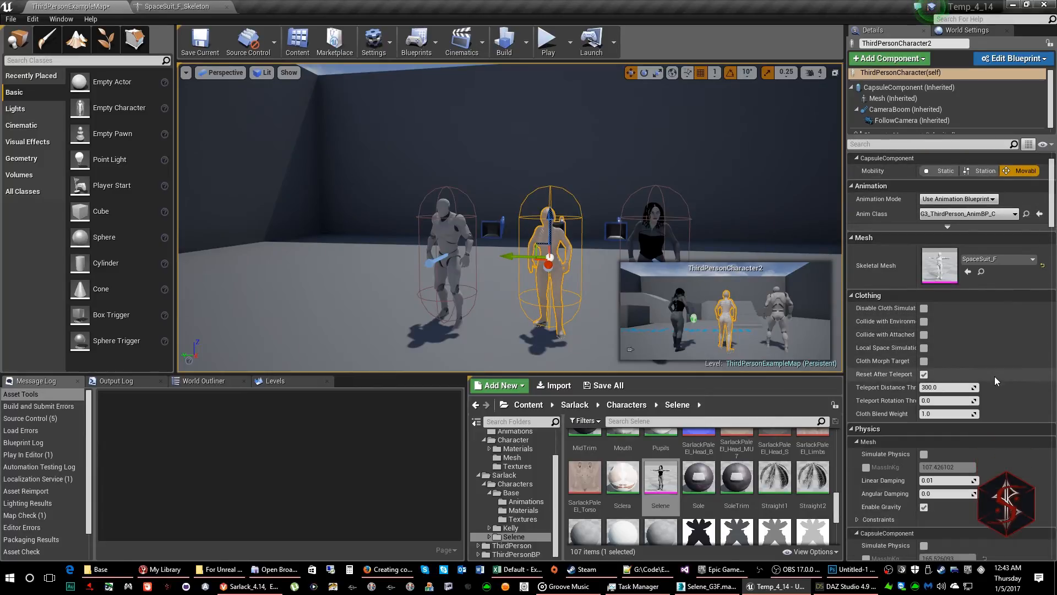
pyautogui.moveTo(1052, 200); pyautogui.dragTo(1052, 523)
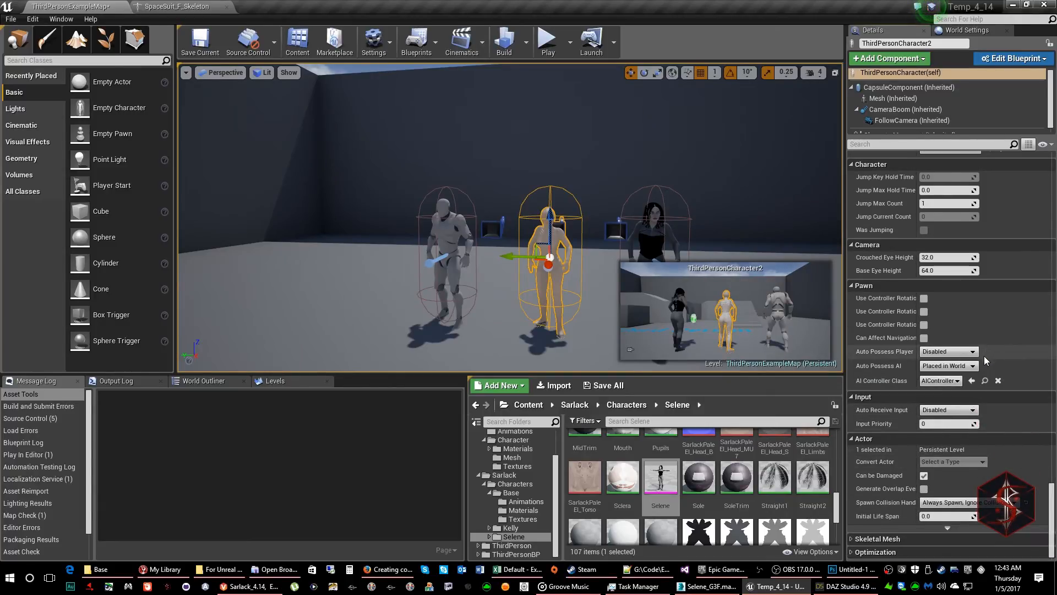
pyautogui.click(656, 237)
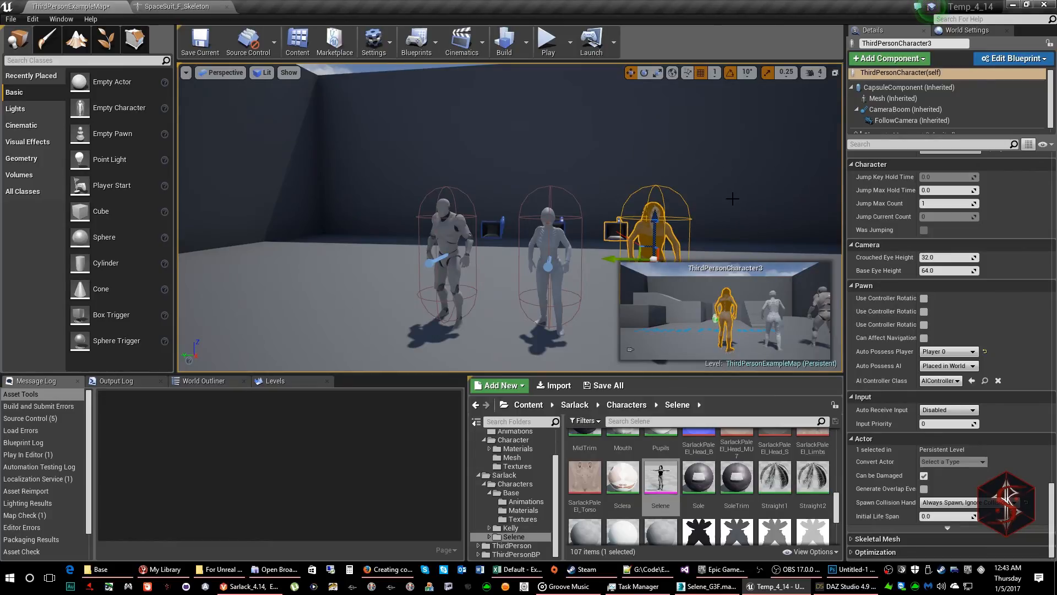
# - Deselect the Selene character, save the current level and start playing it in the viewport
pyautogui.click(732, 198)
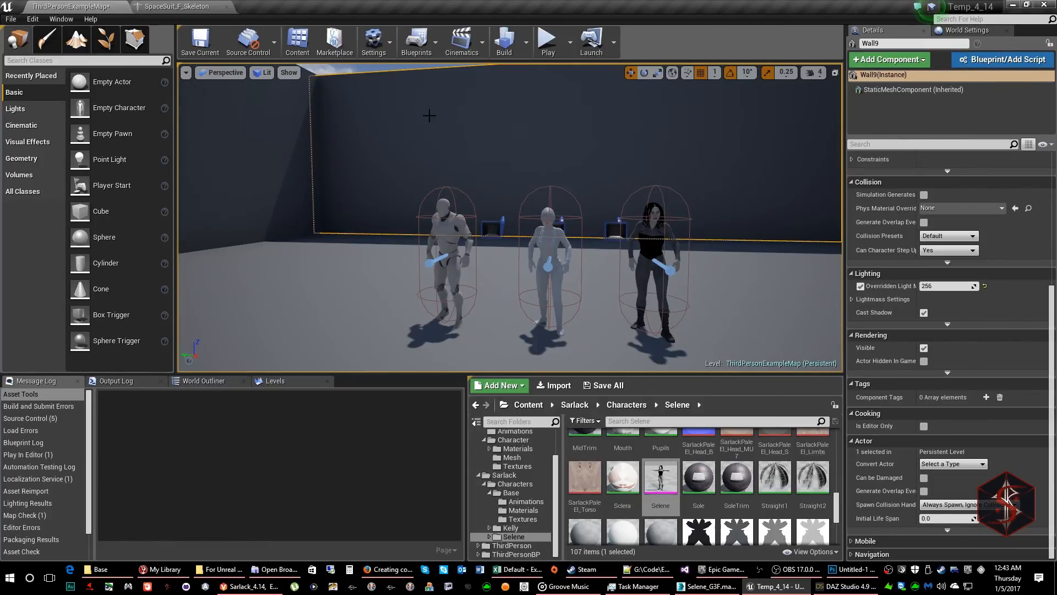
pyautogui.click(193, 44)
pyautogui.click(550, 52)
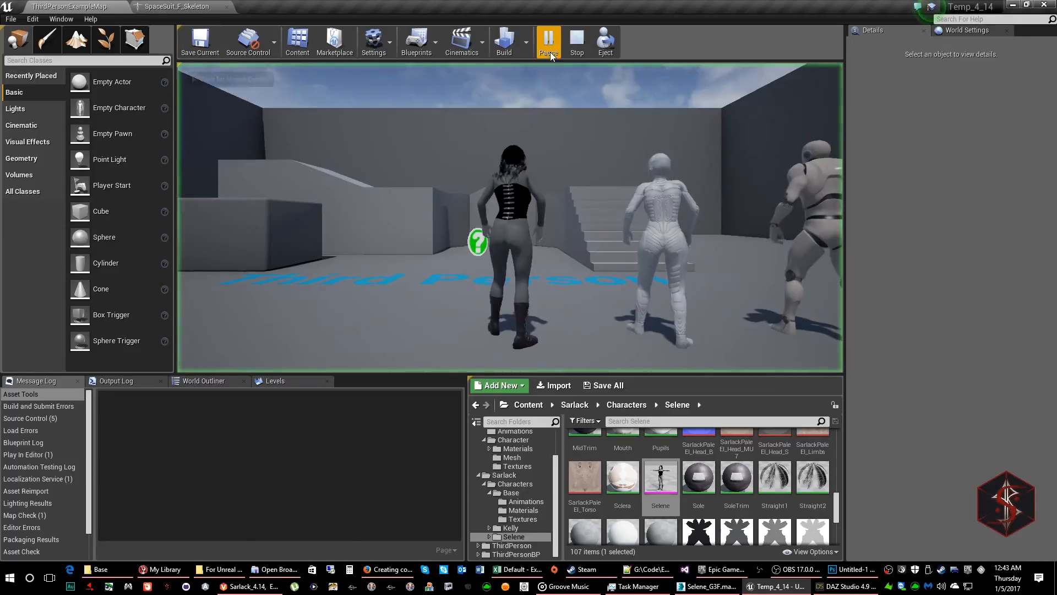
# - Run and jump the Selene character around the level to test its shared animations
pyautogui.click(556, 184)
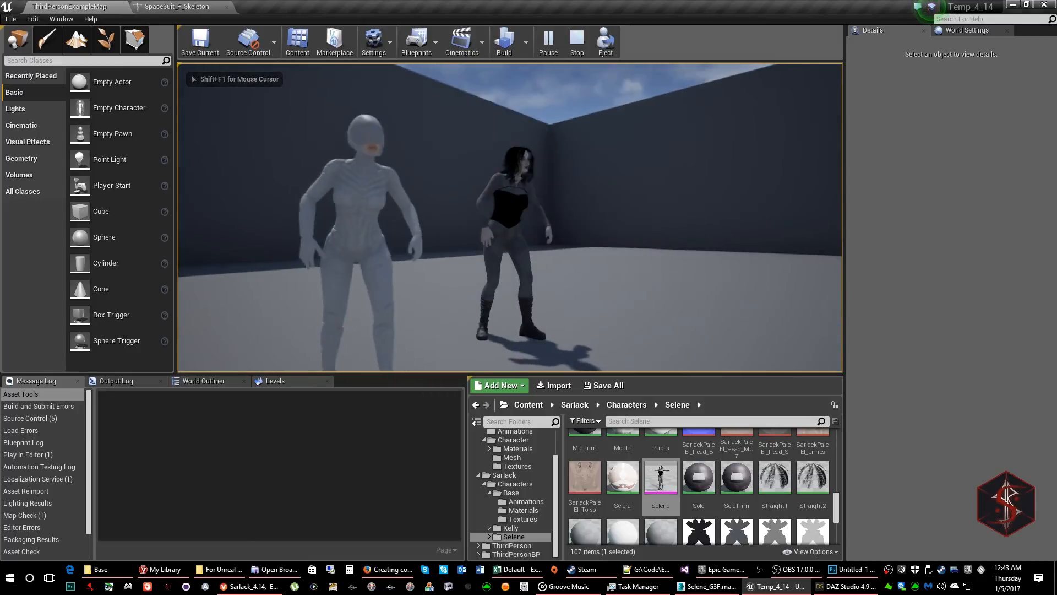
pyautogui.press('w')
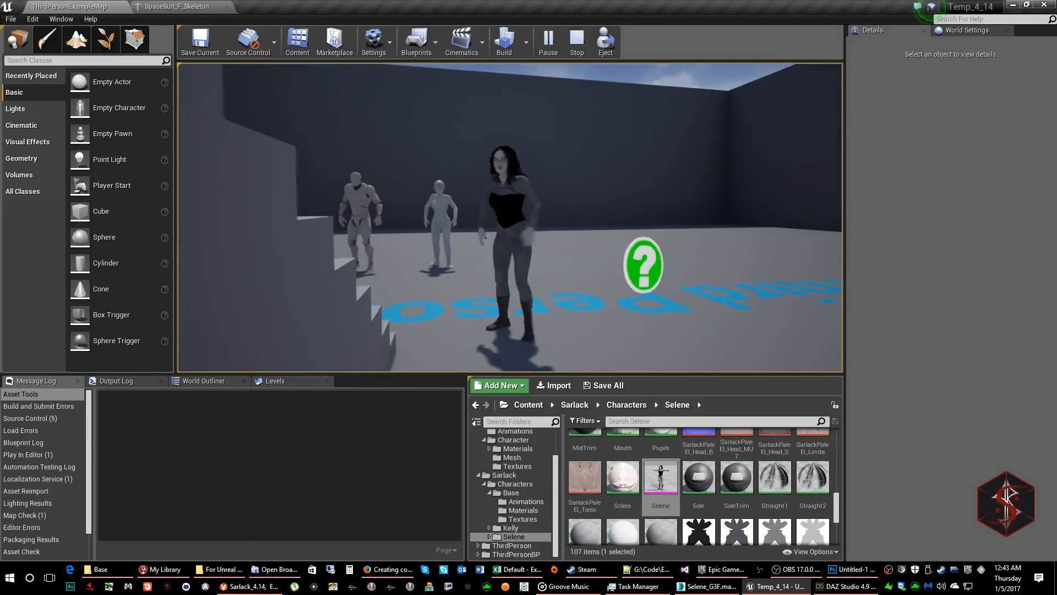
pyautogui.press('space')
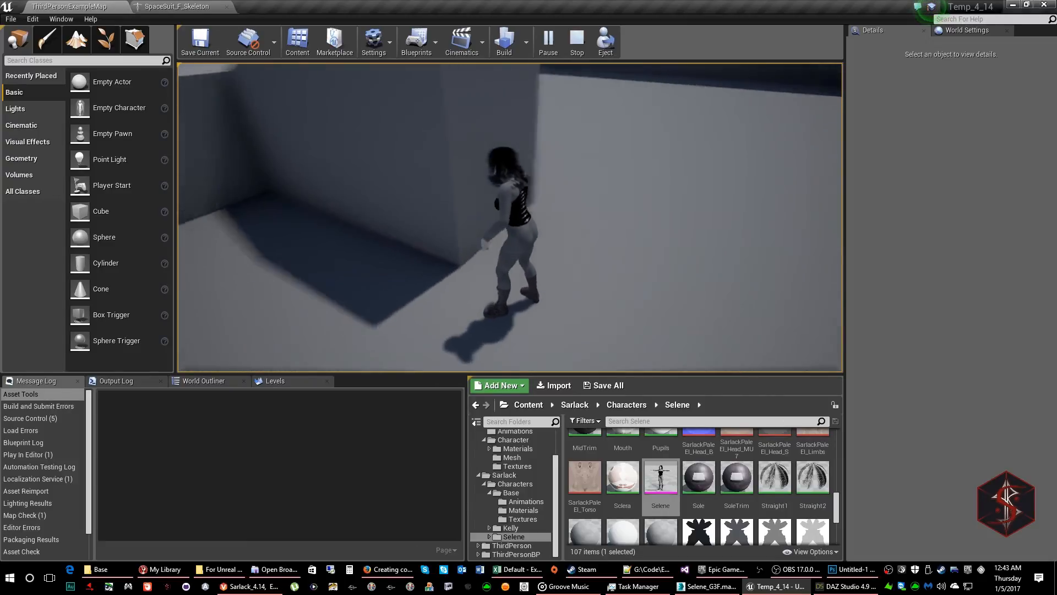
pyautogui.press('w')
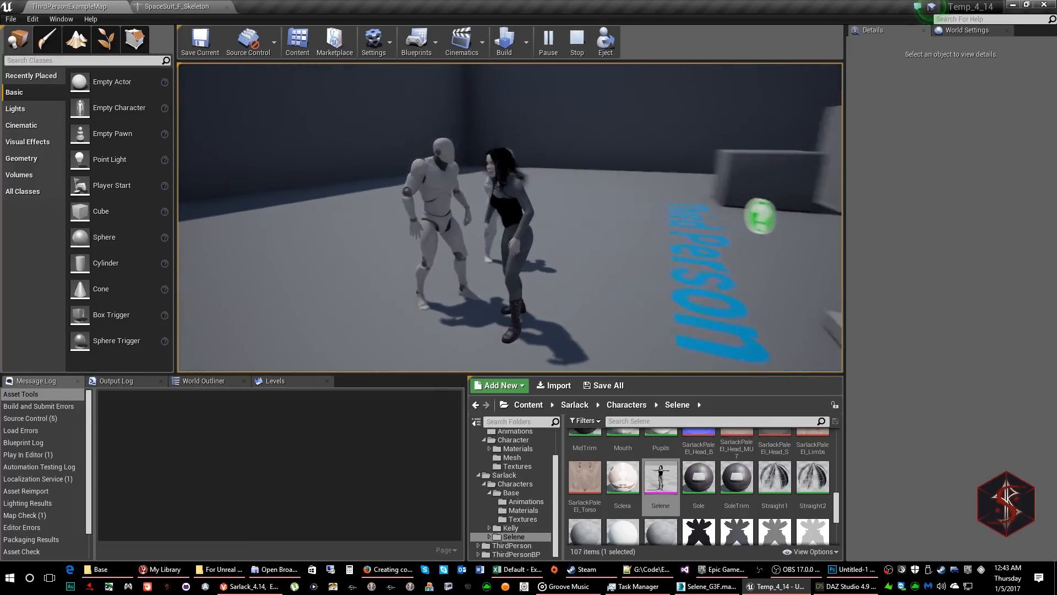
# - Move the Selene character around and beside the mannequin and the spacesuit character to compare their poses, sizes and movement
pyautogui.press('d')
pyautogui.press('a')
pyautogui.press('s')
pyautogui.press('w')
pyautogui.press('s')
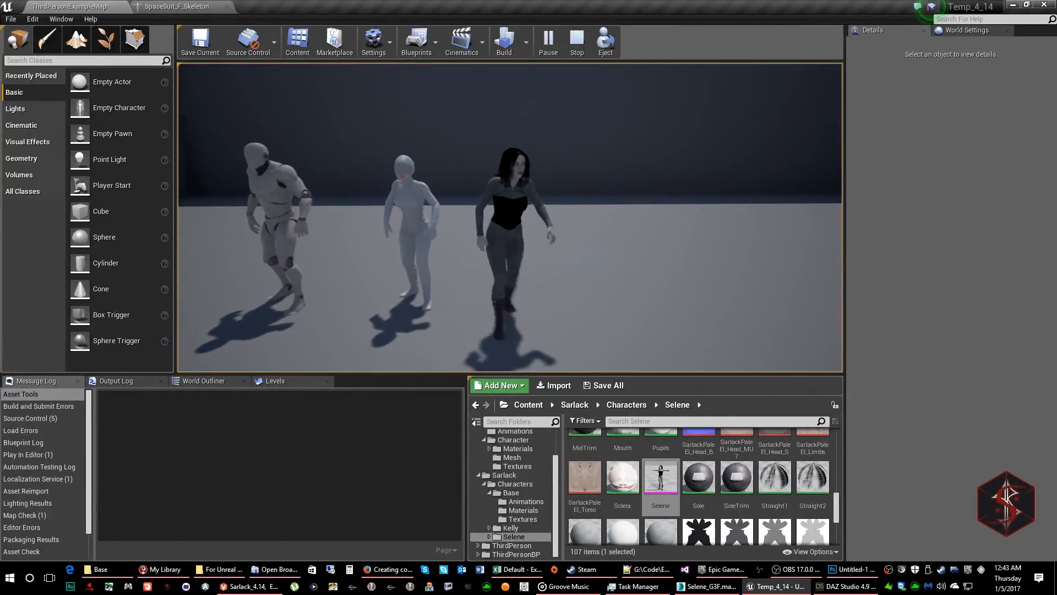
pyautogui.press('a')
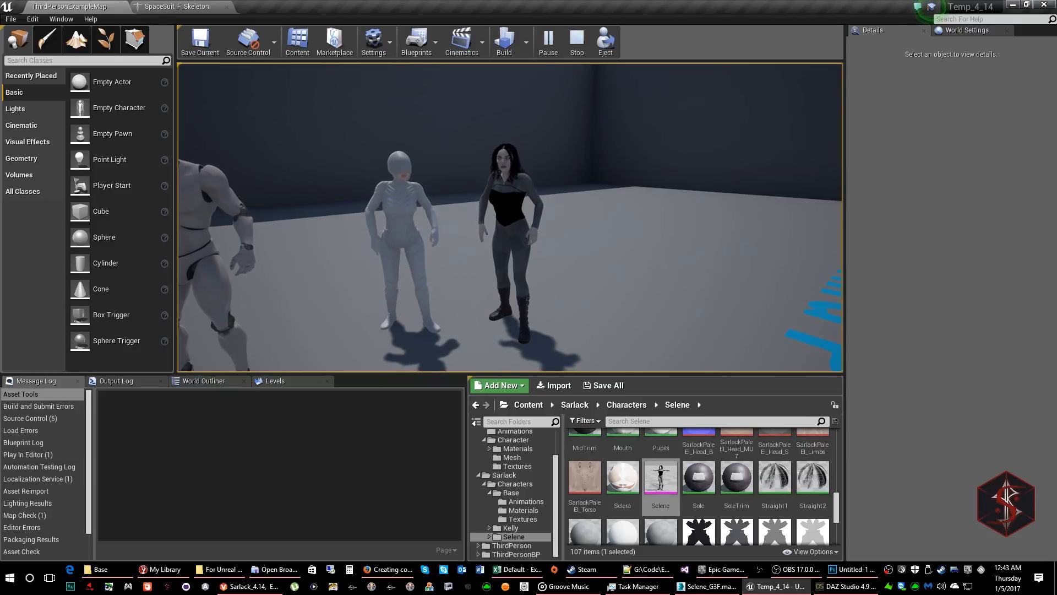
pyautogui.press('a')
pyautogui.press('w')
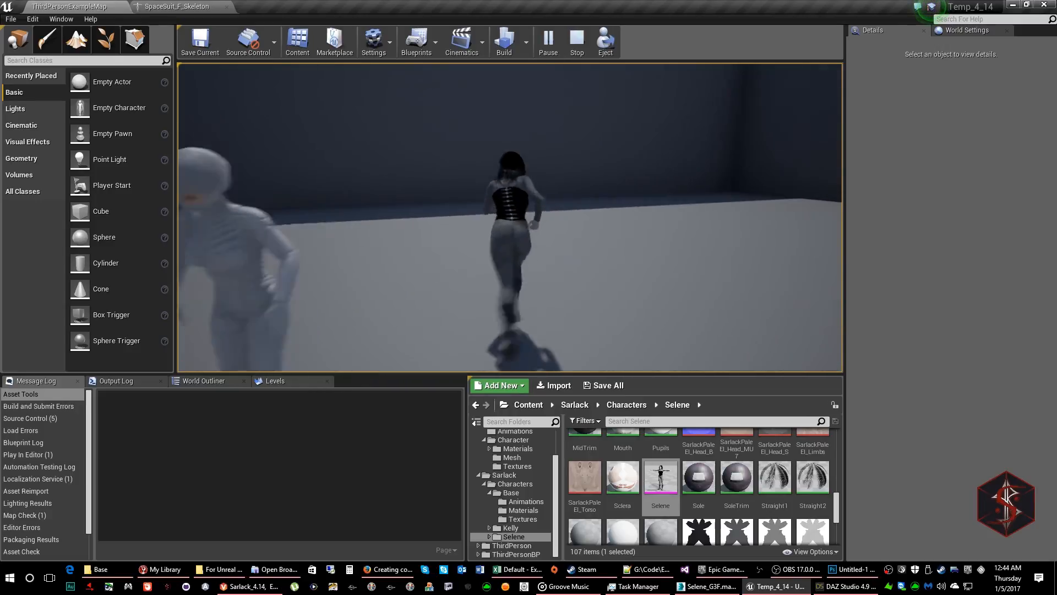
pyautogui.press('s')
pyautogui.press('s')
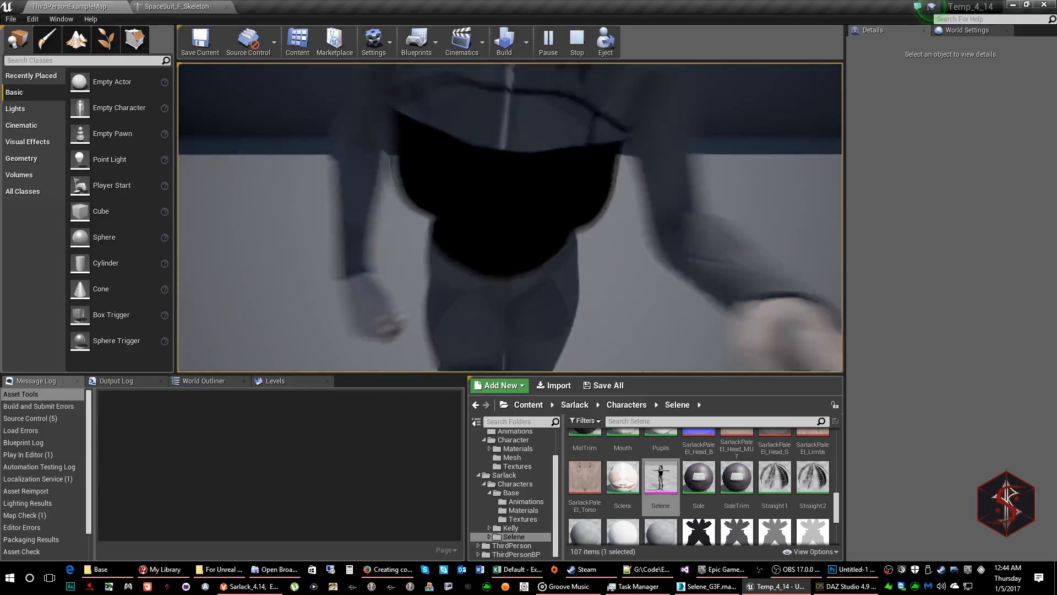
pyautogui.press('w')
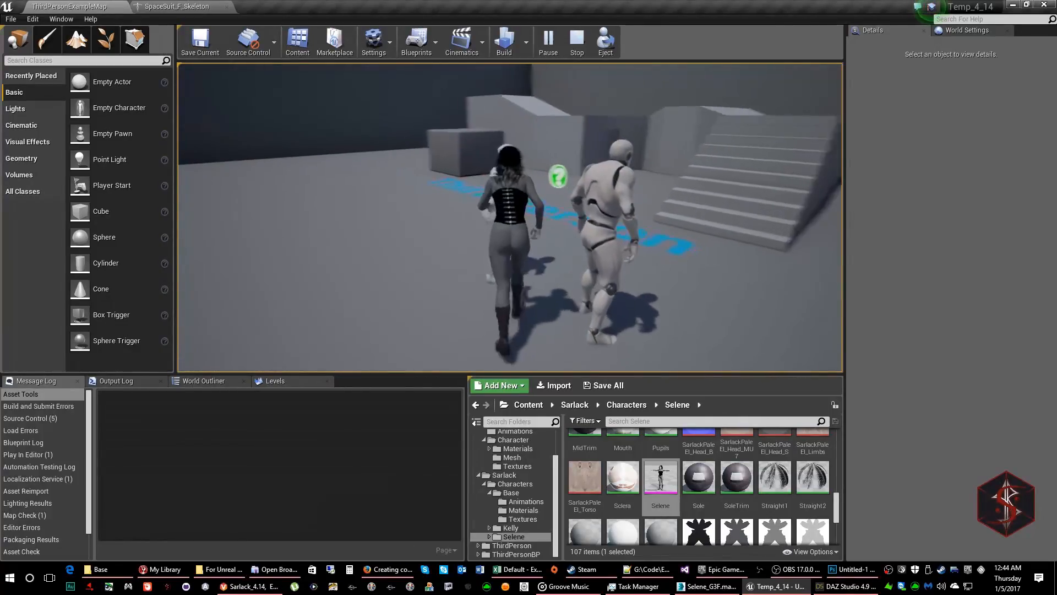
pyautogui.press('a')
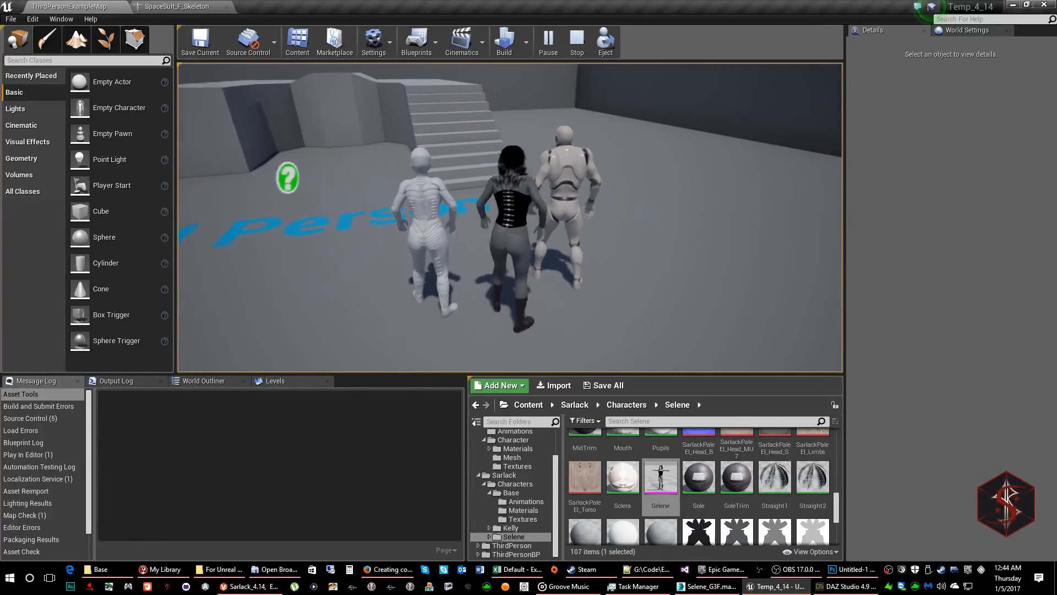